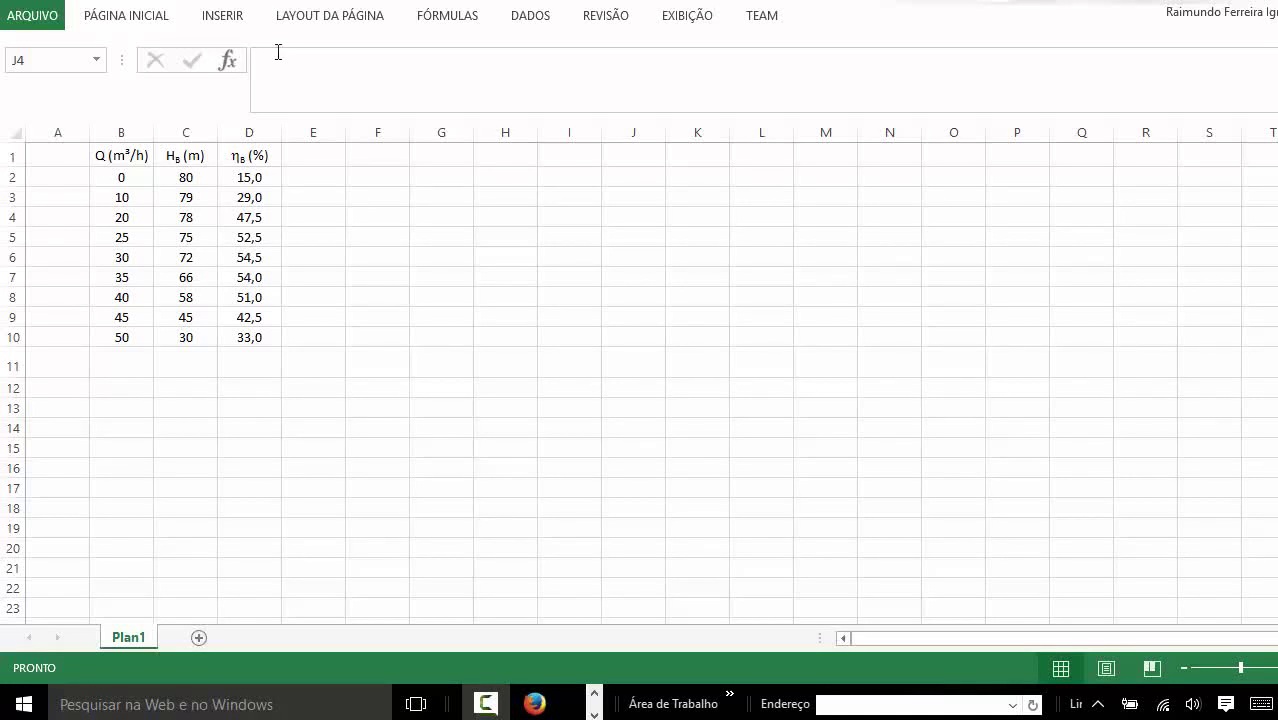
Type the note 'APÓS COPIAR A TABELA DO FABRICANTE, VAMOS INICIAR A SUA REPRESENTAÇÃO GRÁFICA', then erase it.
{"action": "left_click", "coordinate": [266, 59]}
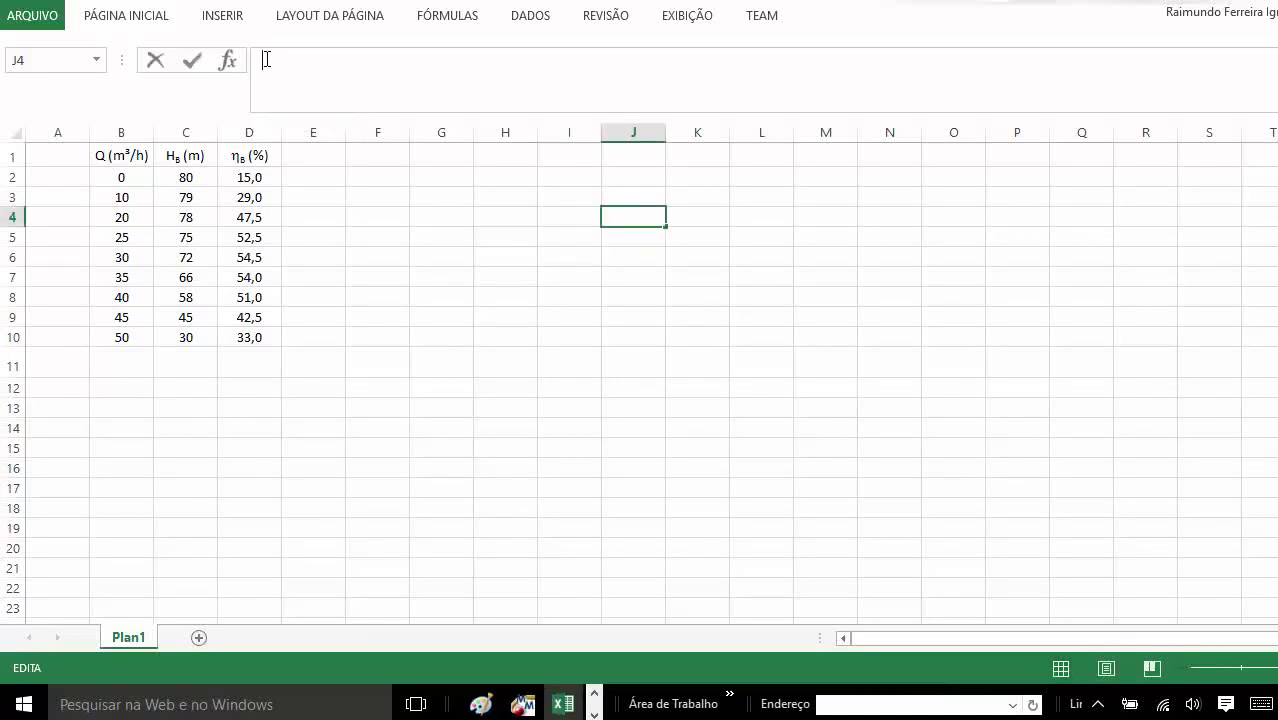
{"action": "type", "text": "APO"}
{"action": "key", "text": "BackSpace"}
{"action": "type", "text": "ÓS COP"}
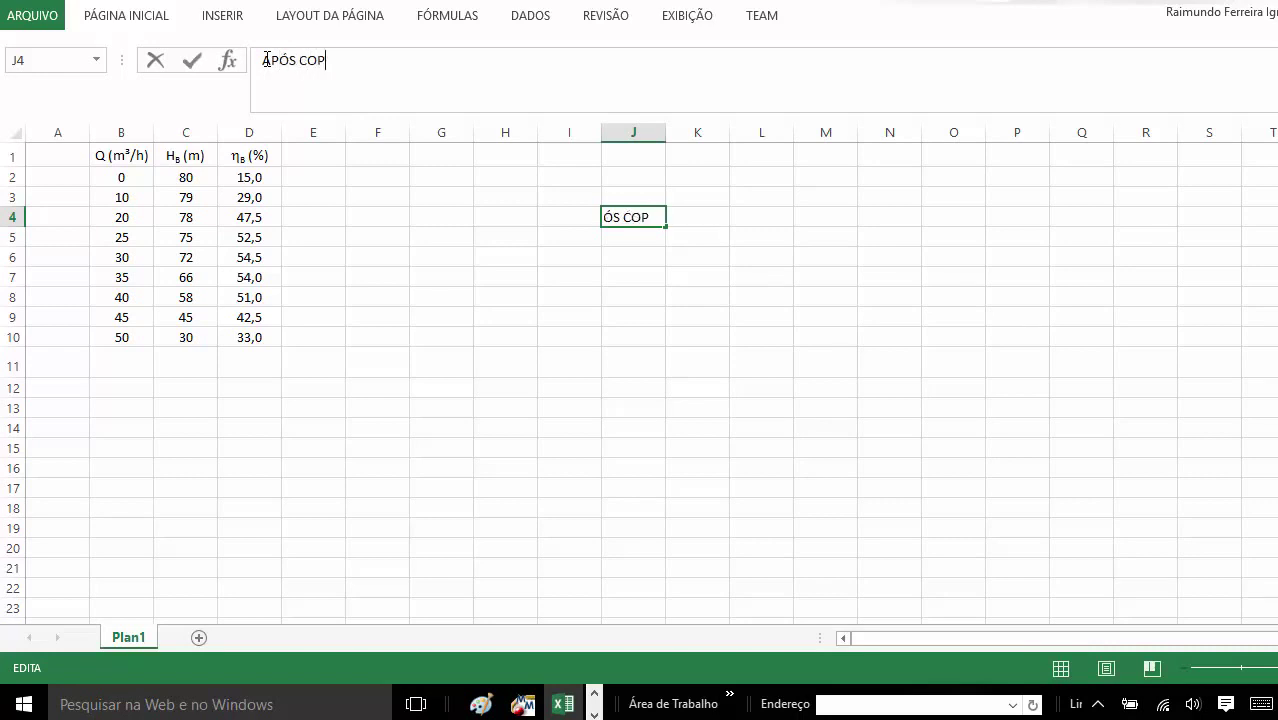
{"action": "type", "text": "IAR A "}
{"action": "type", "text": "TABELA "}
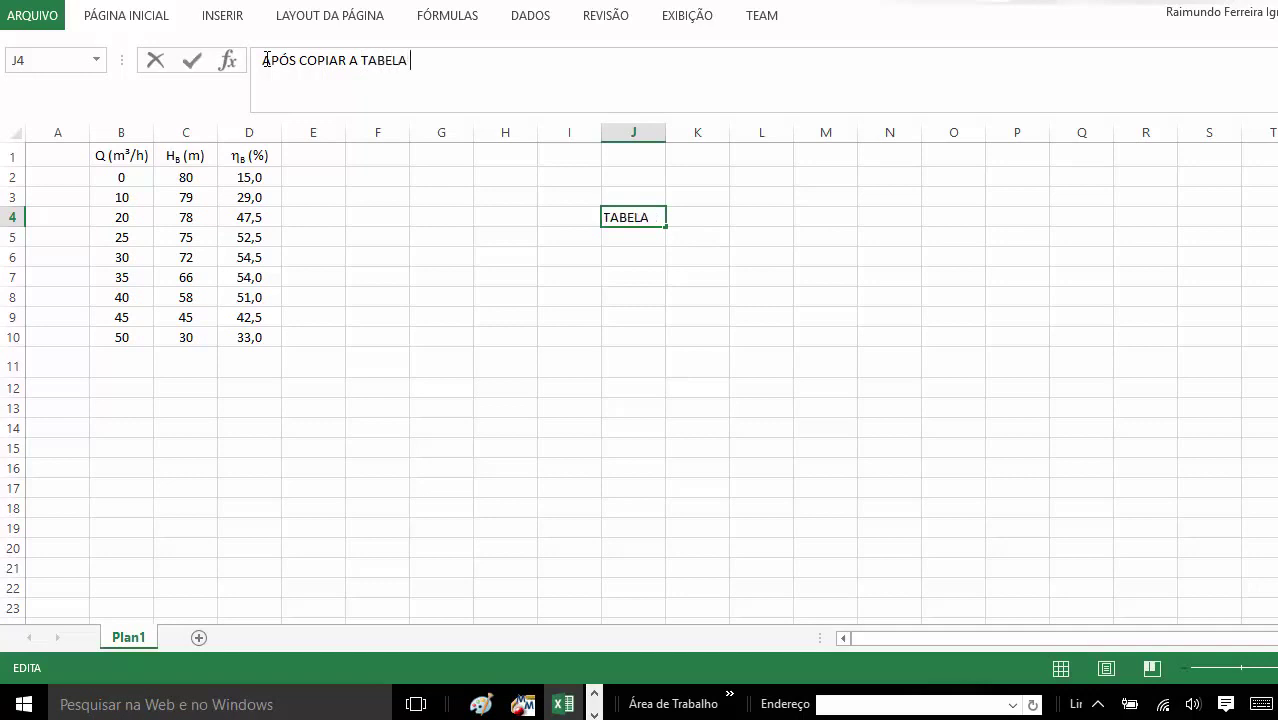
{"action": "type", "text": "DO FAB"}
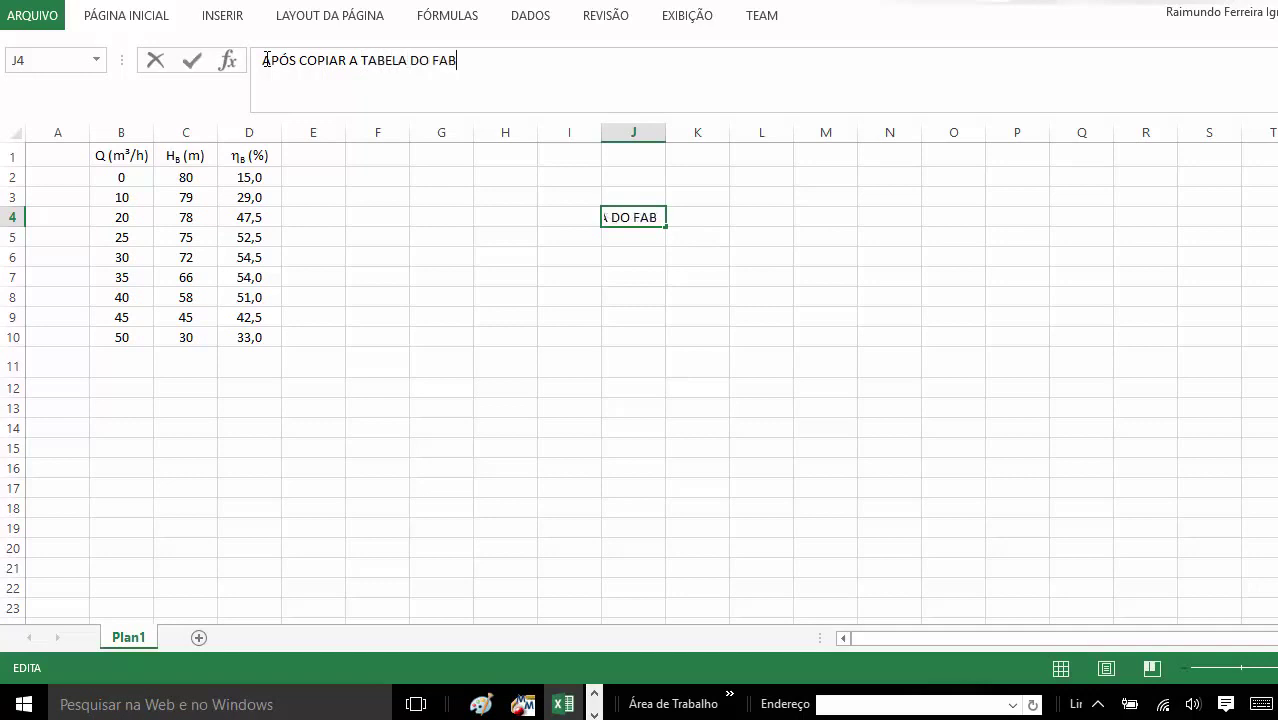
{"action": "type", "text": "RICANTE"}
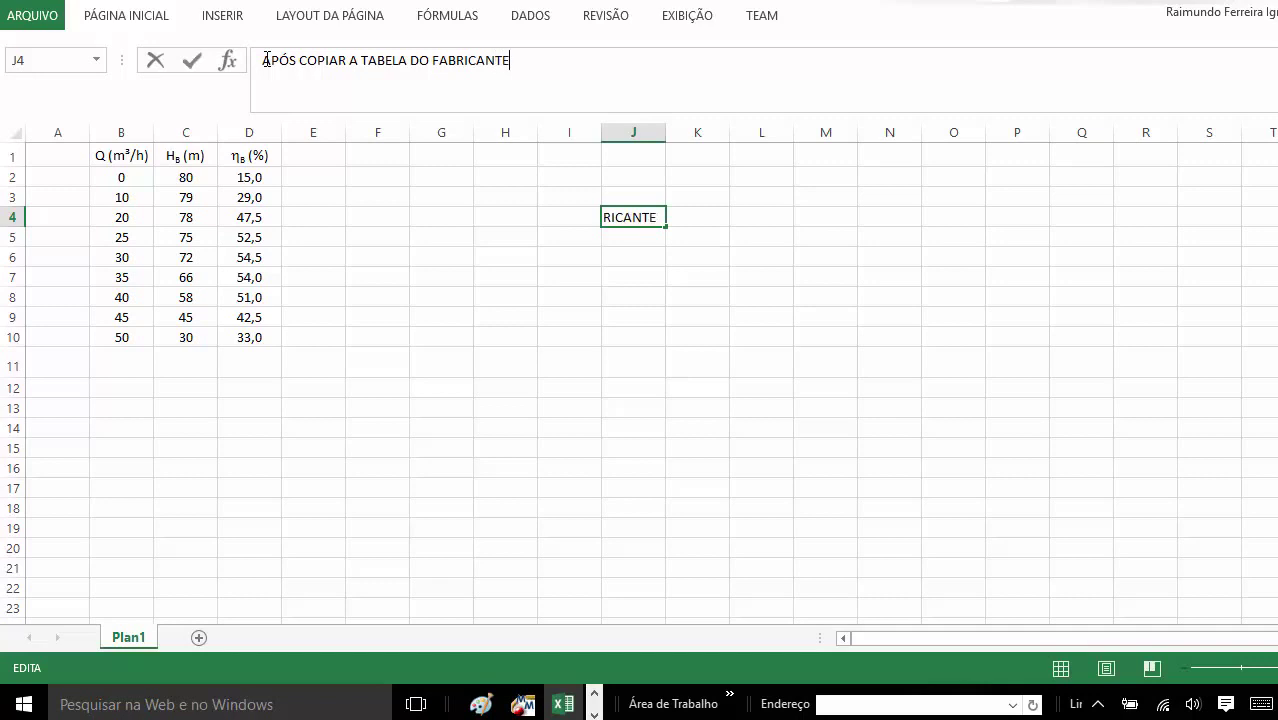
{"action": "type", "text": ", VAMOS"}
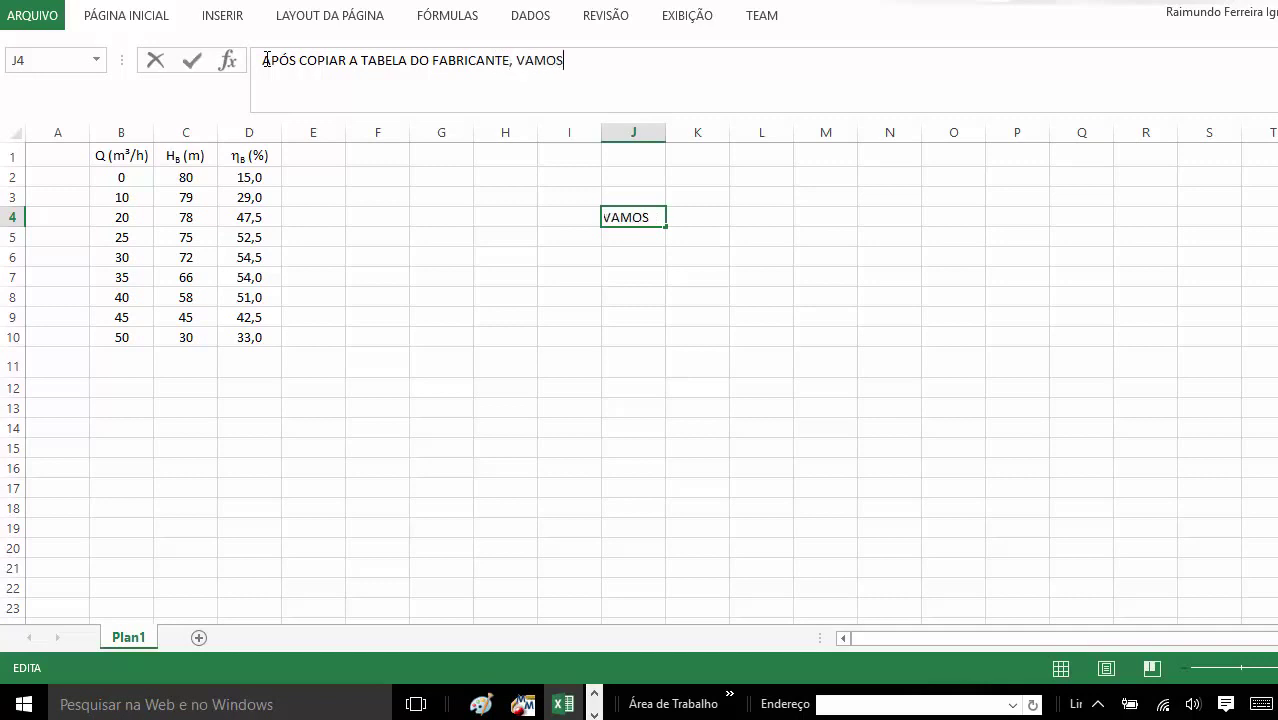
{"action": "type", "text": " INICI"}
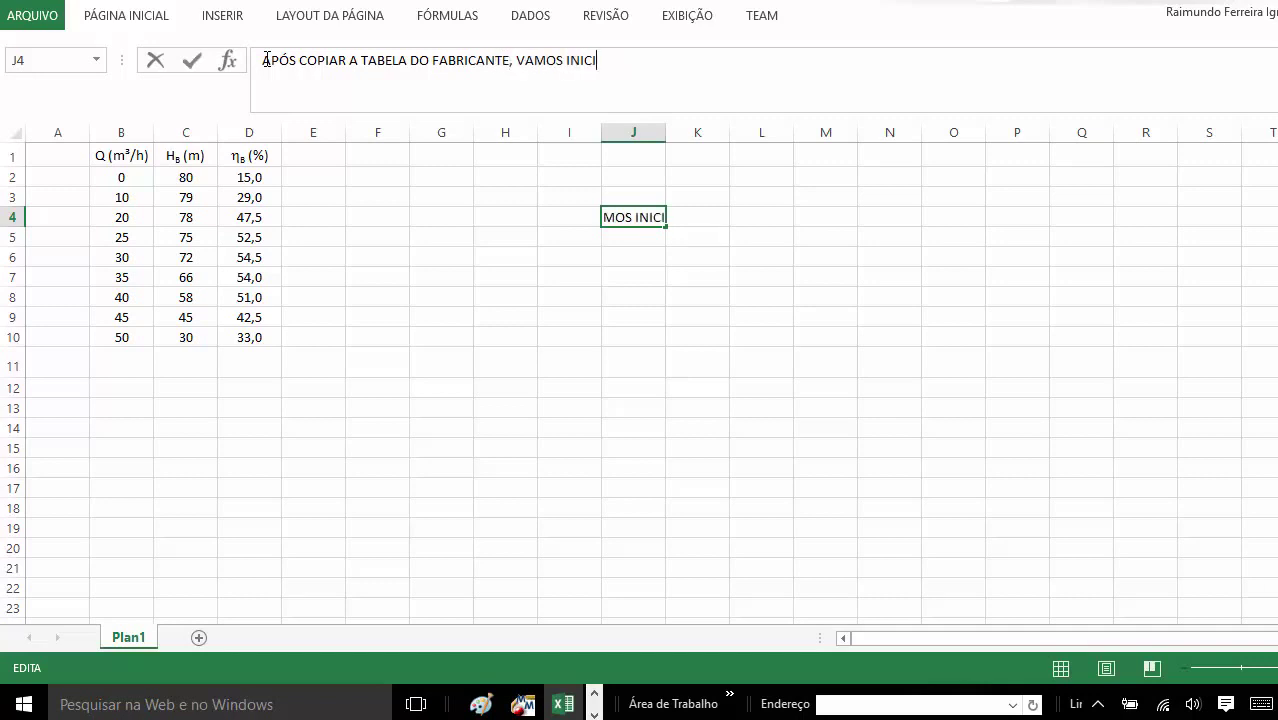
{"action": "type", "text": "AR A S"}
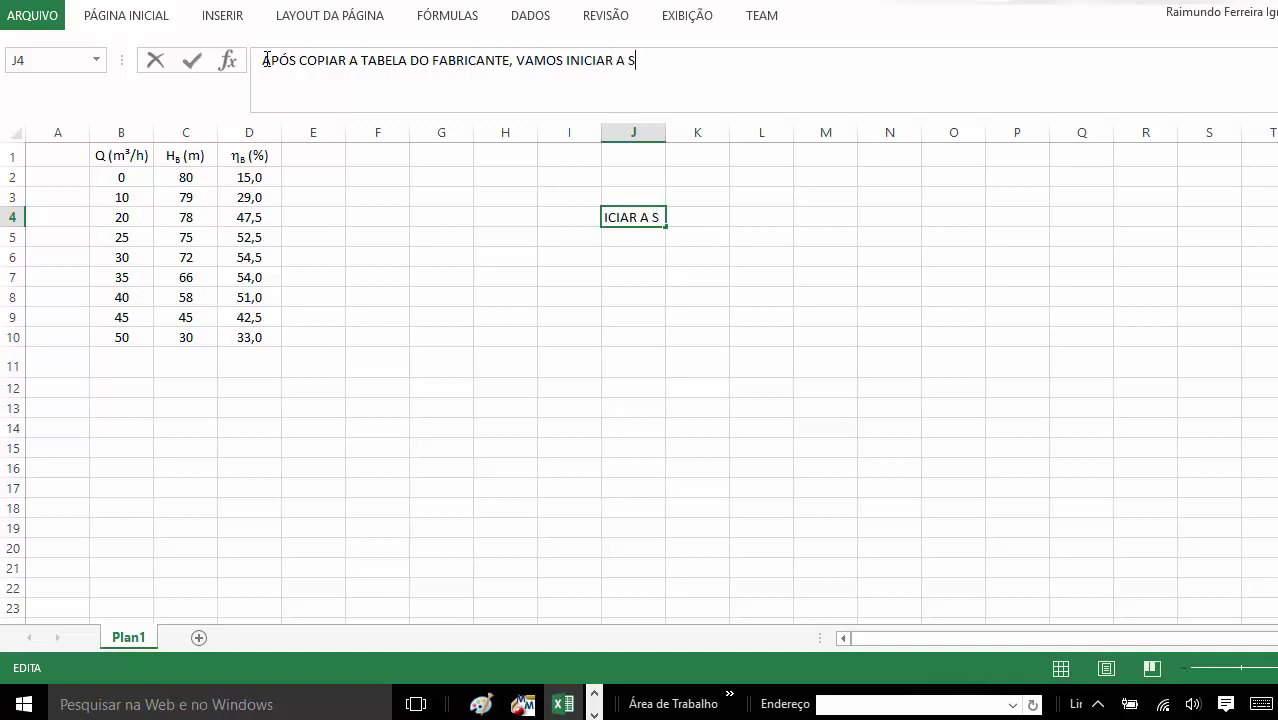
{"action": "type", "text": "UA"}
{"action": "type", "text": " RE"}
{"action": "type", "text": "PRESEN"}
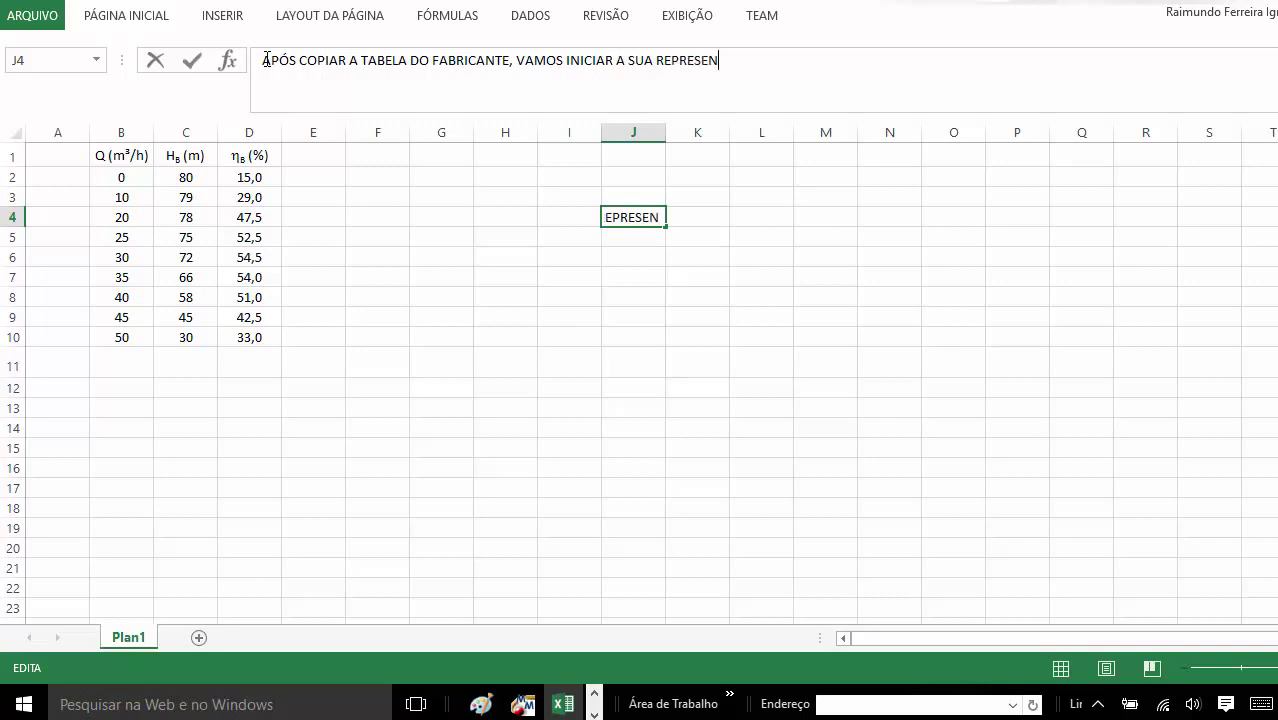
{"action": "type", "text": "TAÇÃO "}
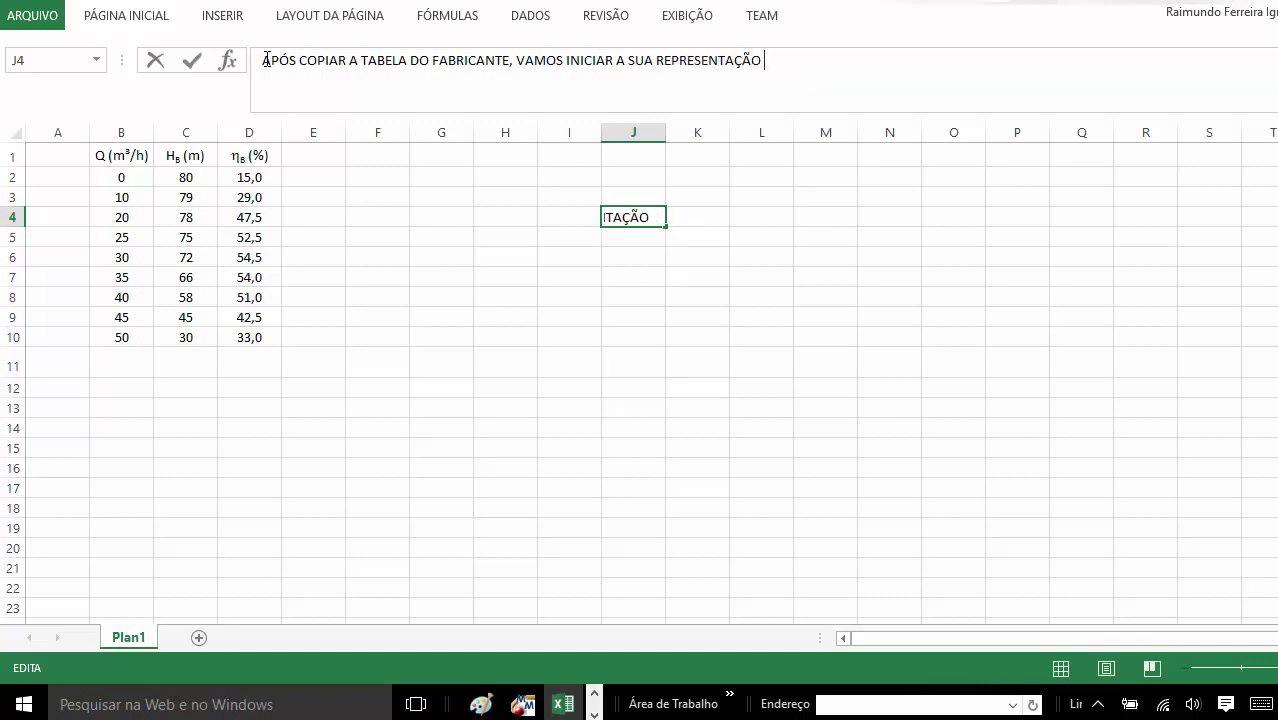
{"action": "type", "text": "GRÁFI"}
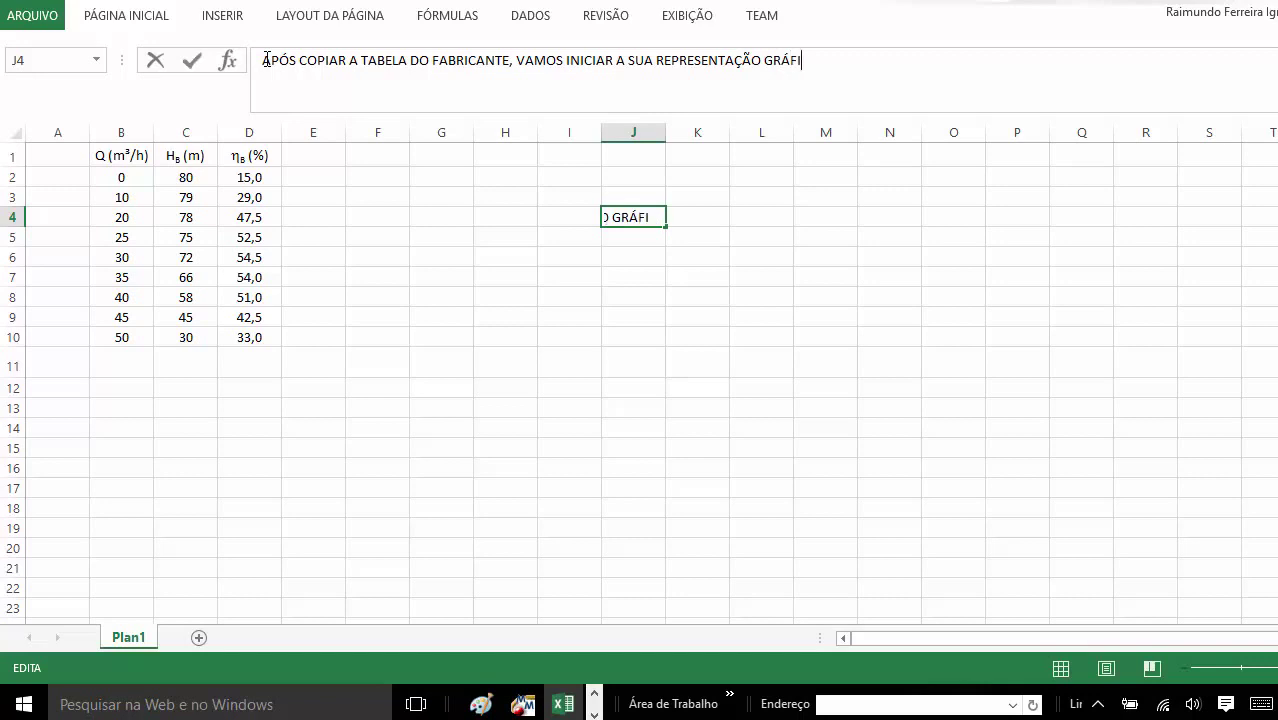
{"action": "type", "text": "CA"}
{"action": "left_click_drag", "start_coordinate": [818, 60], "coordinate": [594, 62]}
{"action": "left_click", "coordinate": [381, 88]}
{"action": "left_click_drag", "start_coordinate": [381, 88], "coordinate": [251, 62]}
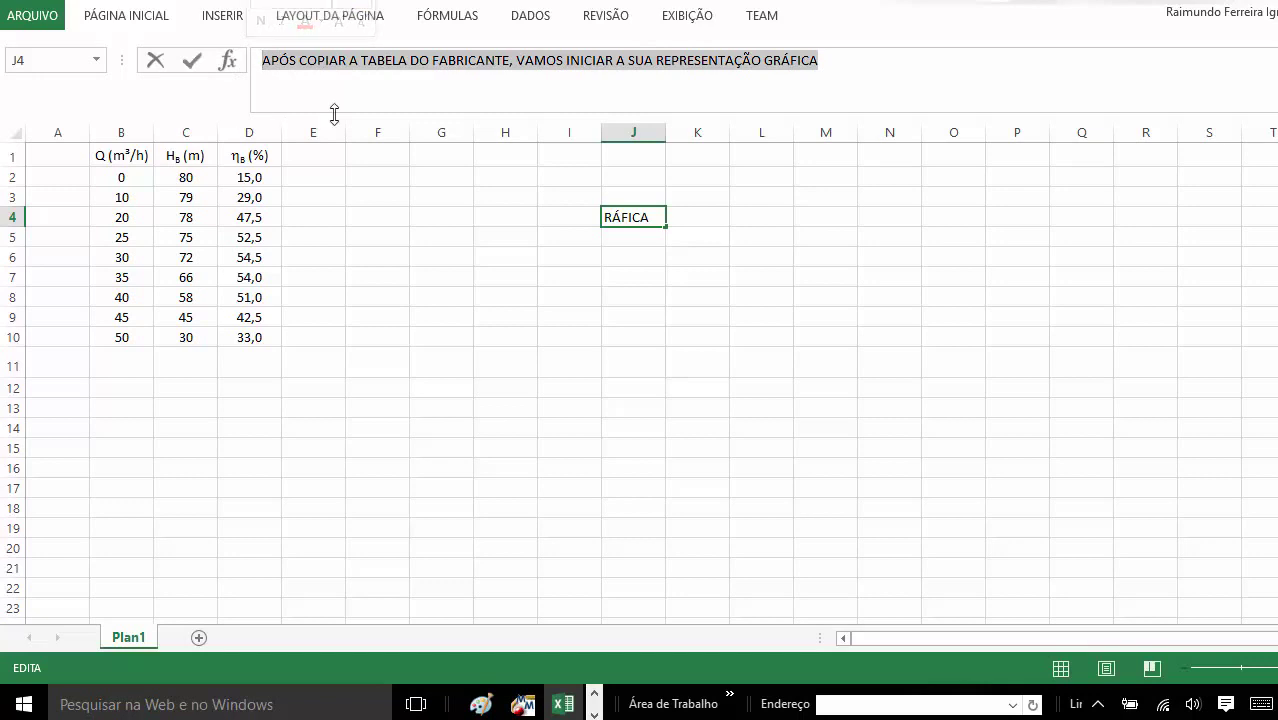
{"action": "key", "text": "BackSpace"}
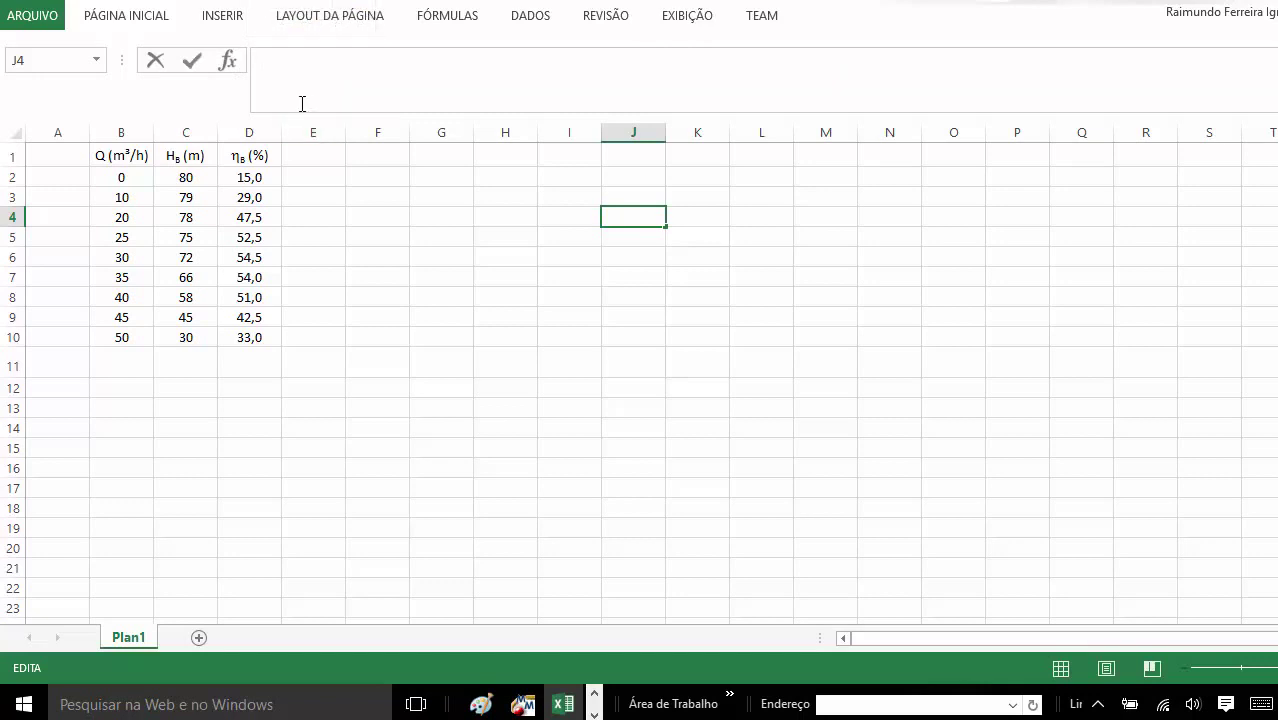
Type the note 'SELECIONAMOS AS DUAS PRIMEIRAS COLUNAS, ISTO COM O MOUSE CLICADO', then erase it.
{"action": "type", "text": "S"}
{"action": "type", "text": "ELECIO"}
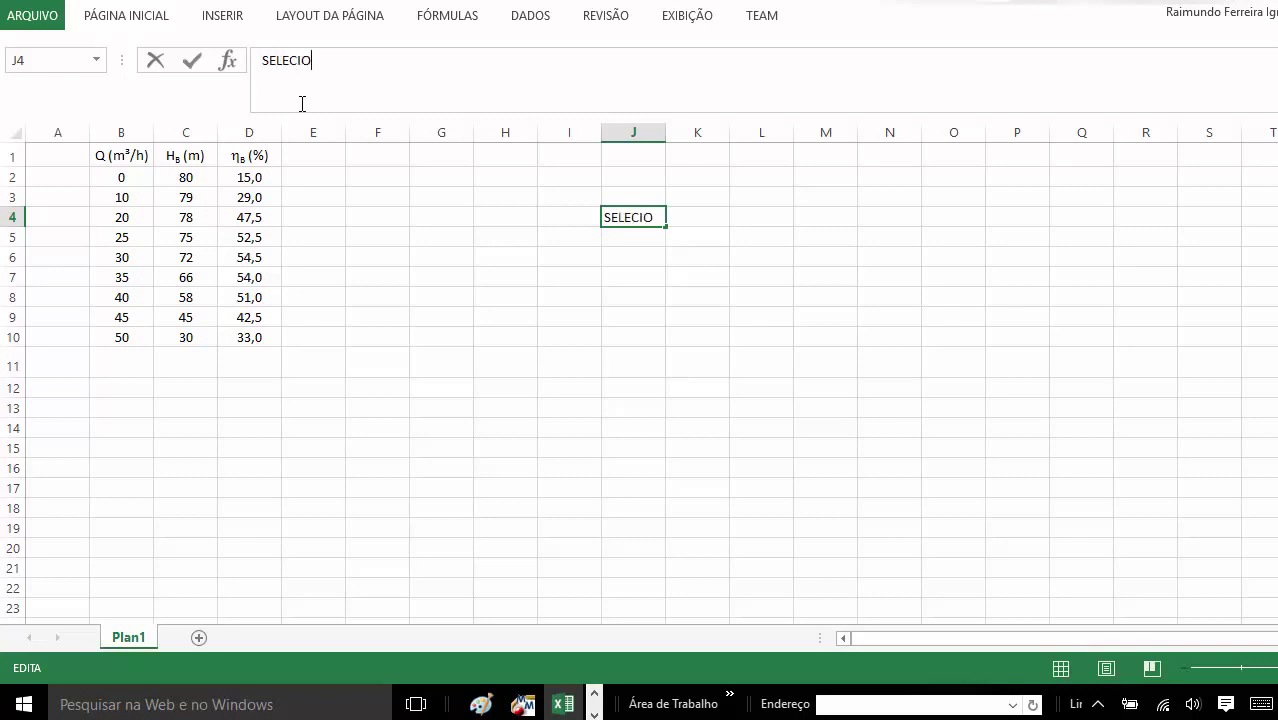
{"action": "type", "text": "NAMOS A"}
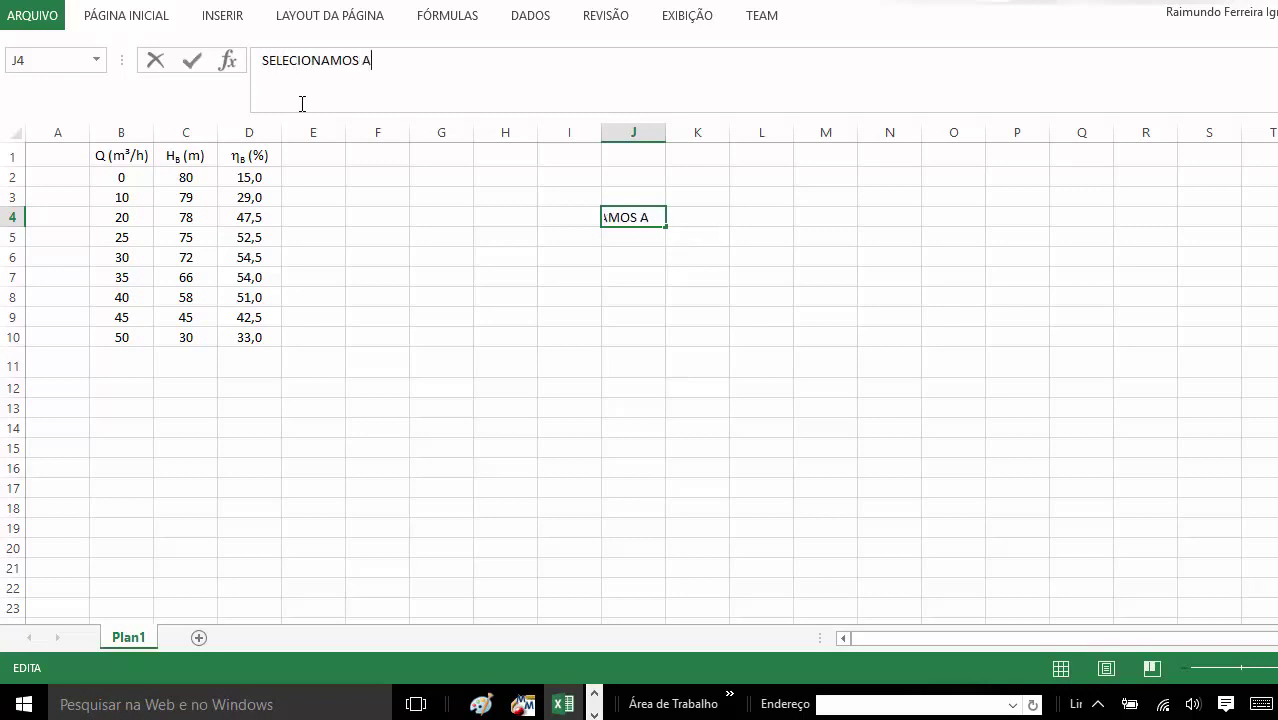
{"action": "type", "text": "S DI"}
{"action": "key", "text": "BackSpace"}
{"action": "type", "text": "UAS P"}
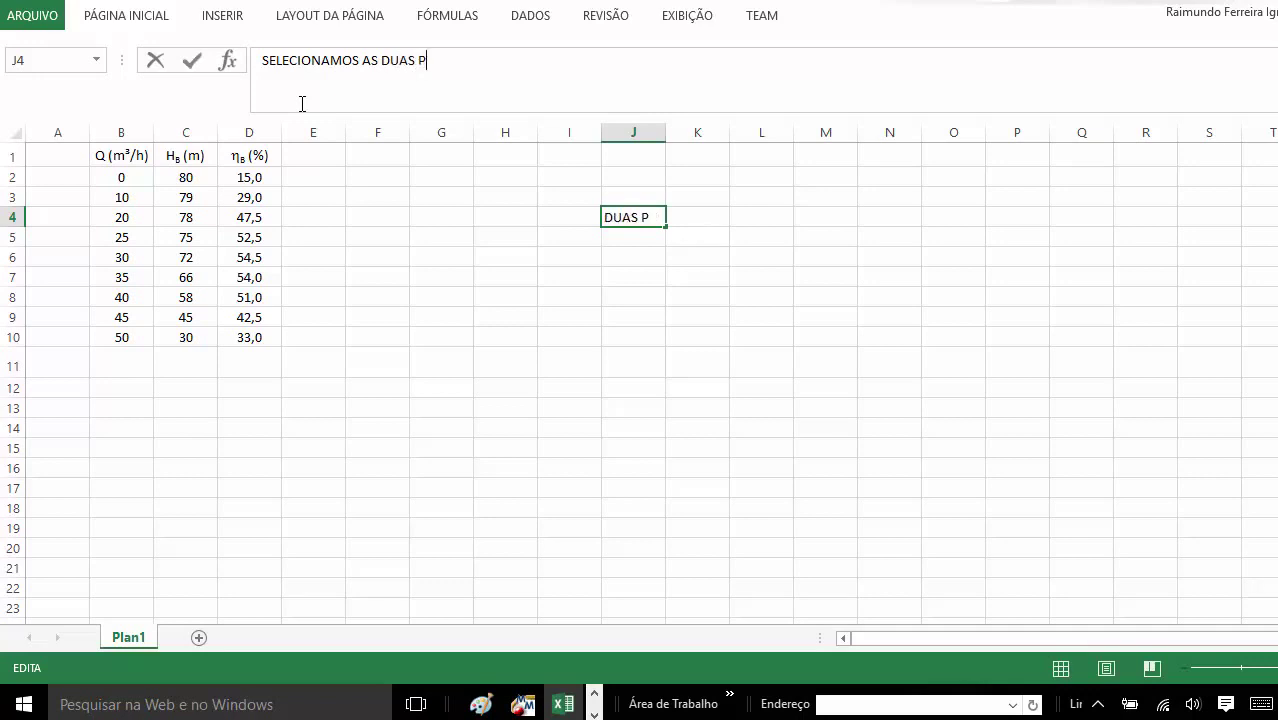
{"action": "type", "text": "RIMEIRAS "}
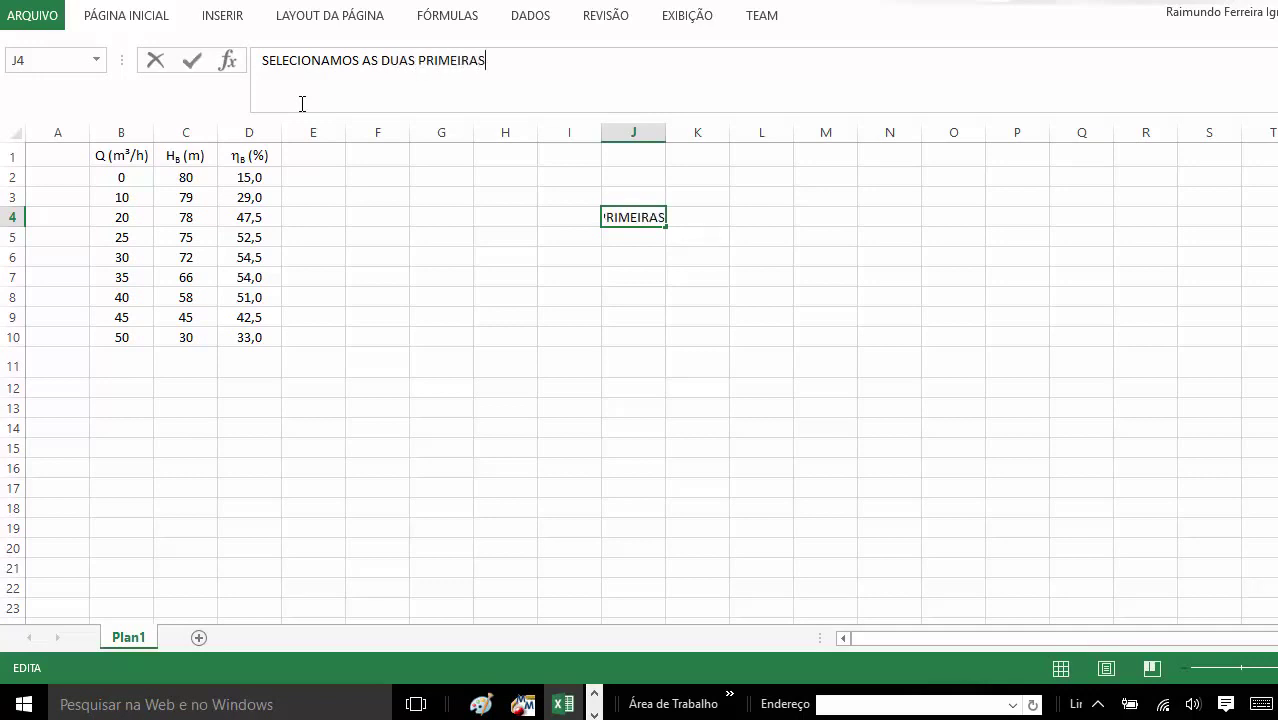
{"action": "type", "text": "COLUNA"}
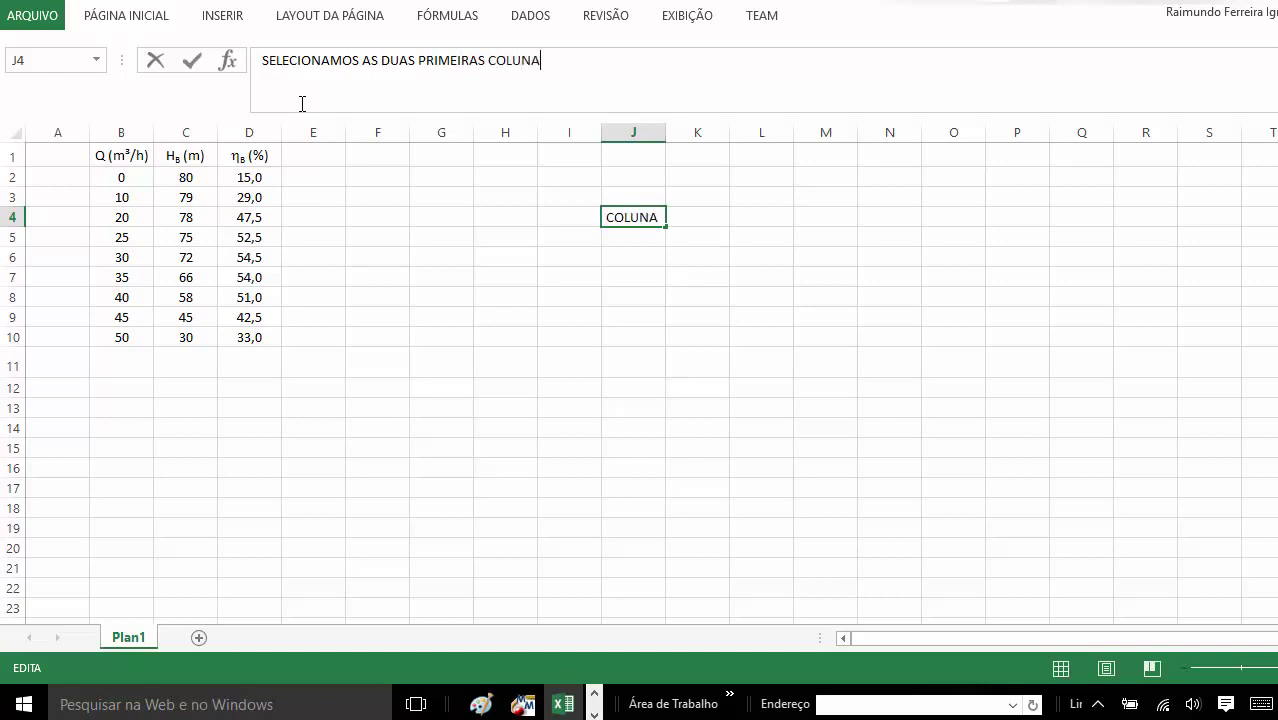
{"action": "type", "text": "S"}
{"action": "type", "text": ", "}
{"action": "type", "text": "ISTO COM "}
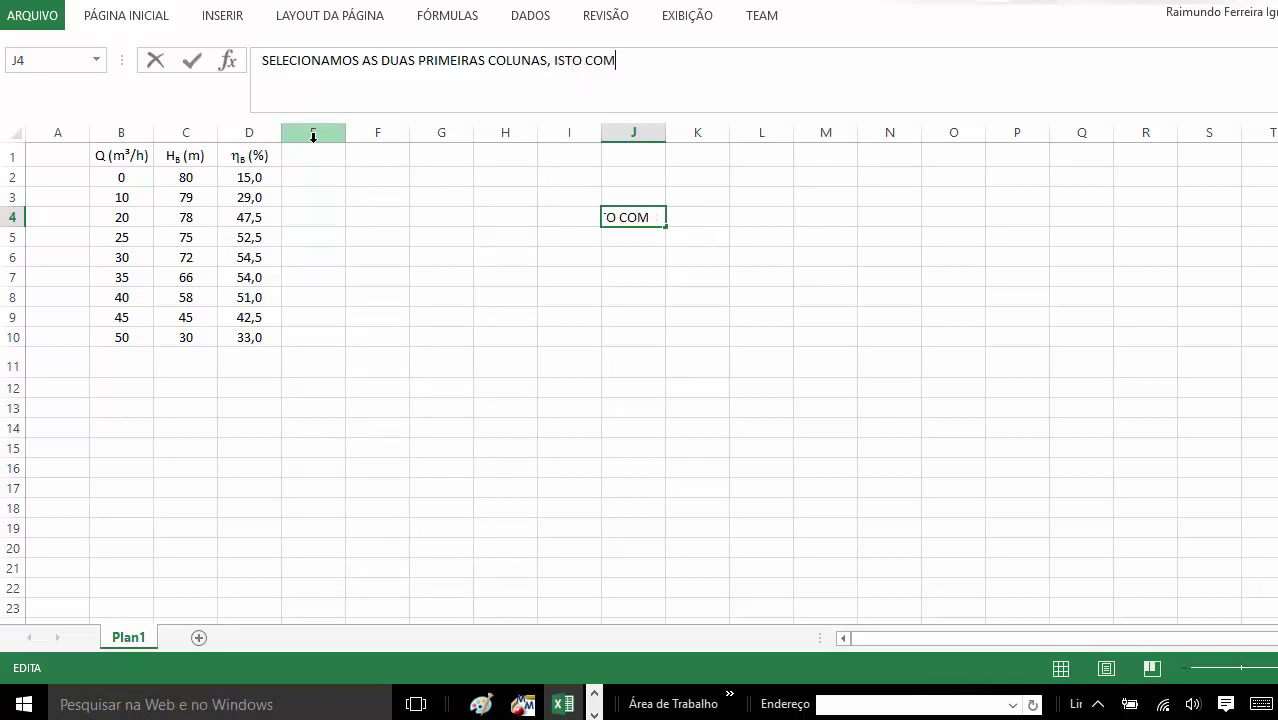
{"action": "type", "text": "O"}
{"action": "type", "text": " MOUSE"}
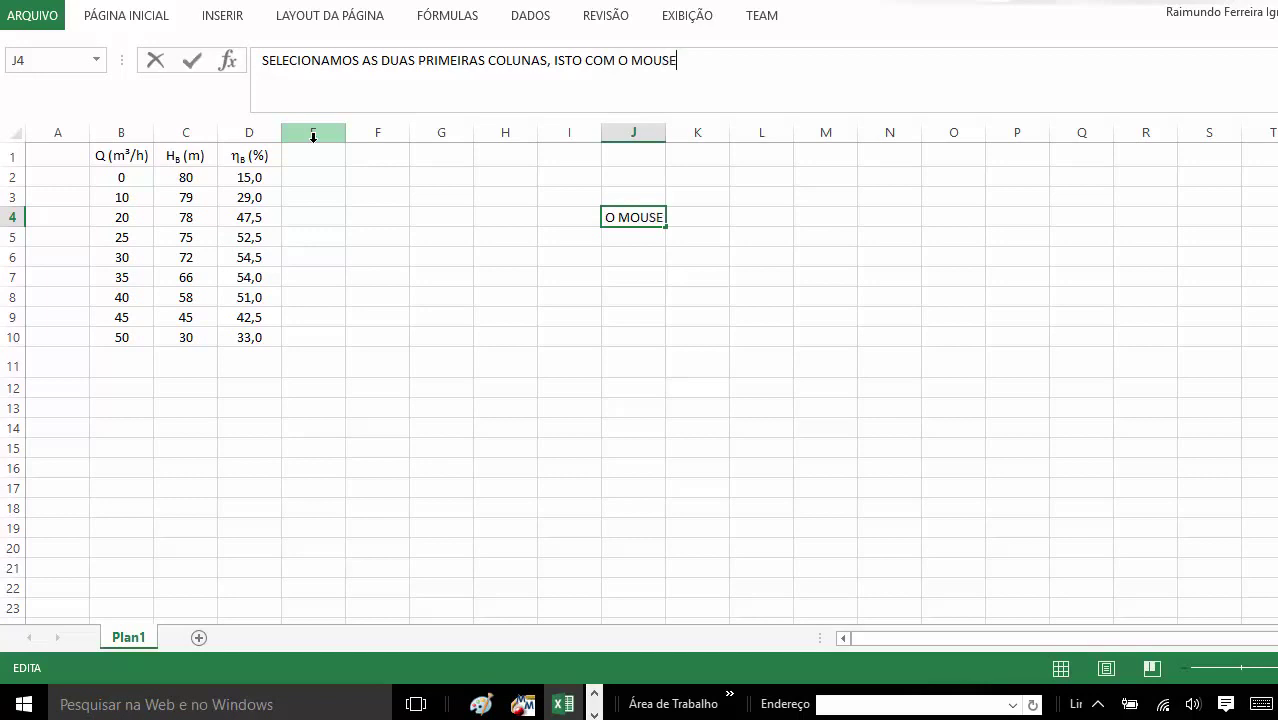
{"action": "type", "text": " CLICAD"}
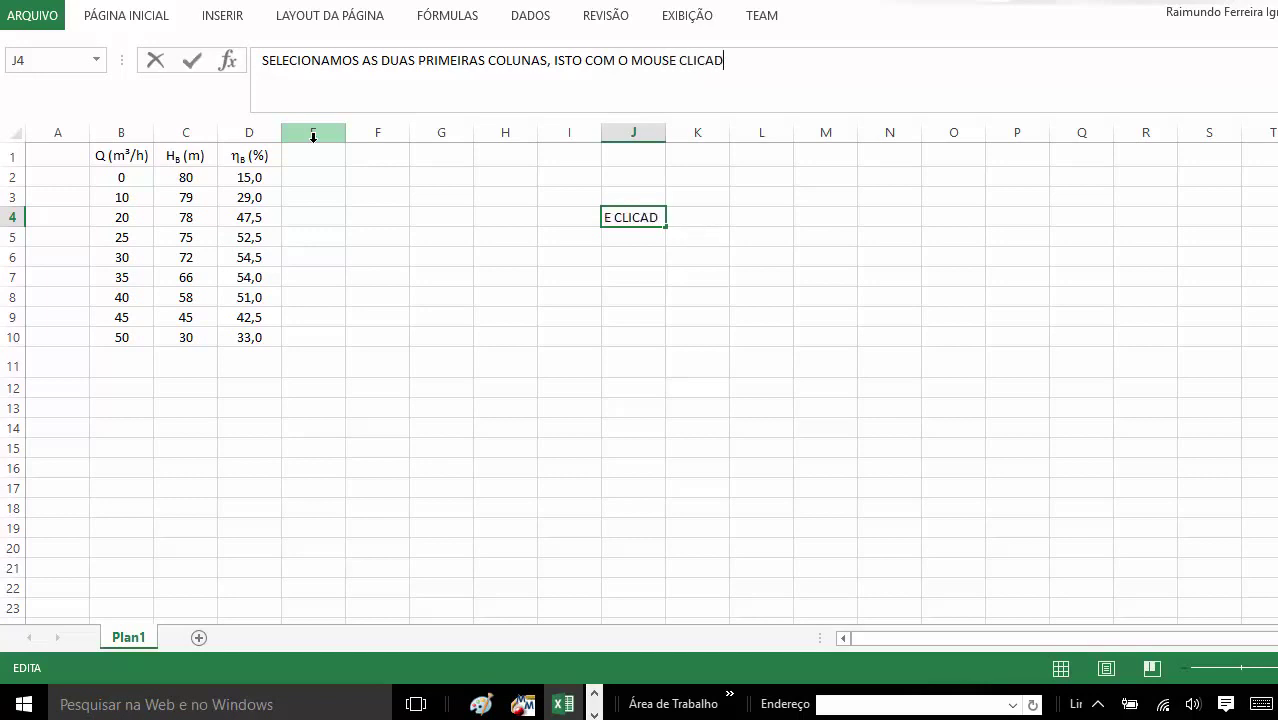
{"action": "type", "text": "O"}
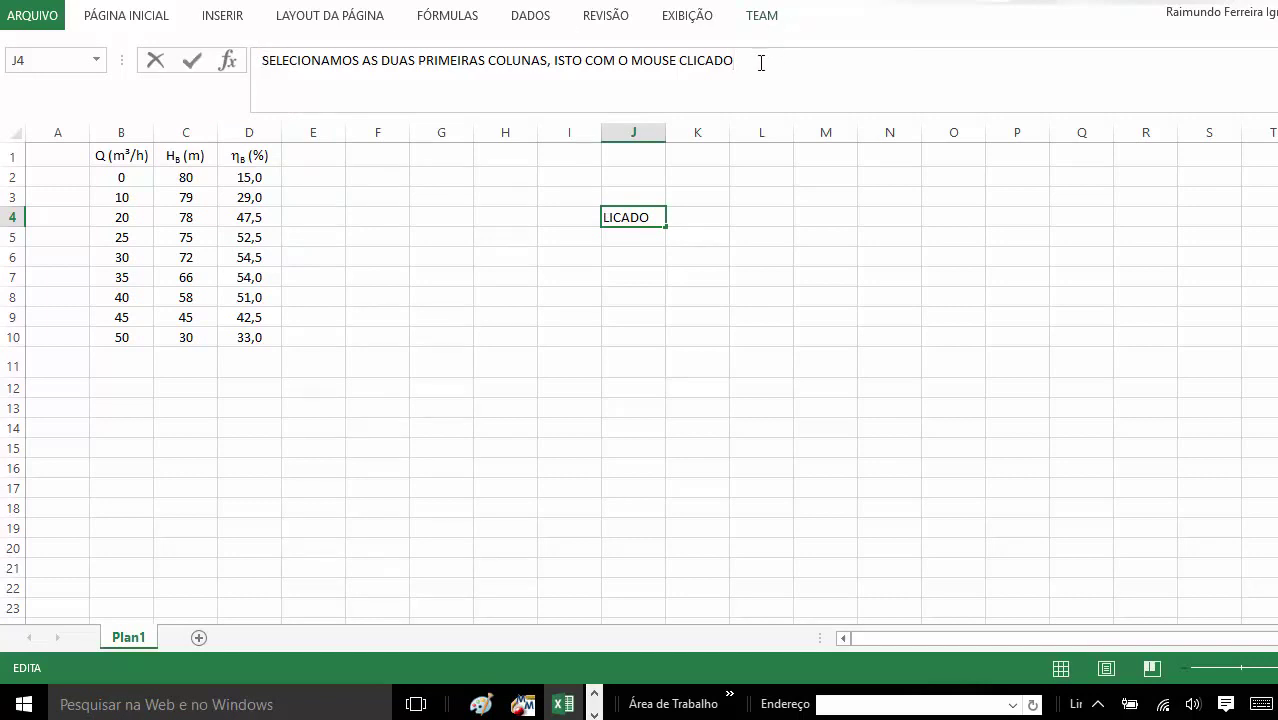
{"action": "triple_click", "coordinate": [255, 77]}
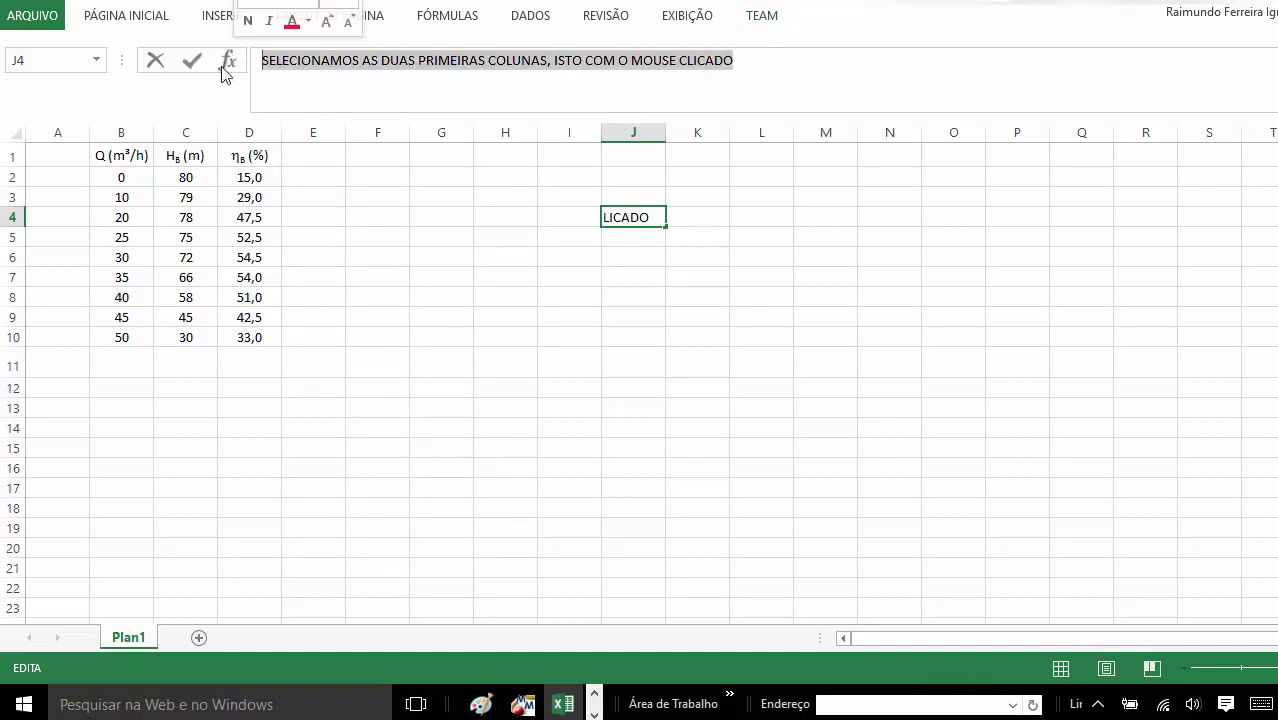
{"action": "key", "text": "BackSpace"}
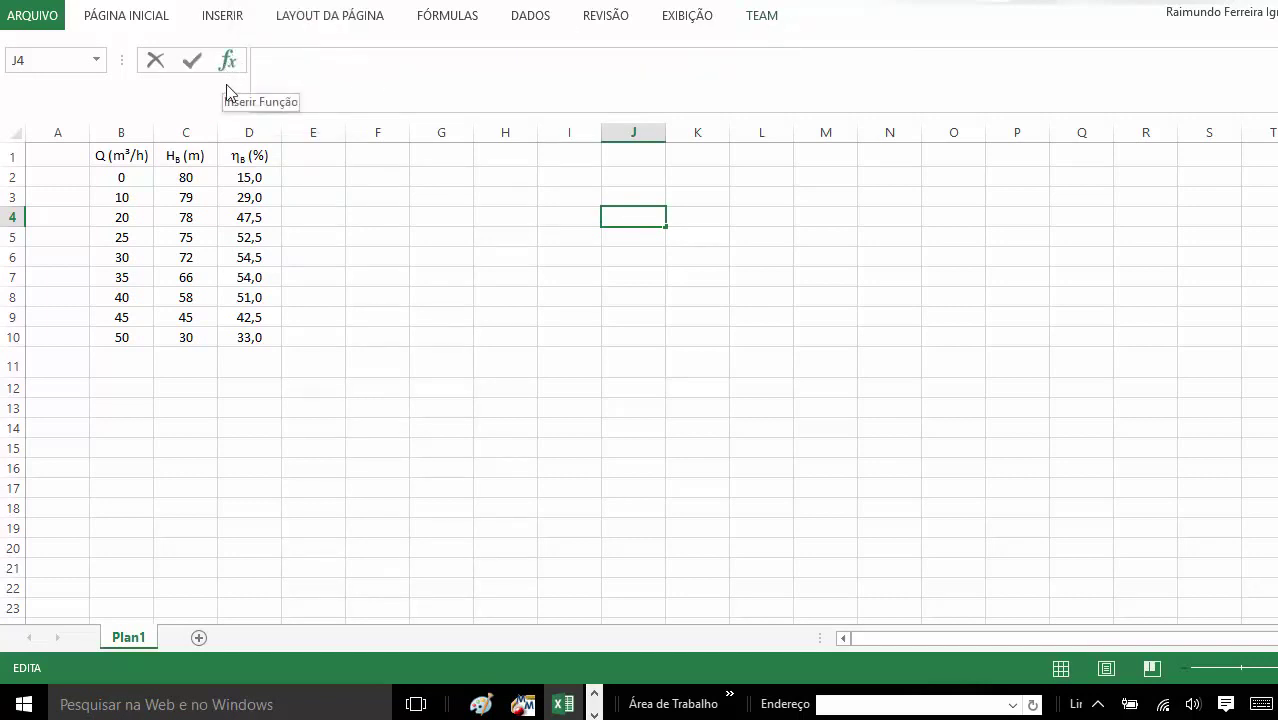
Select B1:C10 and insert a plain scatter chart of head versus flow.
{"action": "left_click_drag", "start_coordinate": [114, 158], "coordinate": [200, 331]}
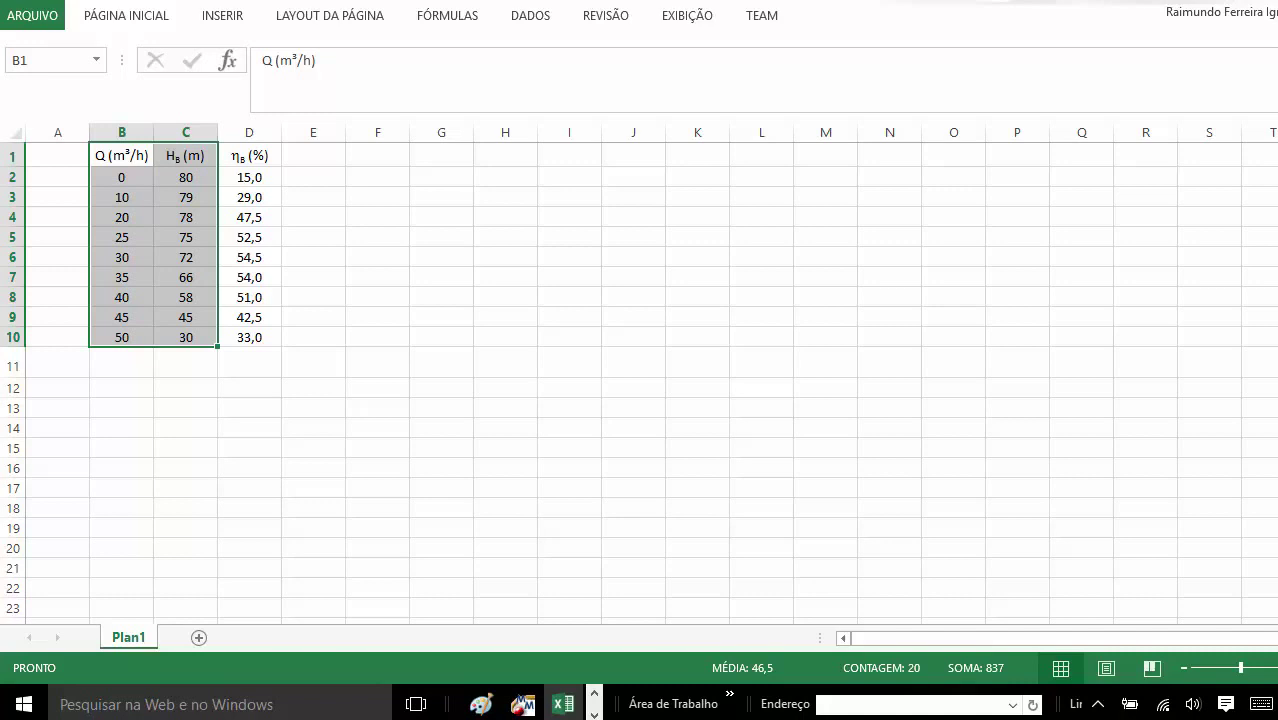
{"action": "left_click", "coordinate": [1240, 3]}
{"action": "left_click", "coordinate": [1136, 136]}
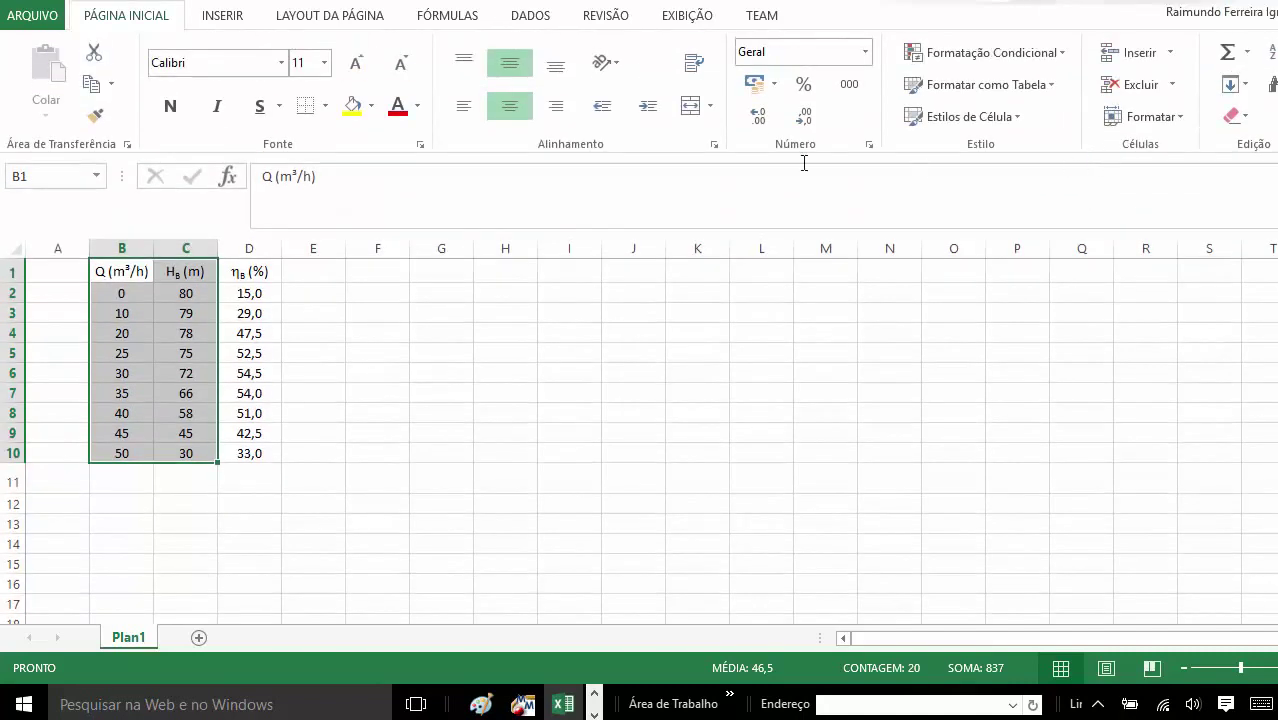
{"action": "left_click", "coordinate": [228, 22]}
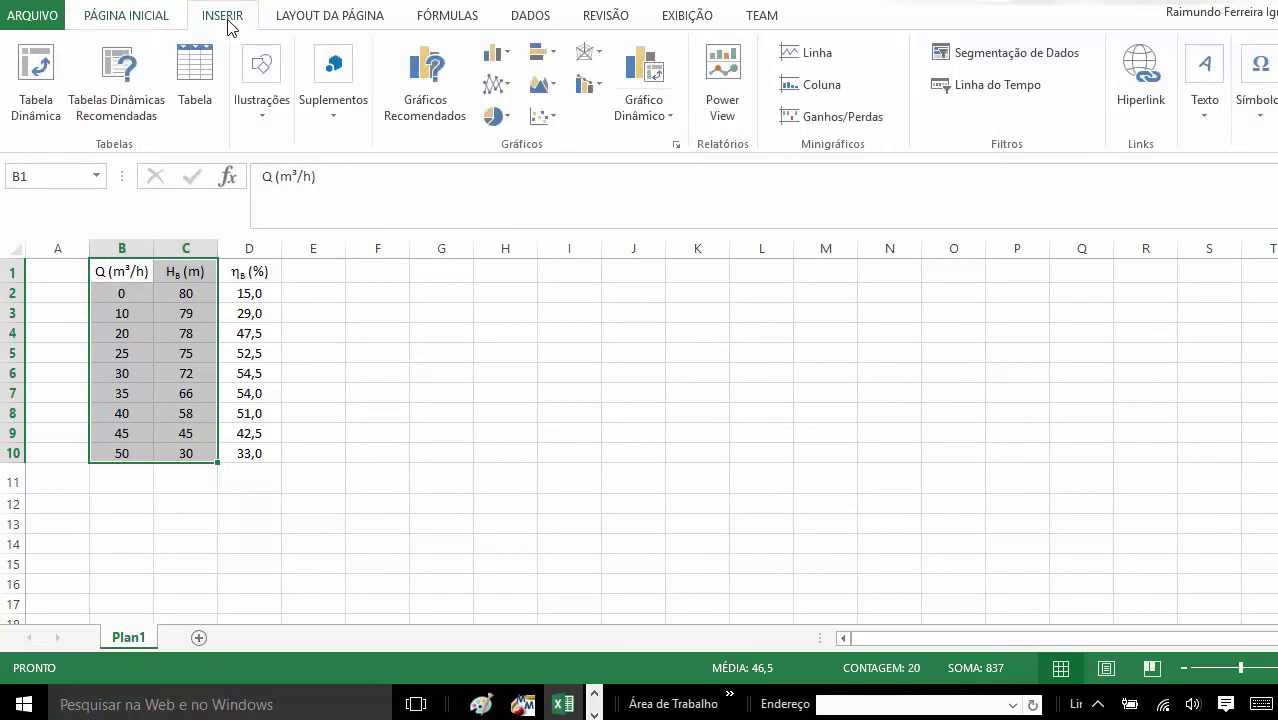
{"action": "left_click", "coordinate": [551, 121]}
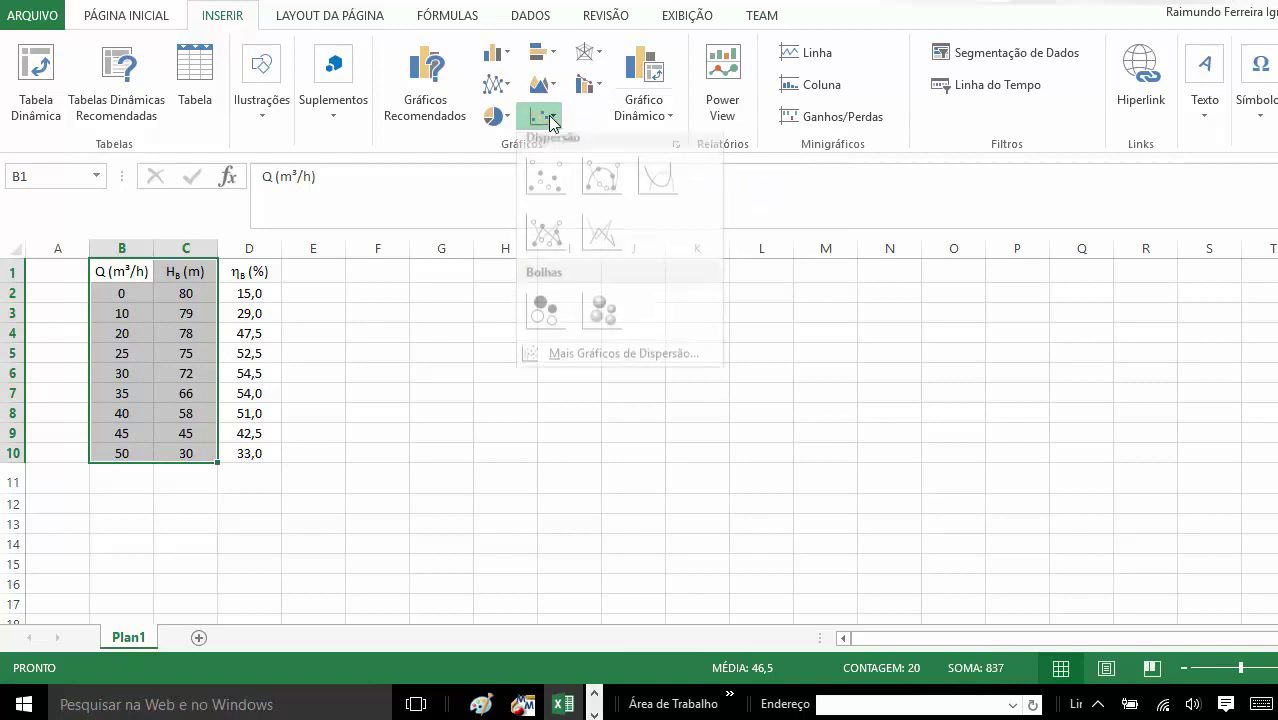
{"action": "left_click", "coordinate": [547, 188]}
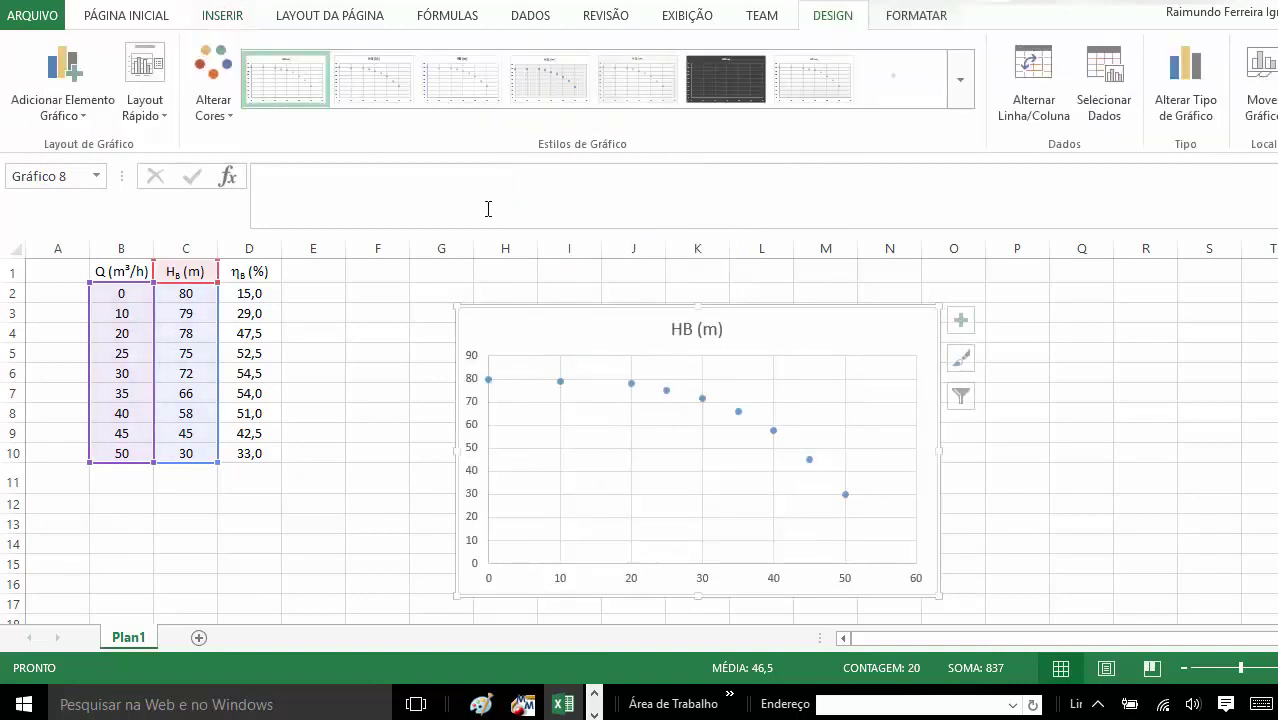
{"action": "left_click", "coordinate": [387, 196]}
{"action": "type", "text": "VAM"}
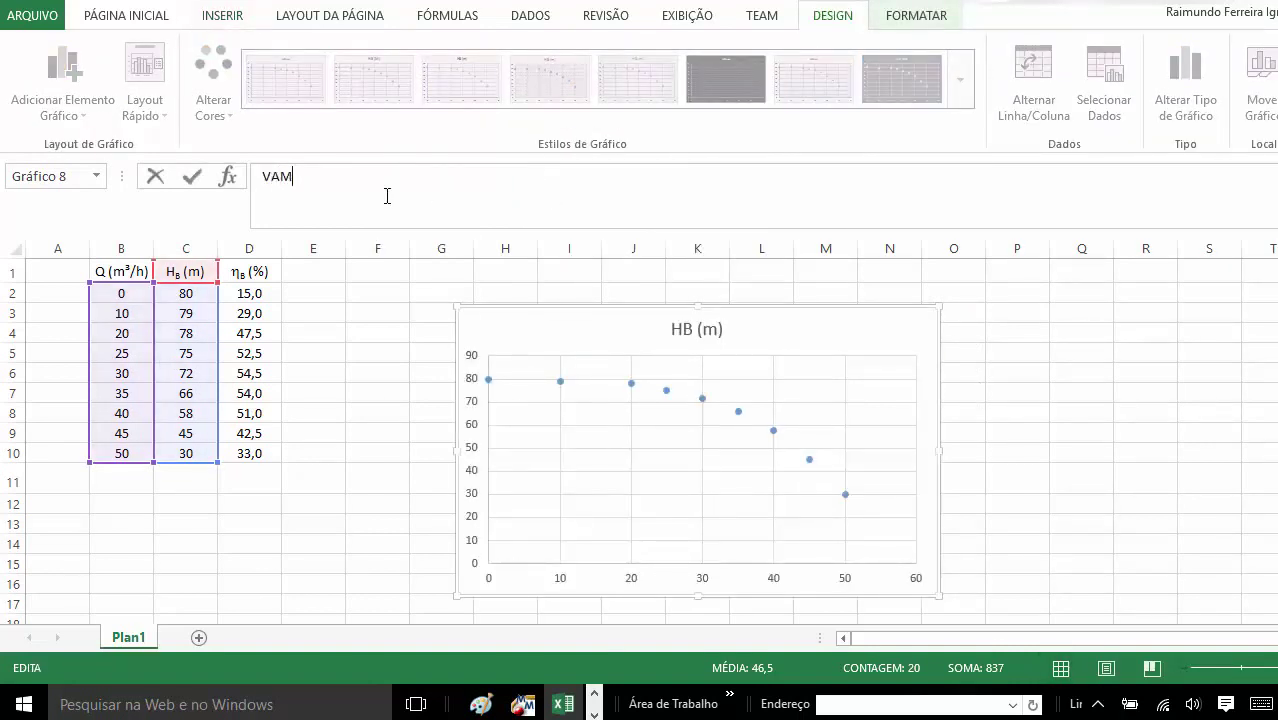
{"action": "type", "text": "OS NOMEA"}
{"action": "type", "text": "R "}
{"action": "type", "text": "OS EIXO"}
{"action": "type", "text": "S"}
{"action": "type", "text": " E DAR"}
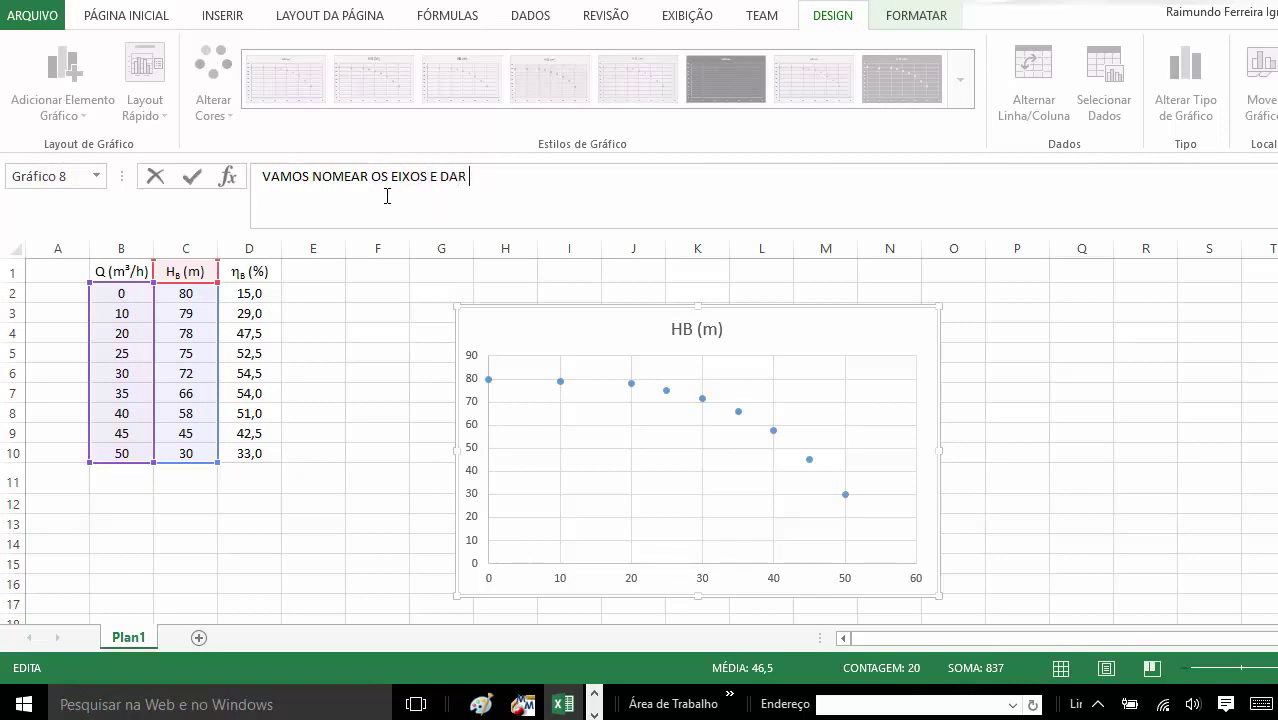
{"action": "type", "text": " NOME "}
{"action": "type", "text": "AO GRÁ"}
{"action": "type", "text": "FICO"}
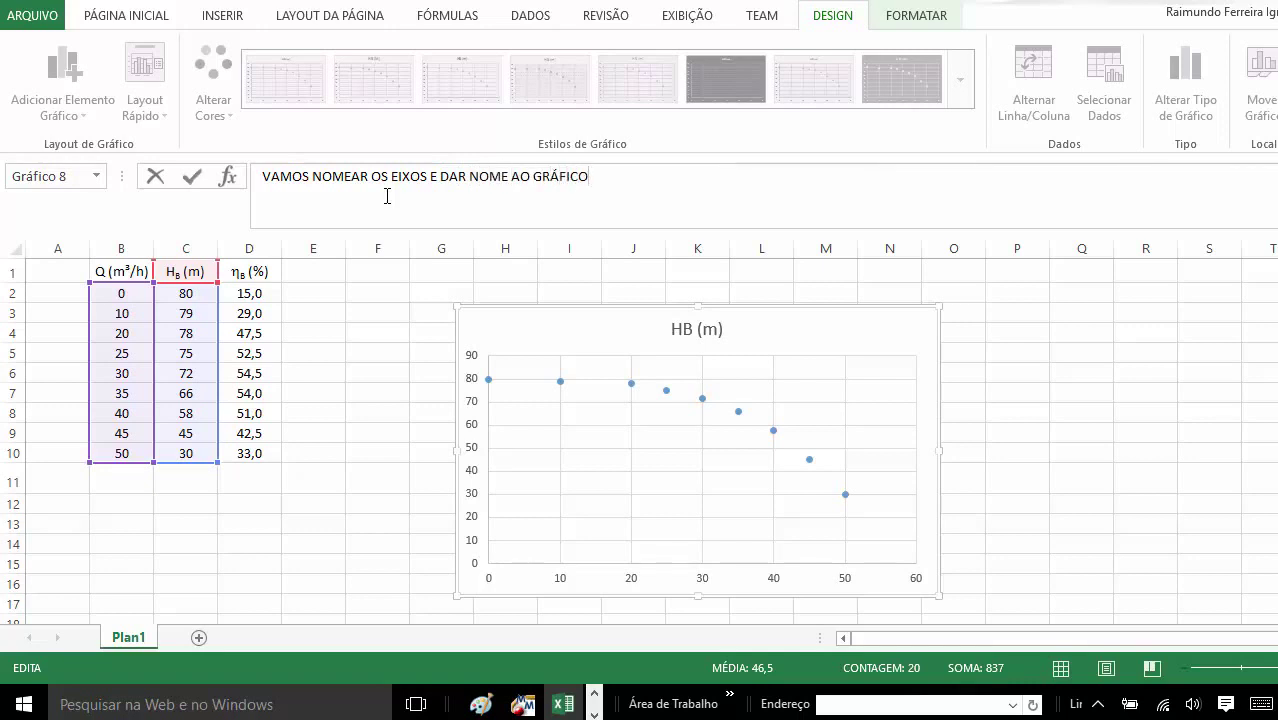
{"action": "left_click_drag", "start_coordinate": [605, 177], "coordinate": [250, 187]}
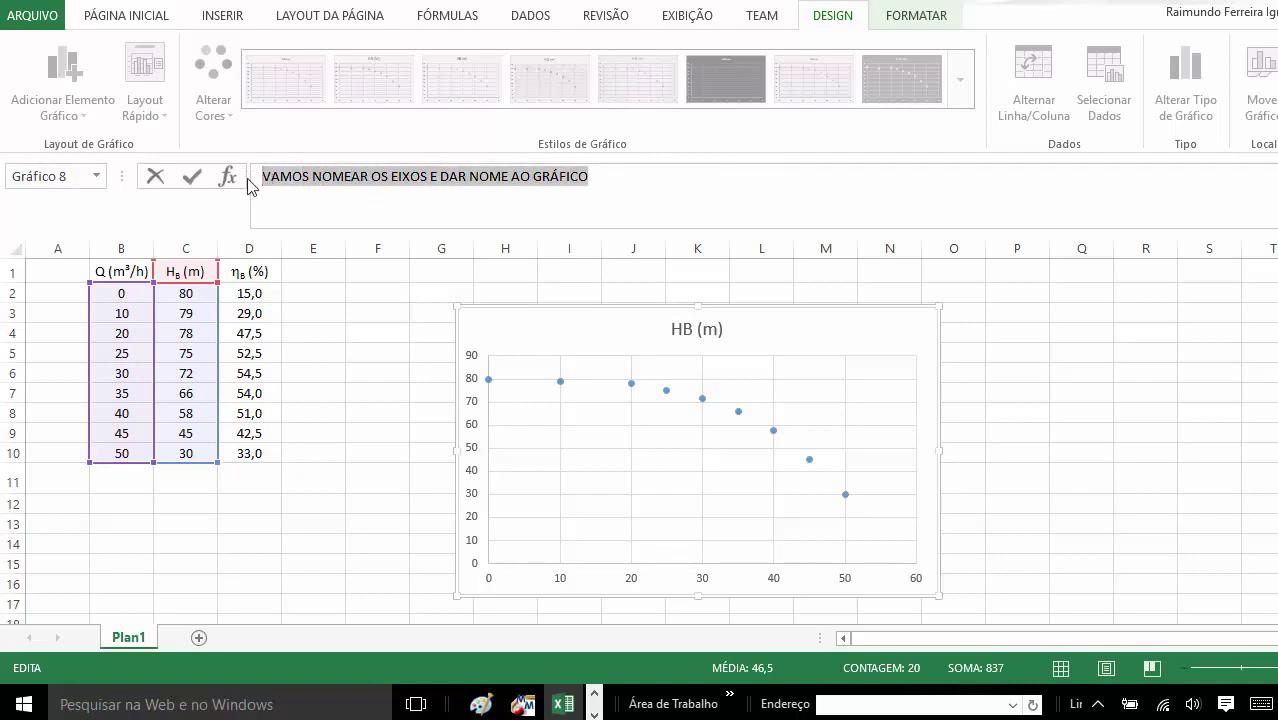
{"action": "key", "text": "BackSpace"}
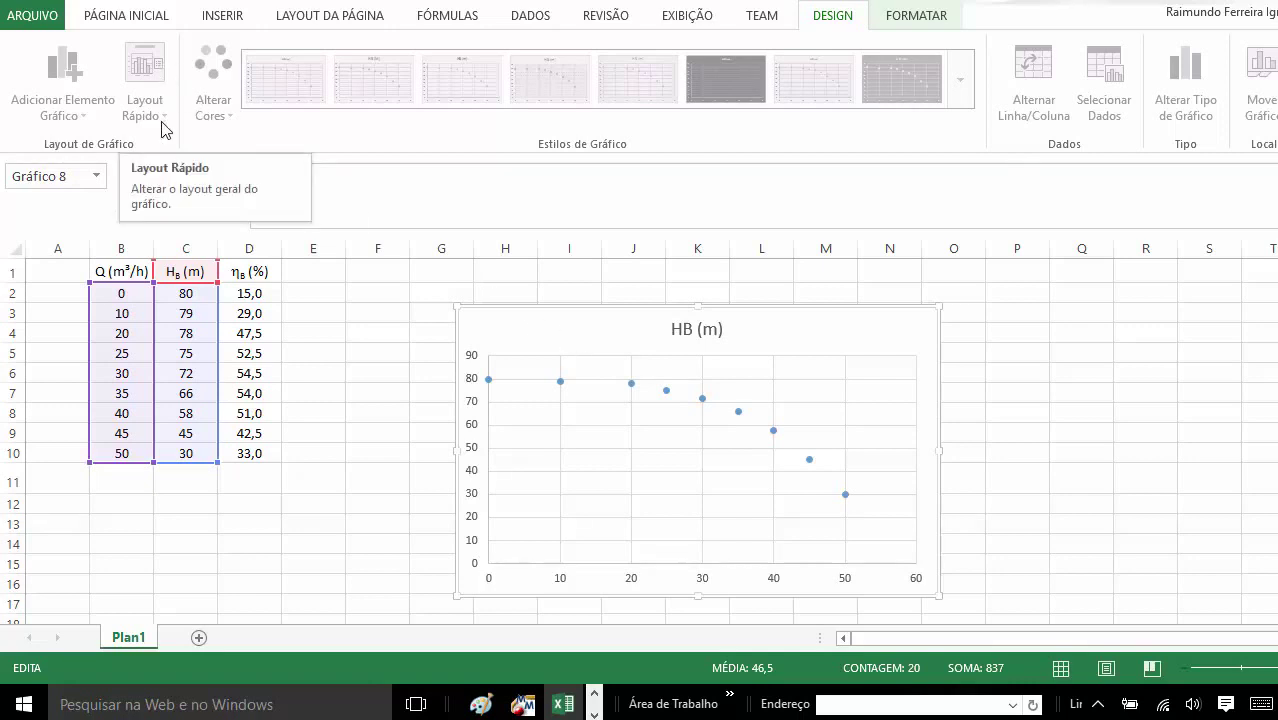
Apply the first quick layout to the HB (m) chart, adding 'Título do Eixo' axis titles and a right legend.
{"action": "left_click", "coordinate": [354, 320]}
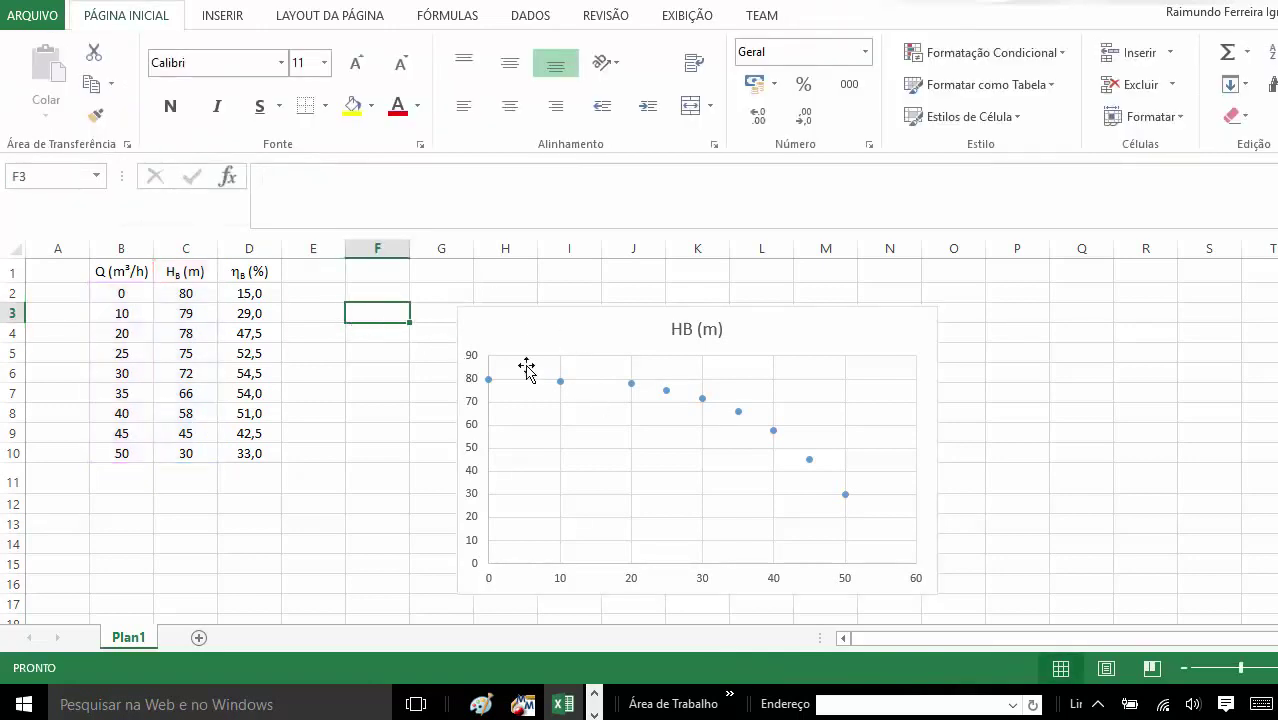
{"action": "left_click", "coordinate": [491, 331]}
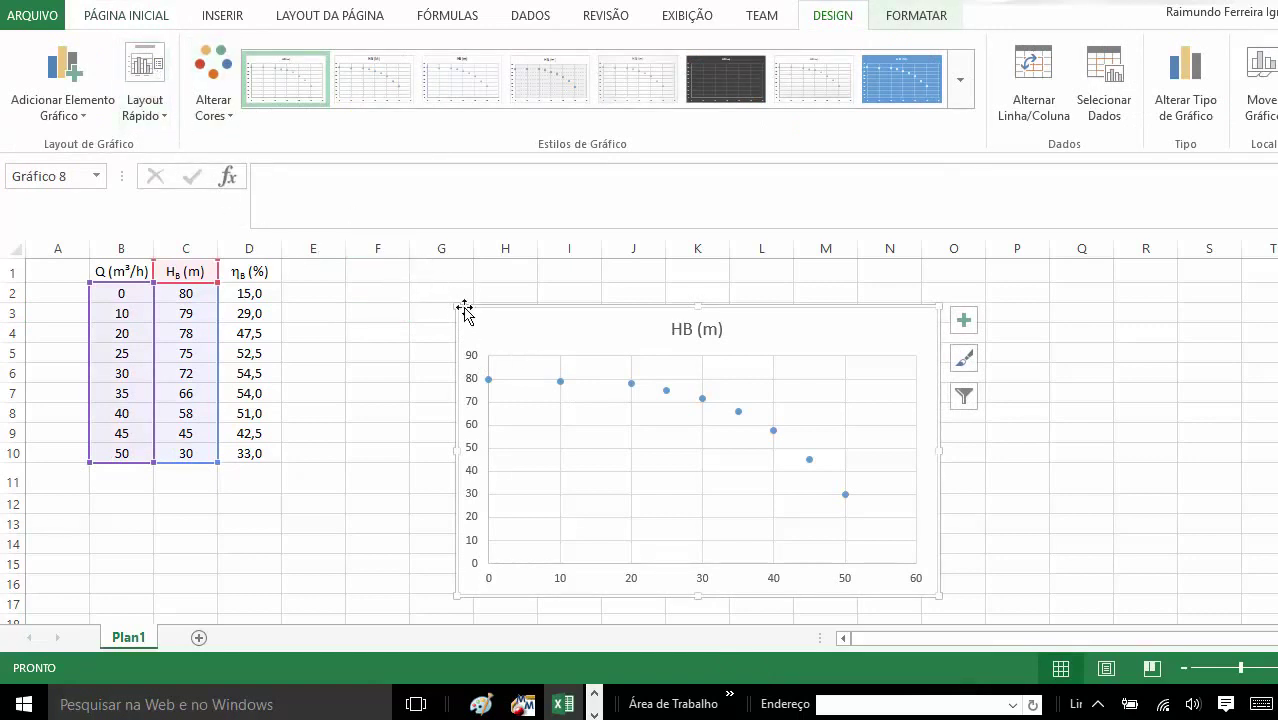
{"action": "left_click", "coordinate": [163, 117]}
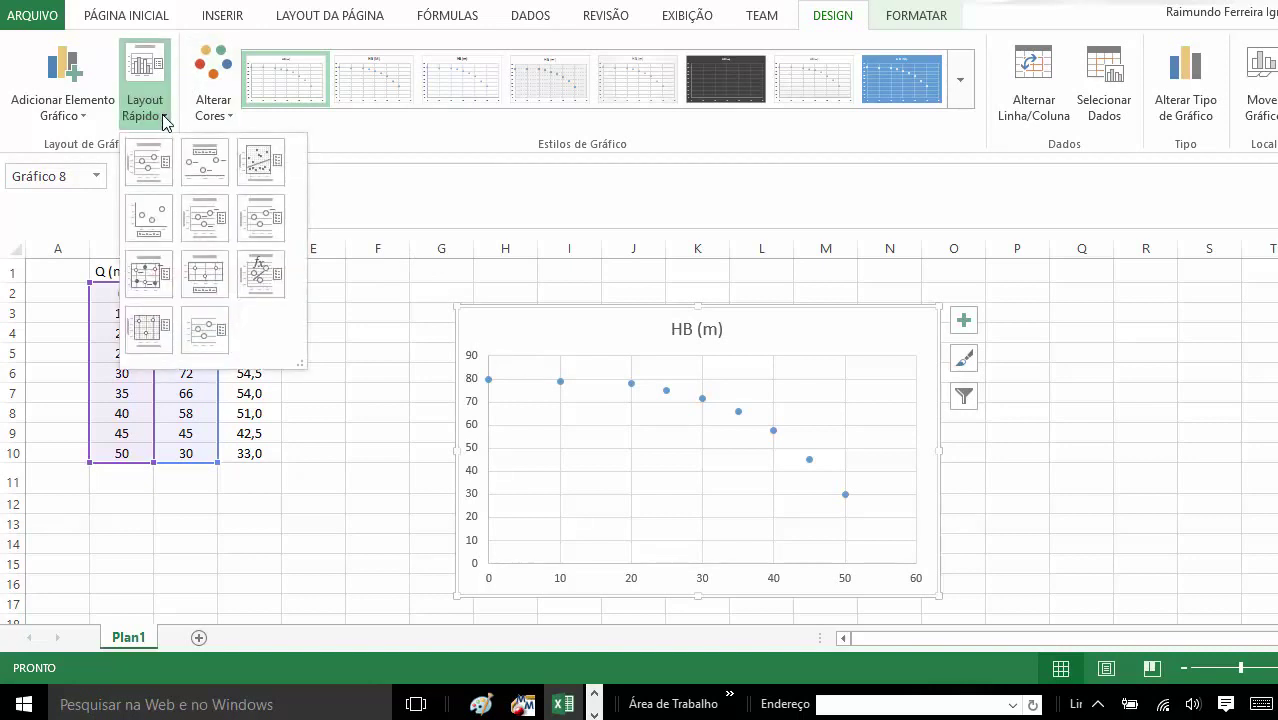
{"action": "left_click", "coordinate": [149, 172]}
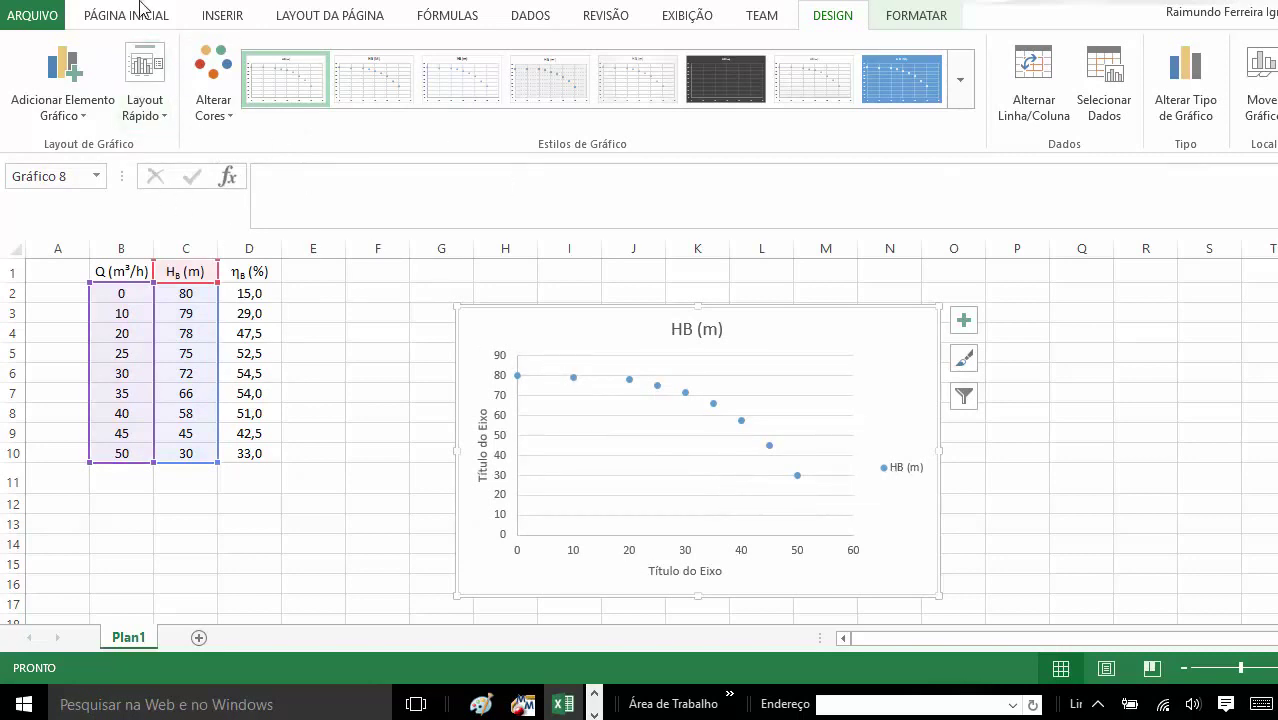
{"action": "left_click", "coordinate": [156, 30]}
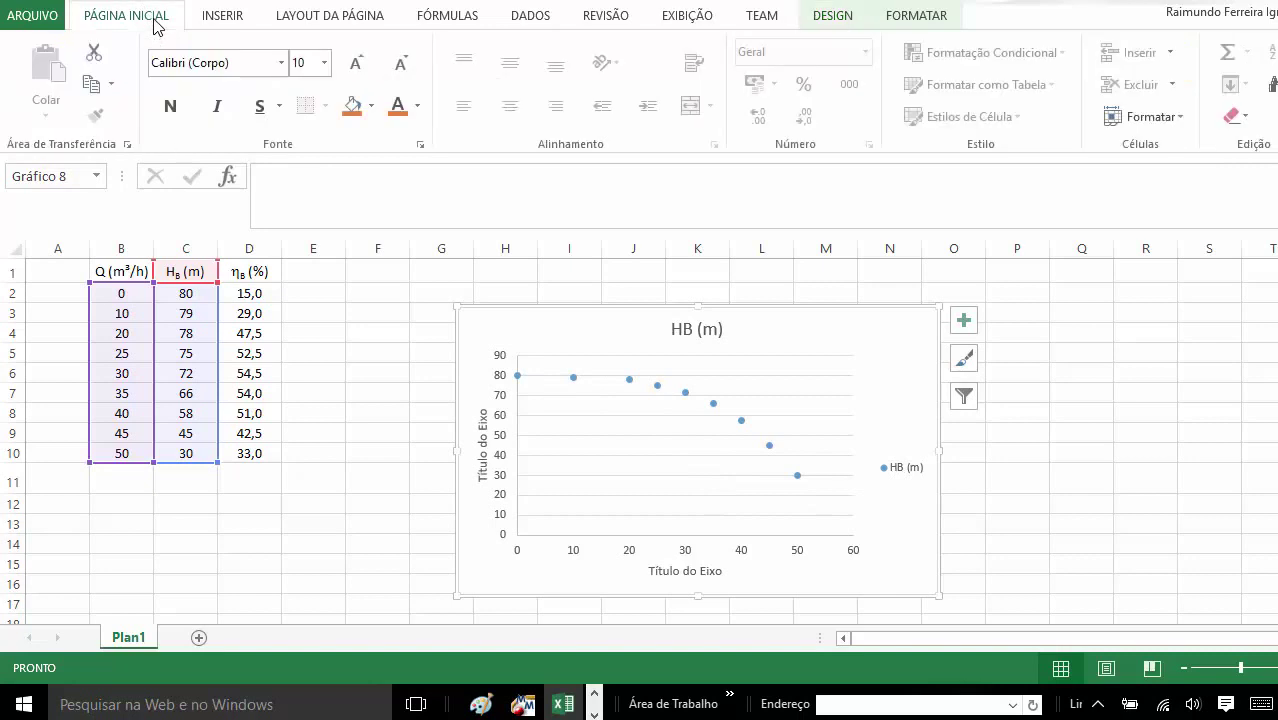
Set the chart text to size 14 and move the HB (m) legend to the bottom.
{"action": "left_click", "coordinate": [326, 63]}
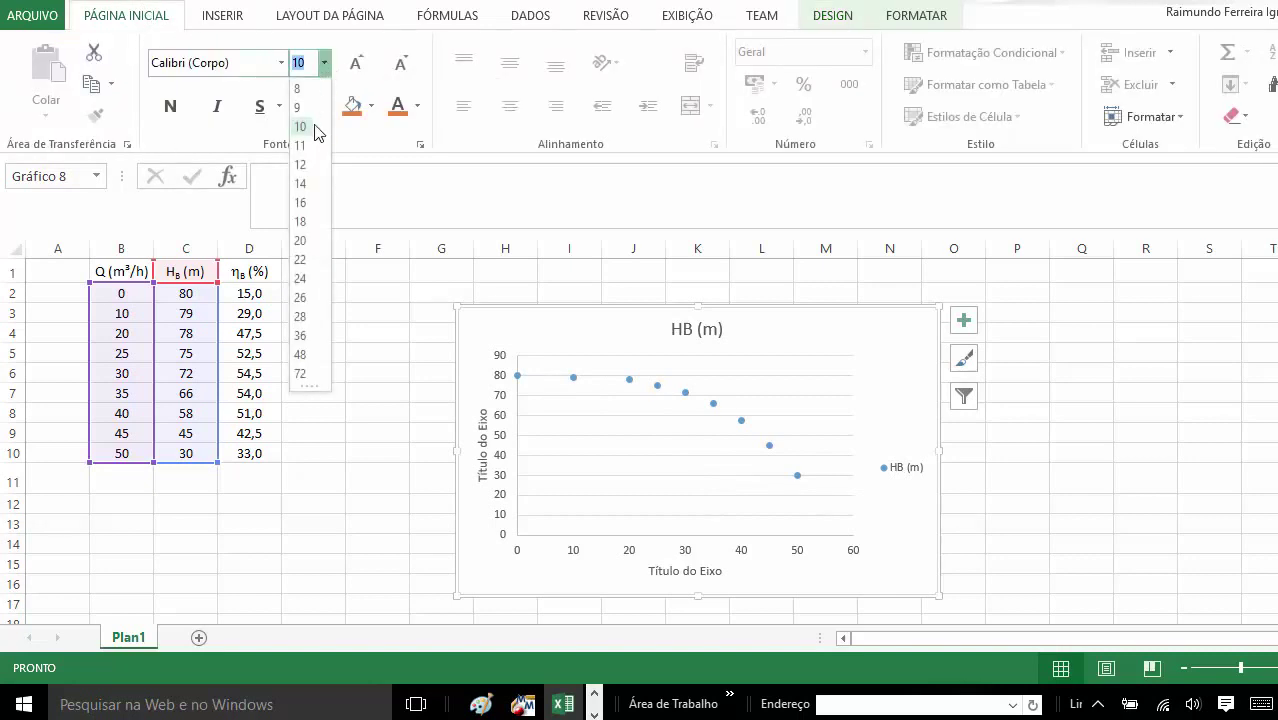
{"action": "left_click", "coordinate": [307, 207]}
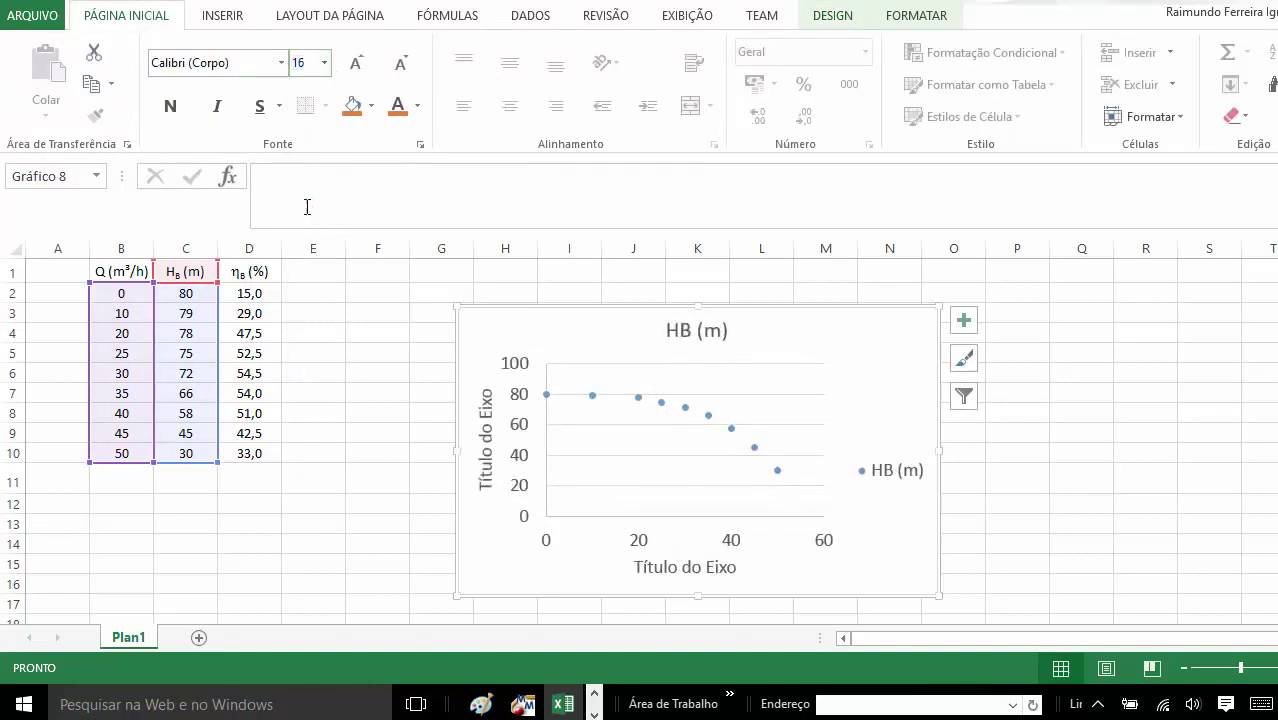
{"action": "left_click", "coordinate": [895, 474]}
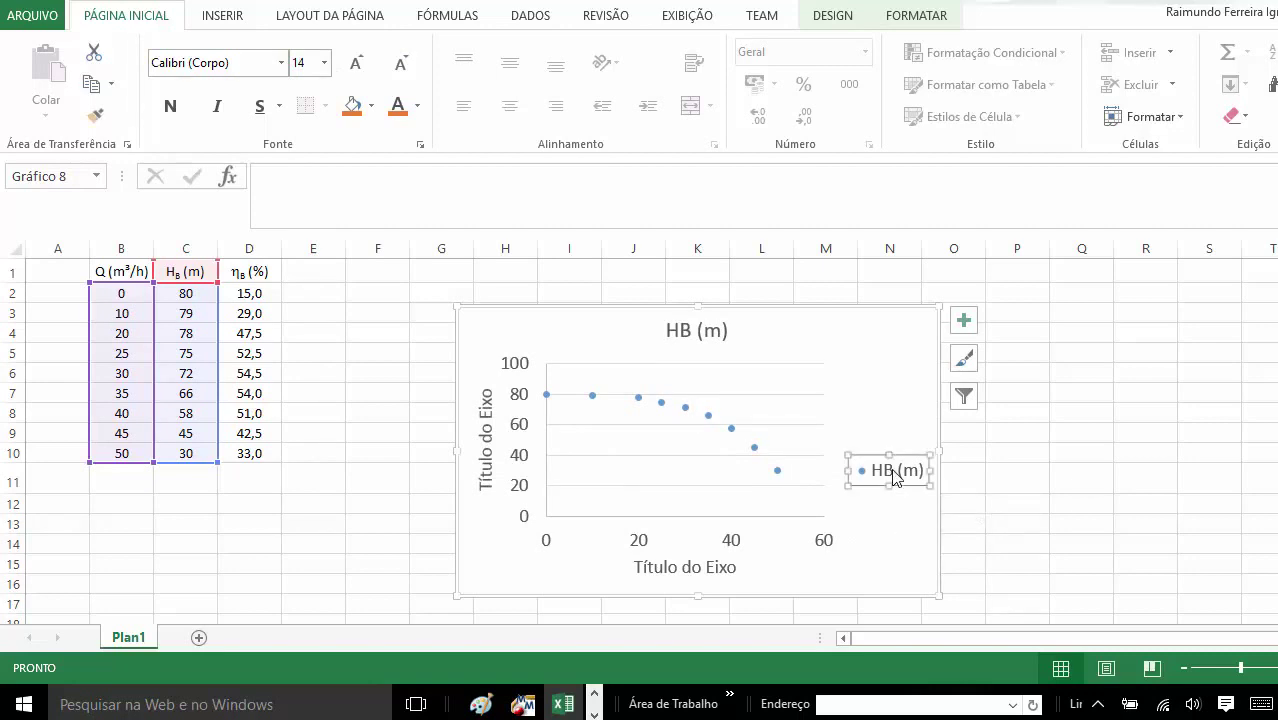
{"action": "right_click", "coordinate": [895, 474]}
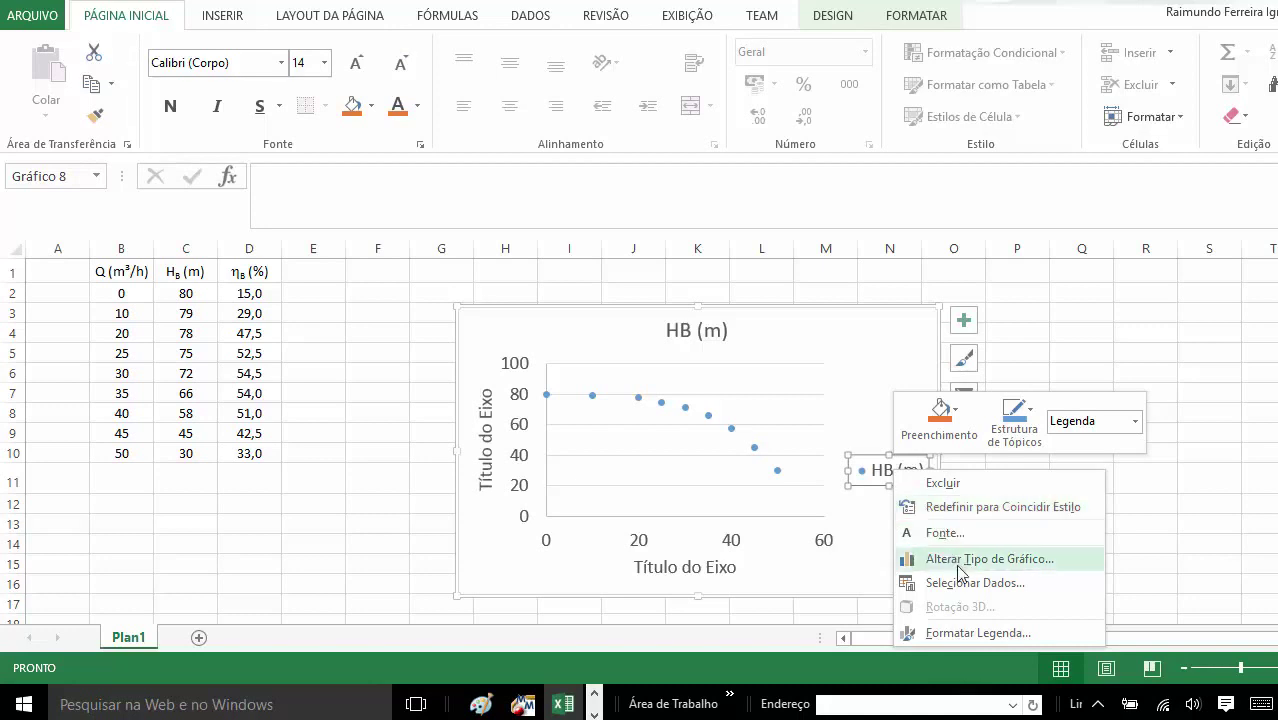
{"action": "left_click", "coordinate": [967, 632]}
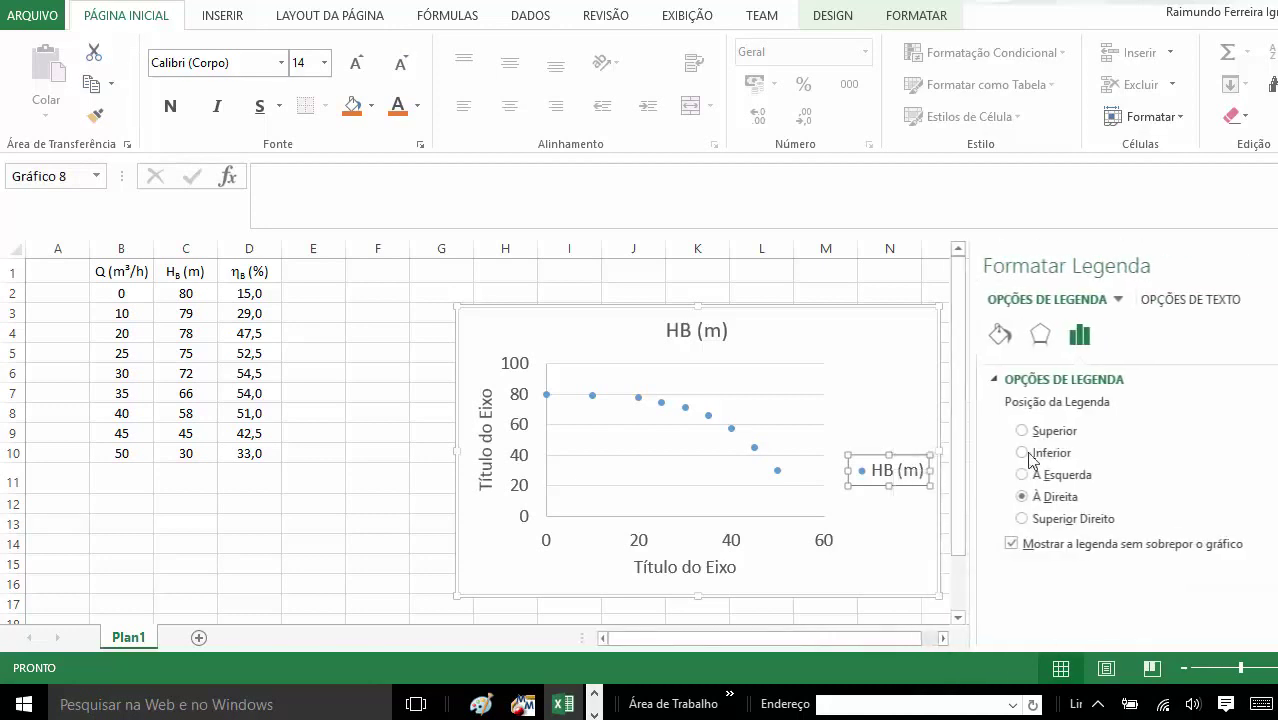
{"action": "left_click", "coordinate": [1024, 454]}
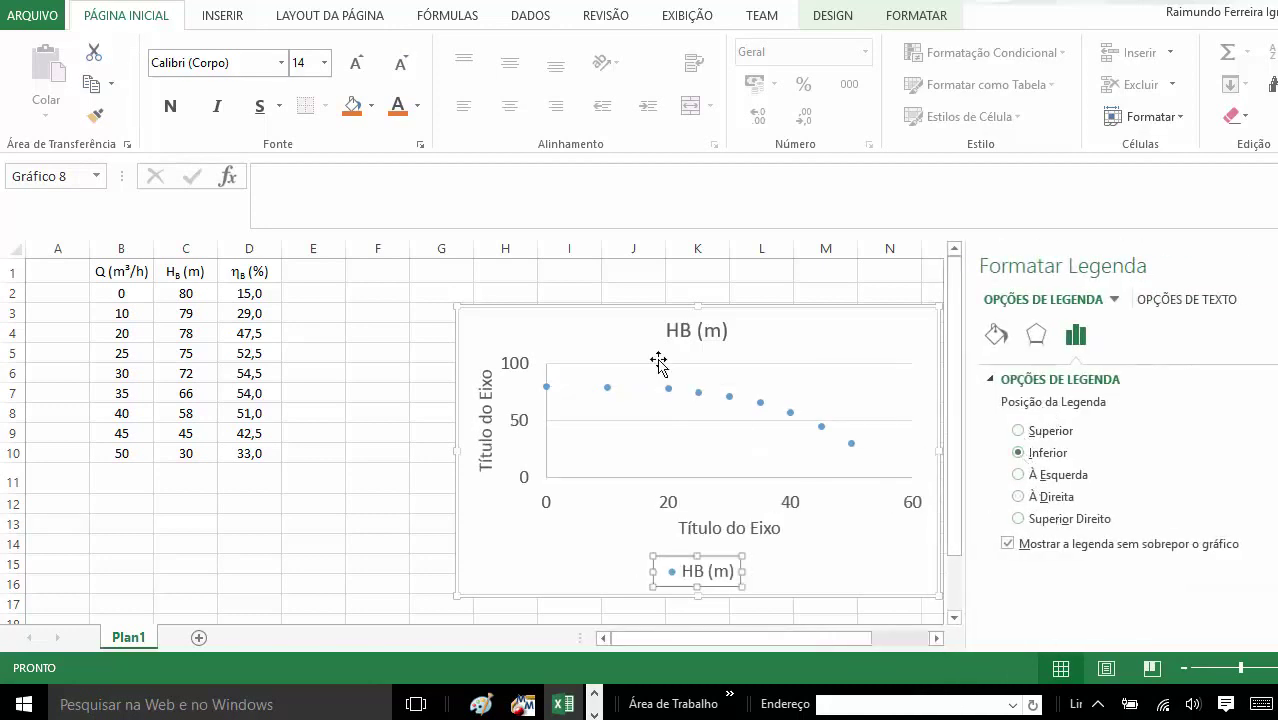
{"action": "left_click", "coordinate": [692, 342]}
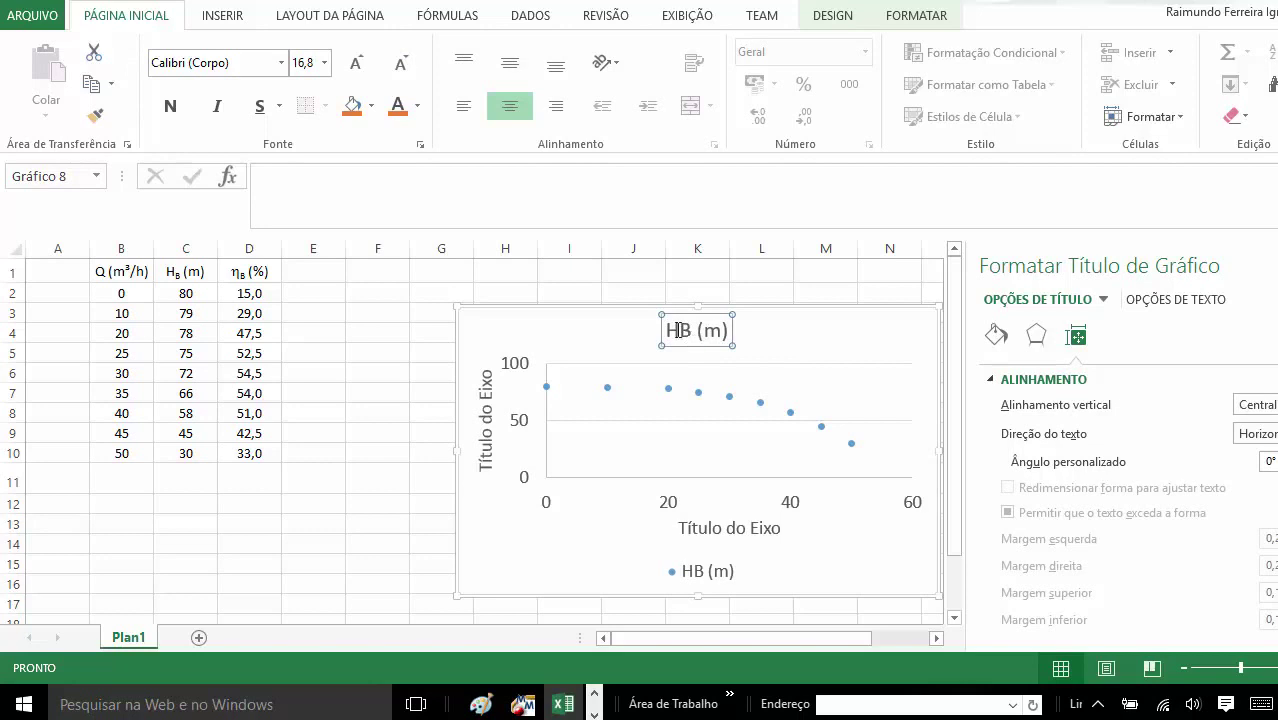
Change the chart title to CCB.
{"action": "left_click", "coordinate": [441, 193]}
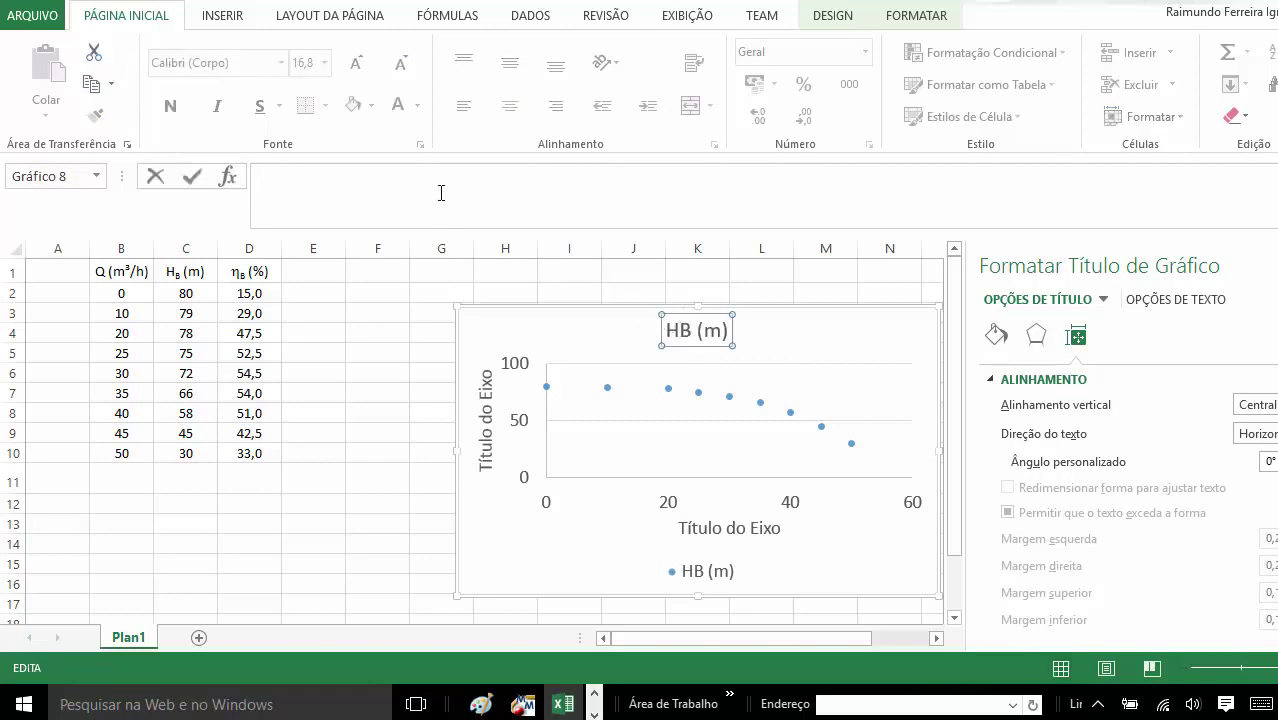
{"action": "type", "text": "CC"}
{"action": "type", "text": "B"}
{"action": "key", "text": "Return"}
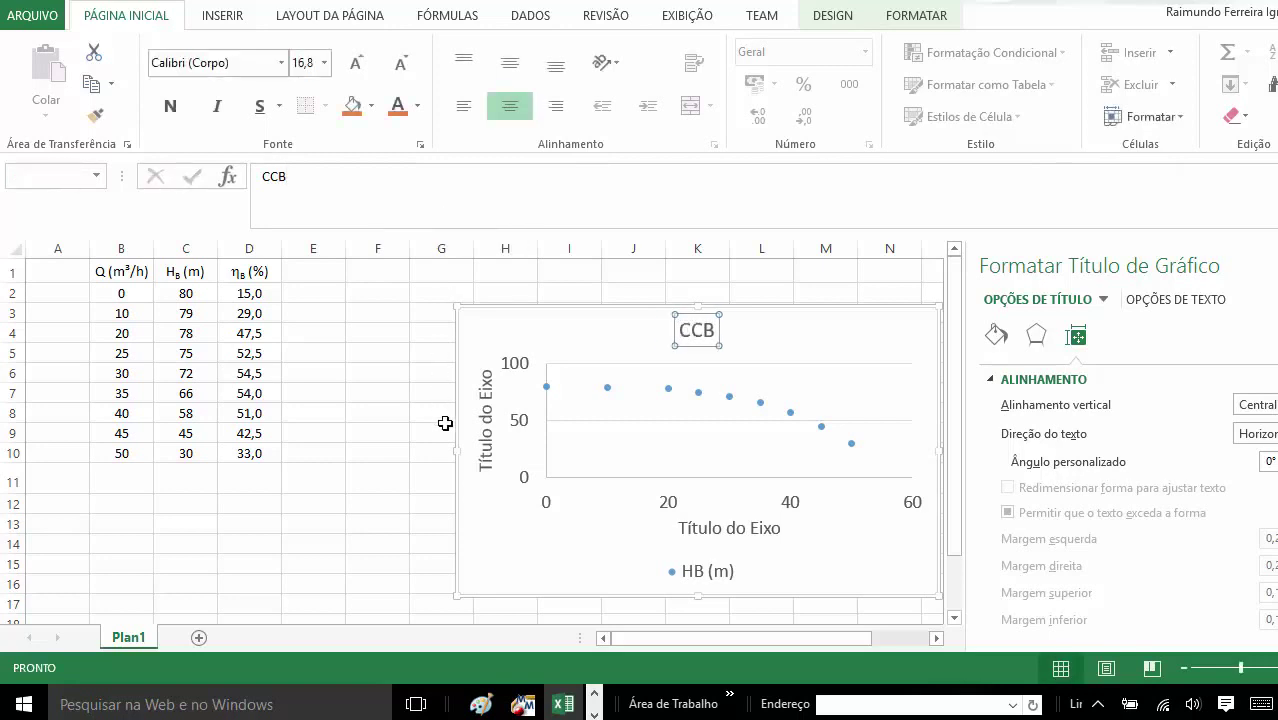
Enter 'HB (m) E hB (%)' as the vertical axis title.
{"action": "left_click", "coordinate": [486, 416]}
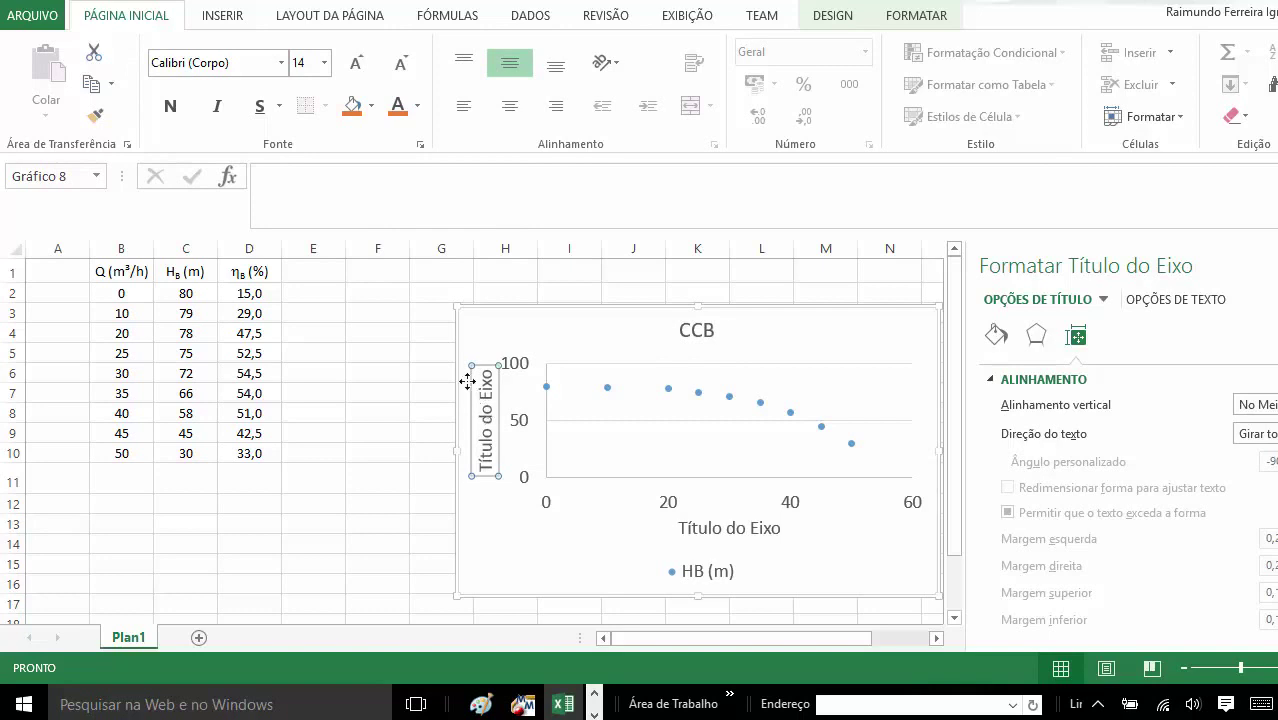
{"action": "left_click", "coordinate": [329, 181]}
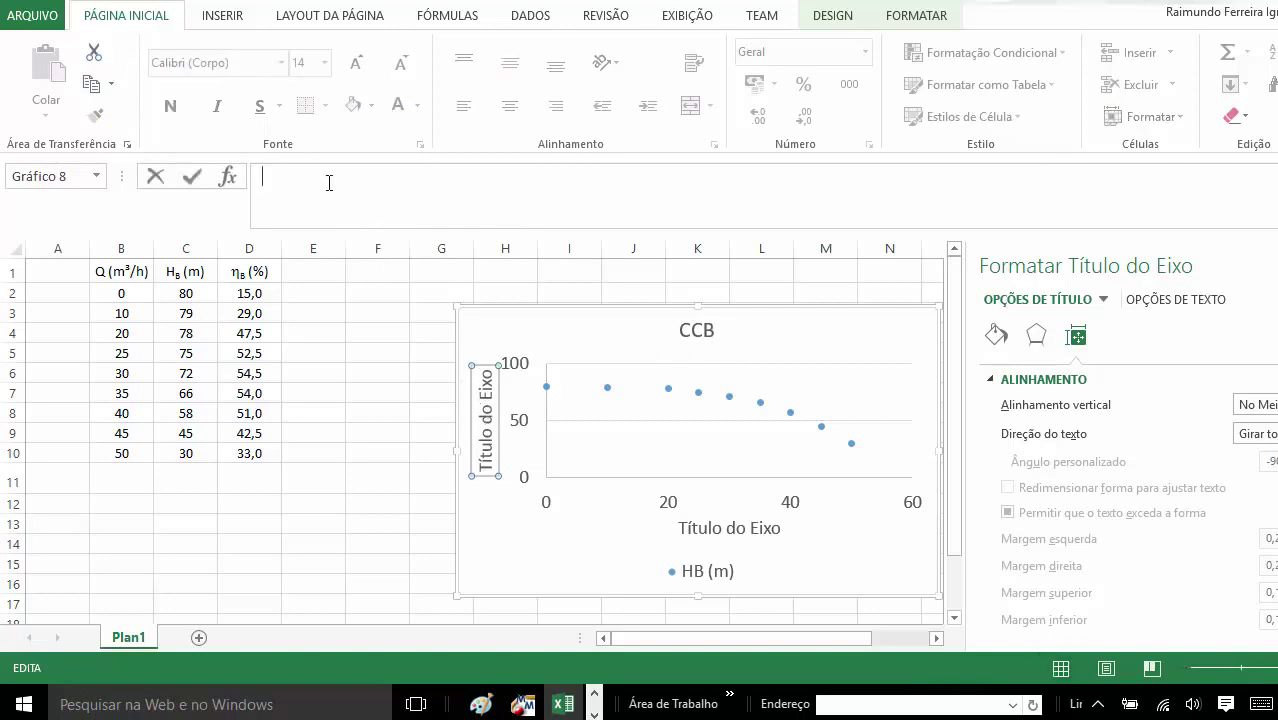
{"action": "type", "text": "H"}
{"action": "type", "text": "b"}
{"action": "key", "text": "BackSpace"}
{"action": "type", "text": "B ("}
{"action": "type", "text": "m) "}
{"action": "type", "text": "E "}
{"action": "type", "text": "hb"}
{"action": "key", "text": "BackSpace"}
{"action": "type", "text": "B"}
{"action": "key", "text": "BackSpace"}
{"action": "key", "text": "BackSpace"}
{"action": "type", "text": "Hb"}
{"action": "type", "text": "%"}
{"action": "key", "text": "Return"}
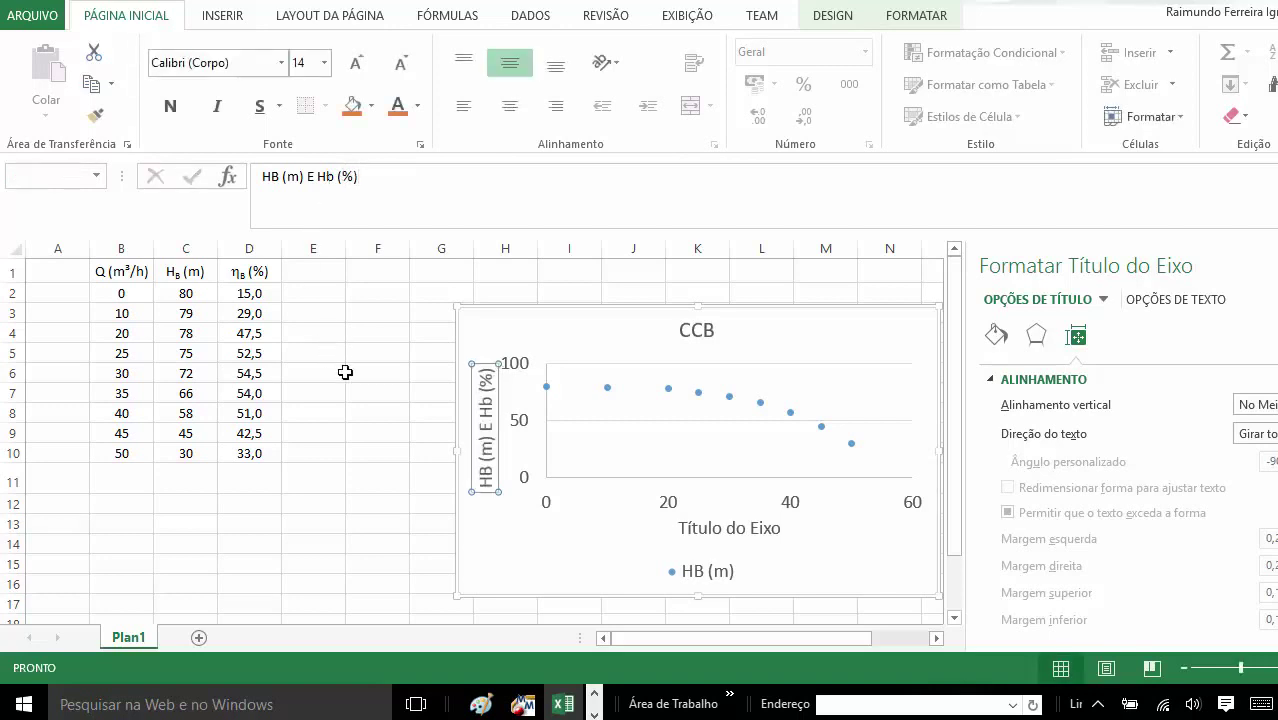
Turn the h in the axis title into a Greek η with the Symbol font.
{"action": "double_click", "coordinate": [487, 413]}
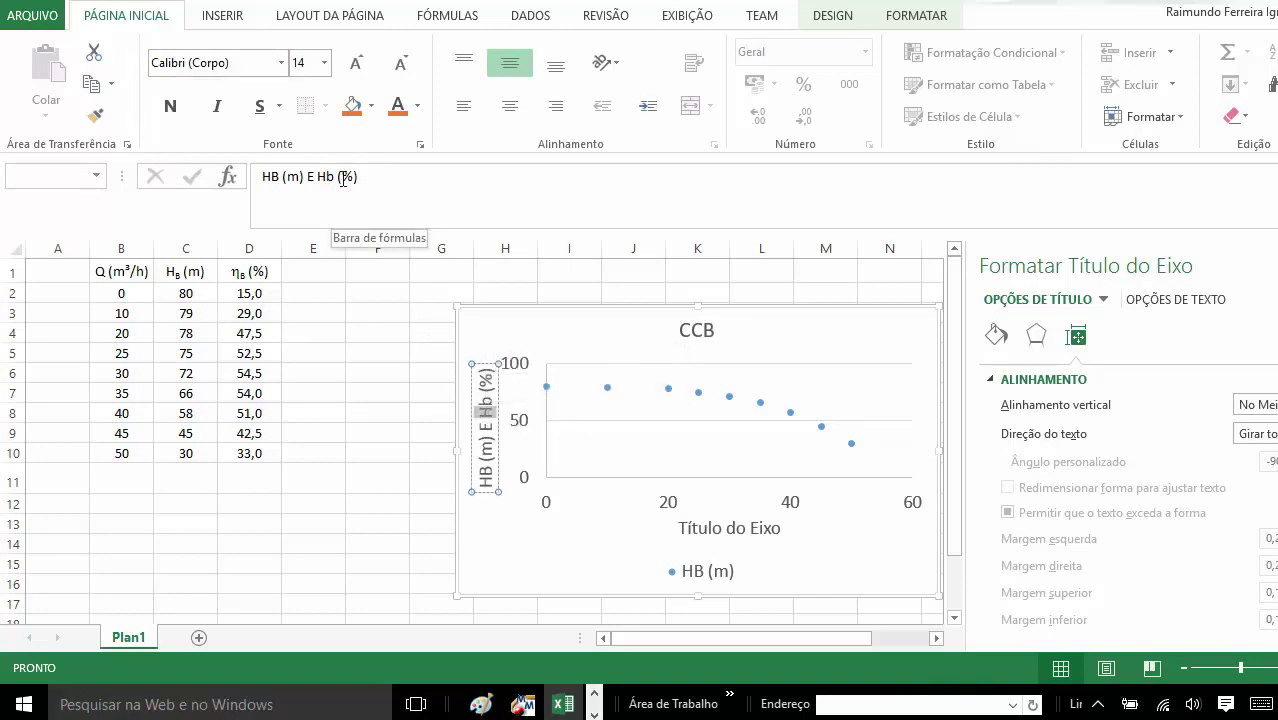
{"action": "type", "text": "h"}
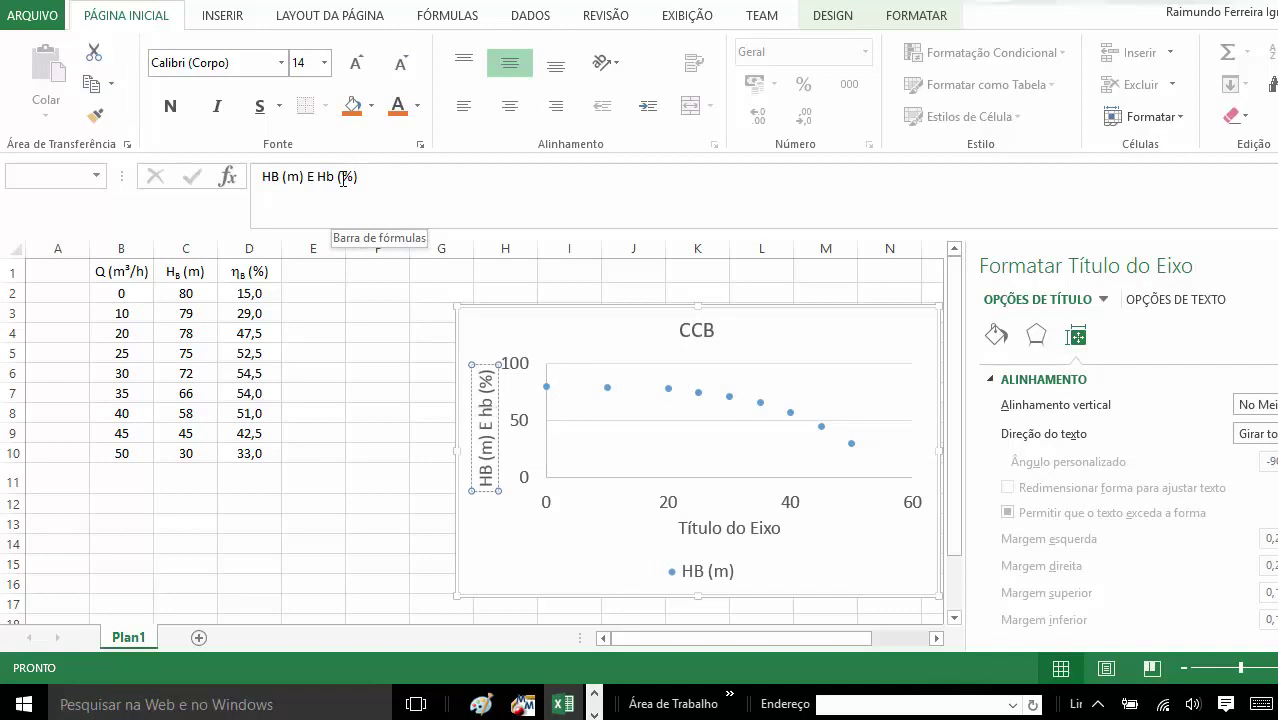
{"action": "key", "text": "shift+Left"}
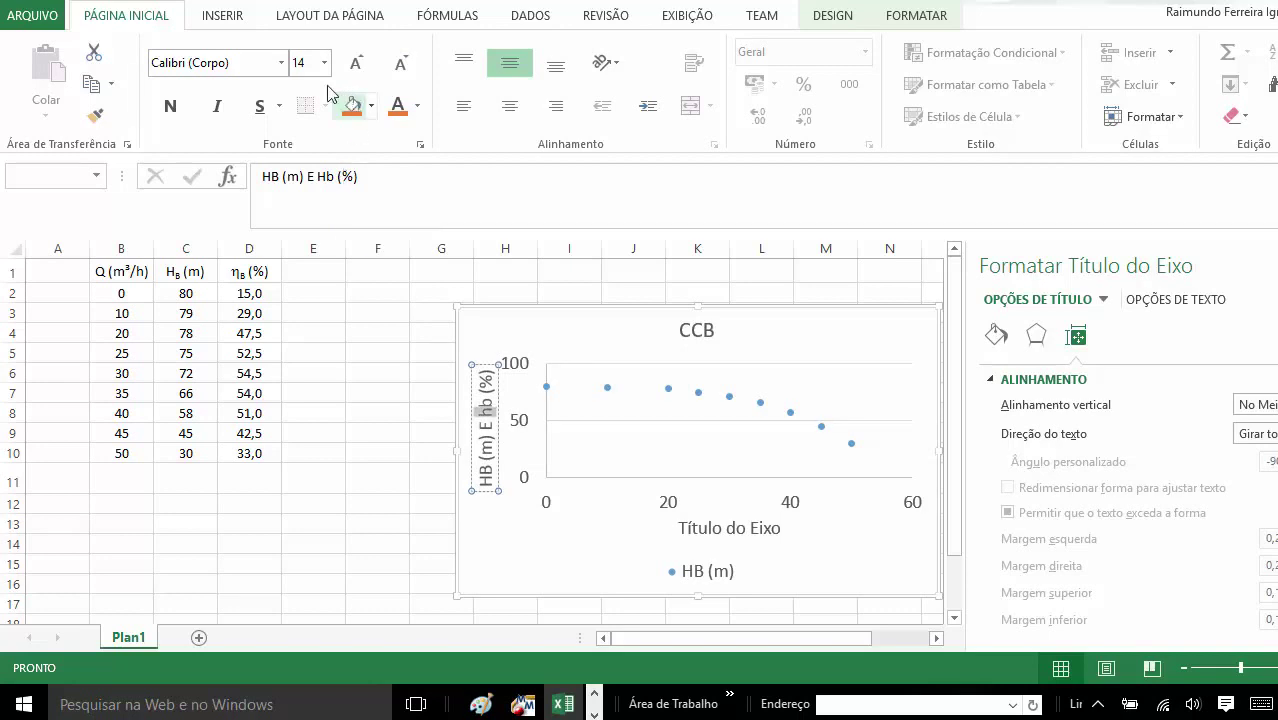
{"action": "left_click", "coordinate": [281, 62]}
{"action": "left_click", "coordinate": [194, 187]}
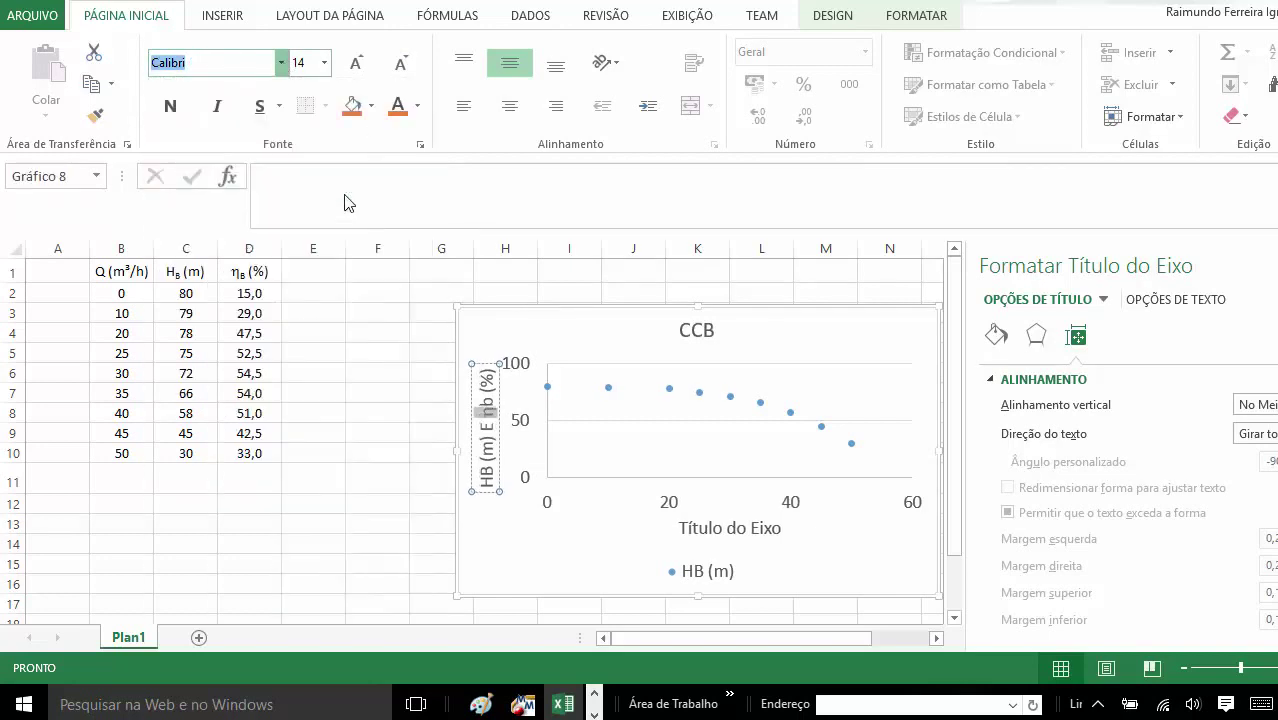
{"action": "type", "text": "Symbol"}
{"action": "left_click", "coordinate": [500, 408]}
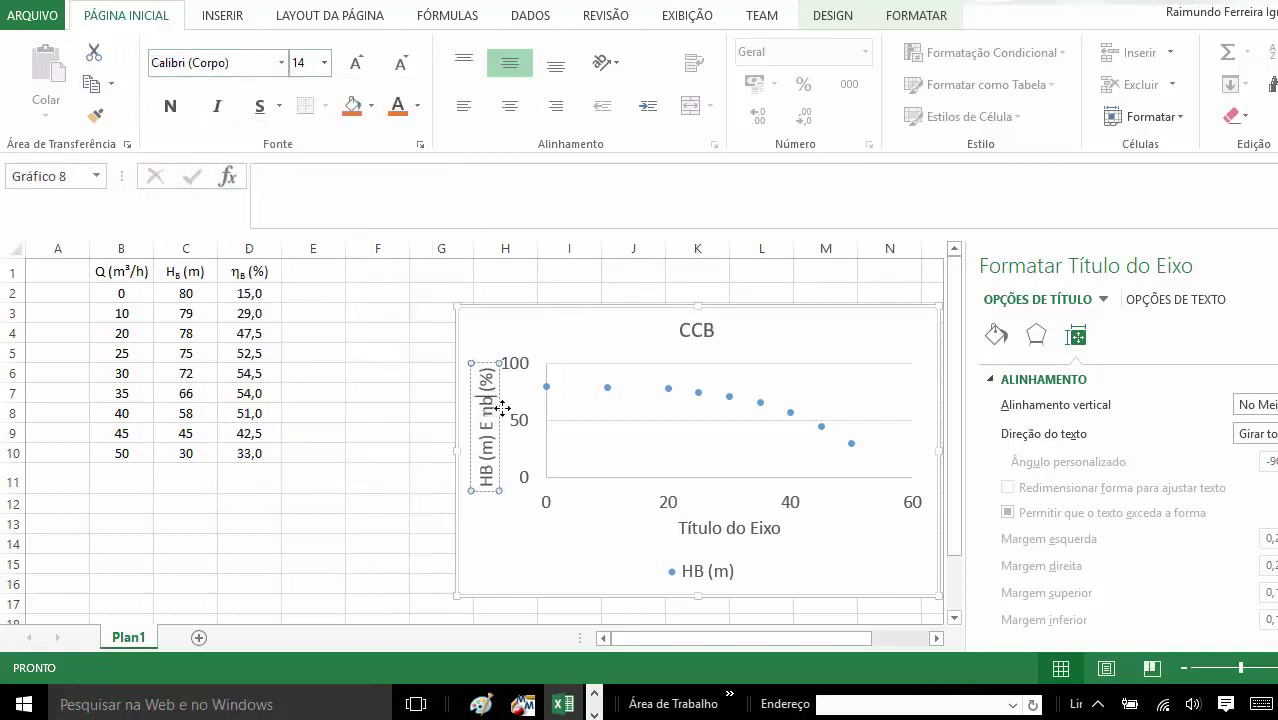
{"action": "double_click", "coordinate": [503, 408]}
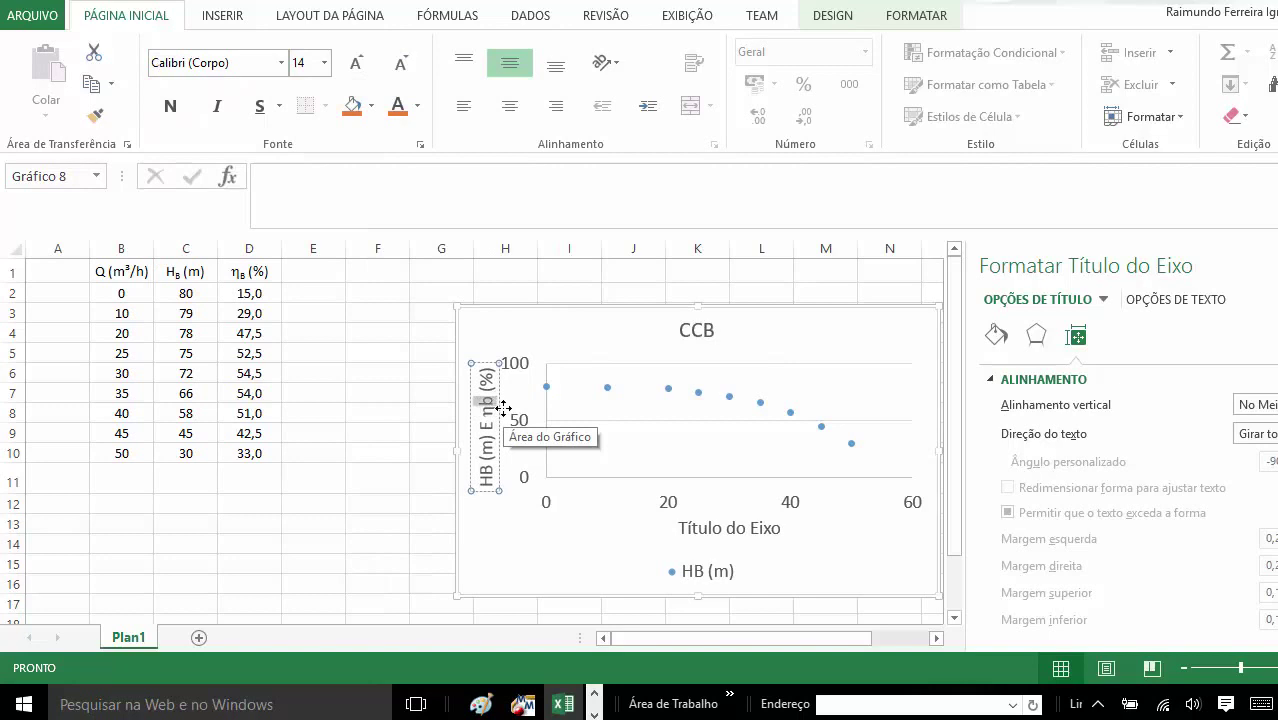
{"action": "type", "text": "B"}
{"action": "left_click_drag", "start_coordinate": [503, 408], "coordinate": [499, 398]}
Subscript the B after η and the B after H so the title reads HB (m) E ηB (%).
{"action": "left_click", "coordinate": [420, 146]}
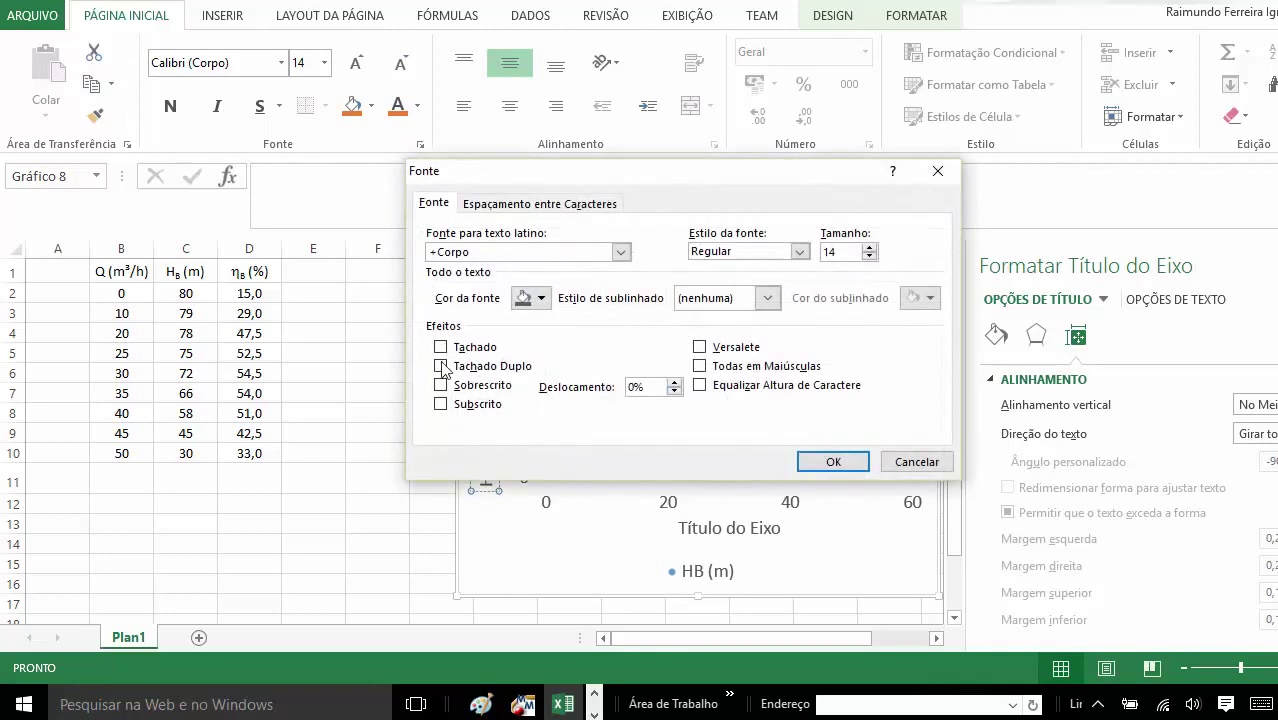
{"action": "left_click", "coordinate": [440, 404]}
{"action": "left_click", "coordinate": [830, 461]}
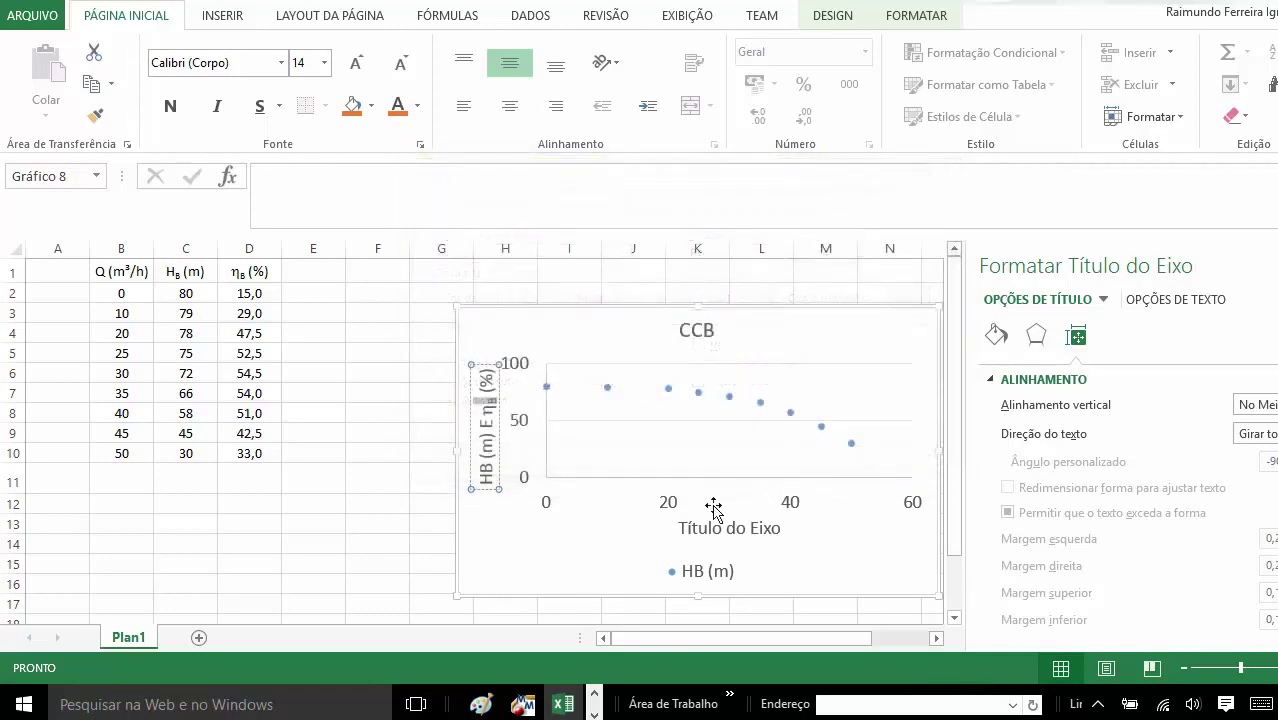
{"action": "left_click", "coordinate": [485, 470]}
{"action": "double_click", "coordinate": [485, 468]}
{"action": "left_click", "coordinate": [420, 144]}
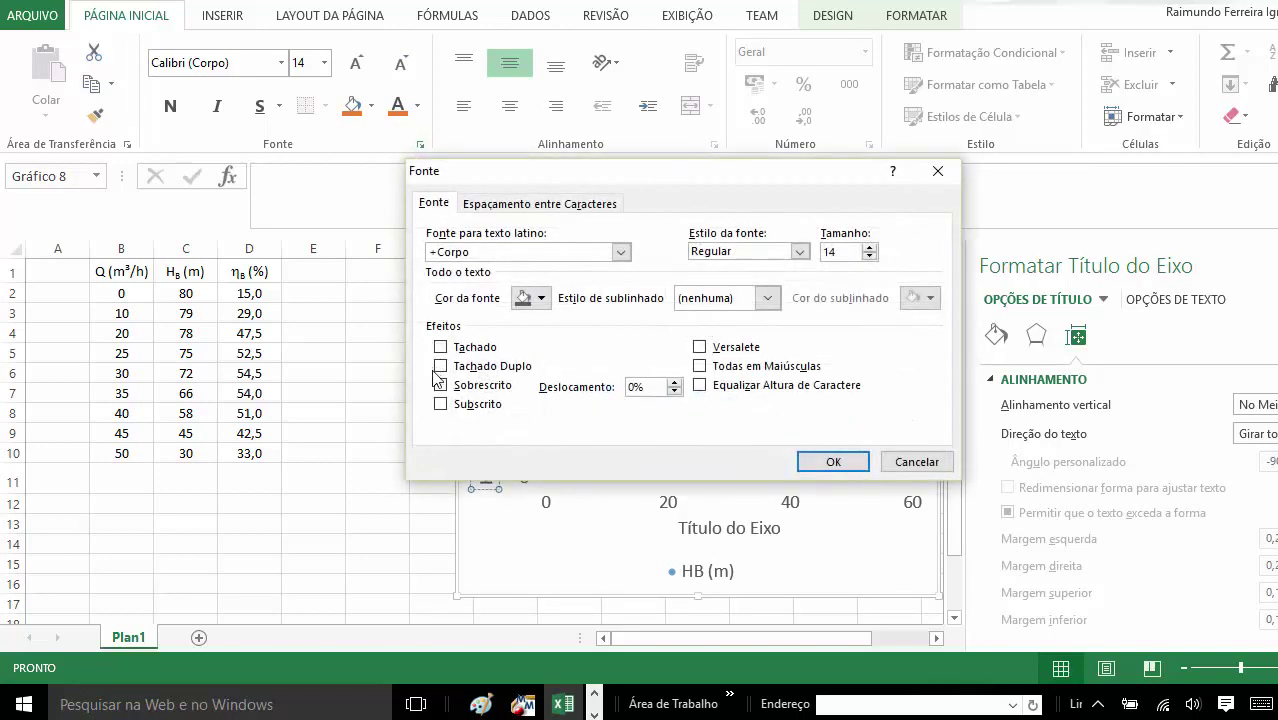
{"action": "left_click", "coordinate": [441, 403]}
{"action": "left_click", "coordinate": [812, 464]}
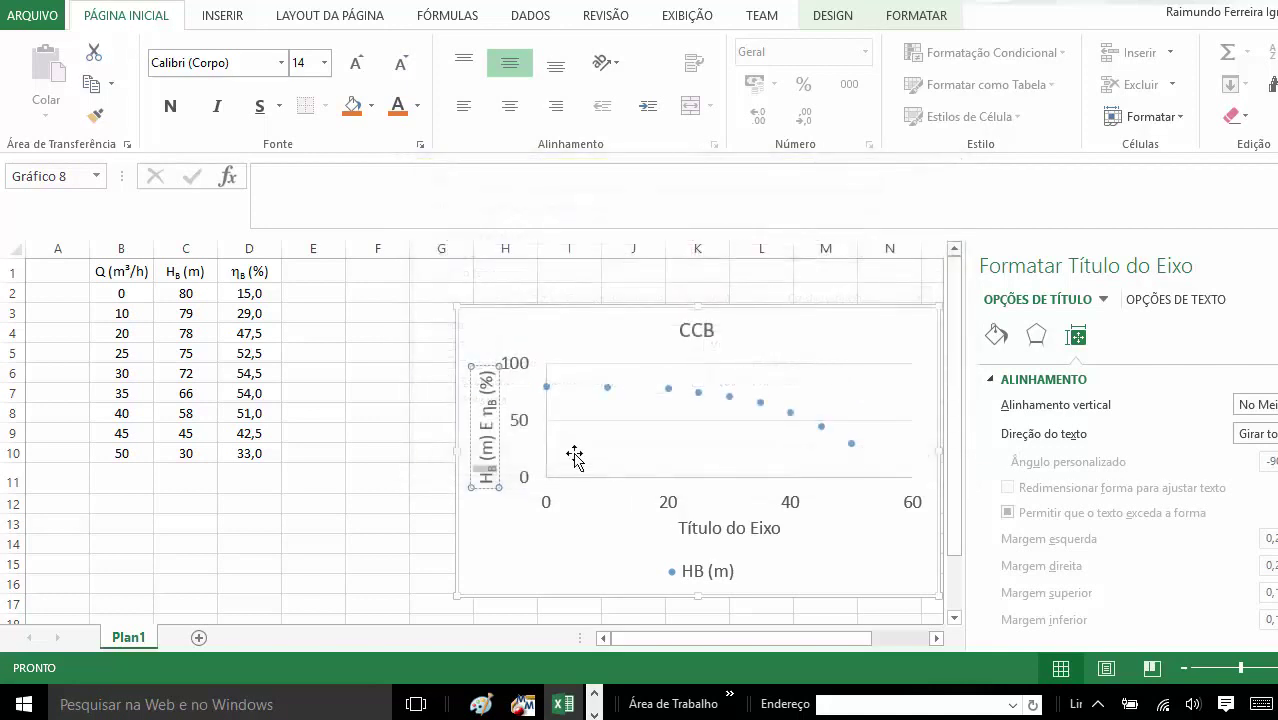
{"action": "left_click", "coordinate": [519, 428]}
Set the vertical axis major and minor tick marks to Interno.
{"action": "right_click", "coordinate": [519, 428]}
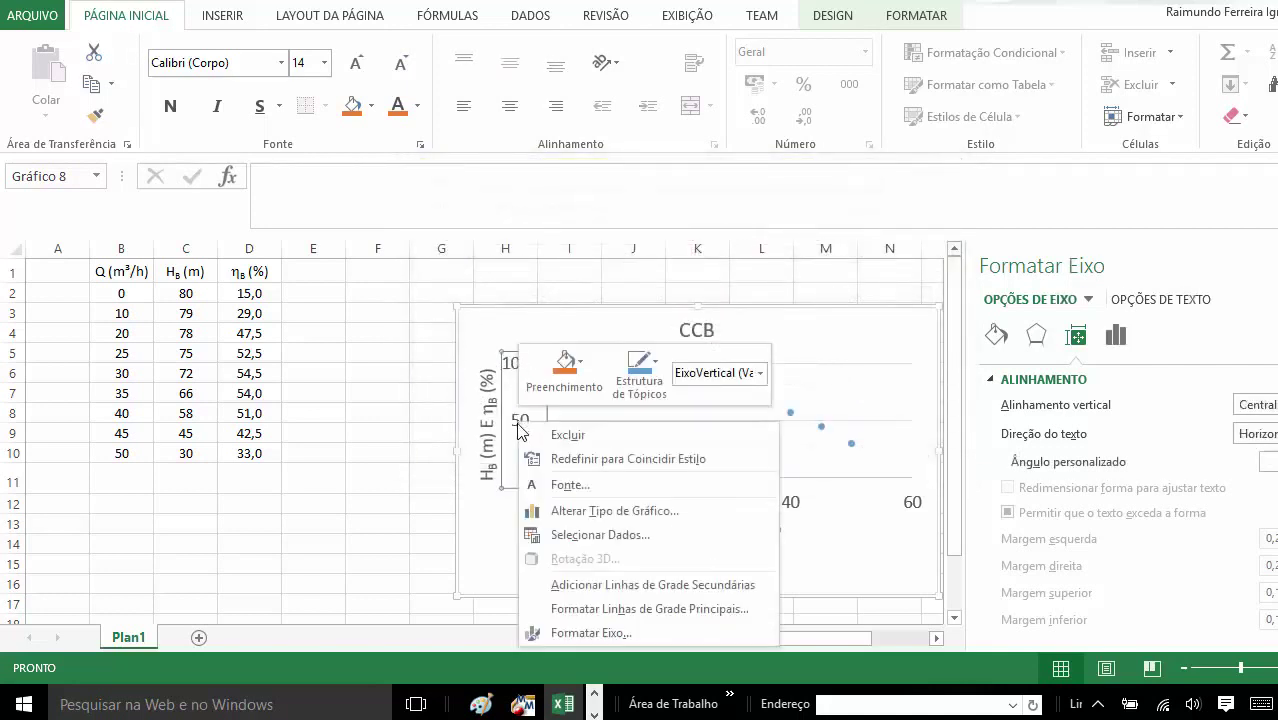
{"action": "left_click", "coordinate": [589, 633]}
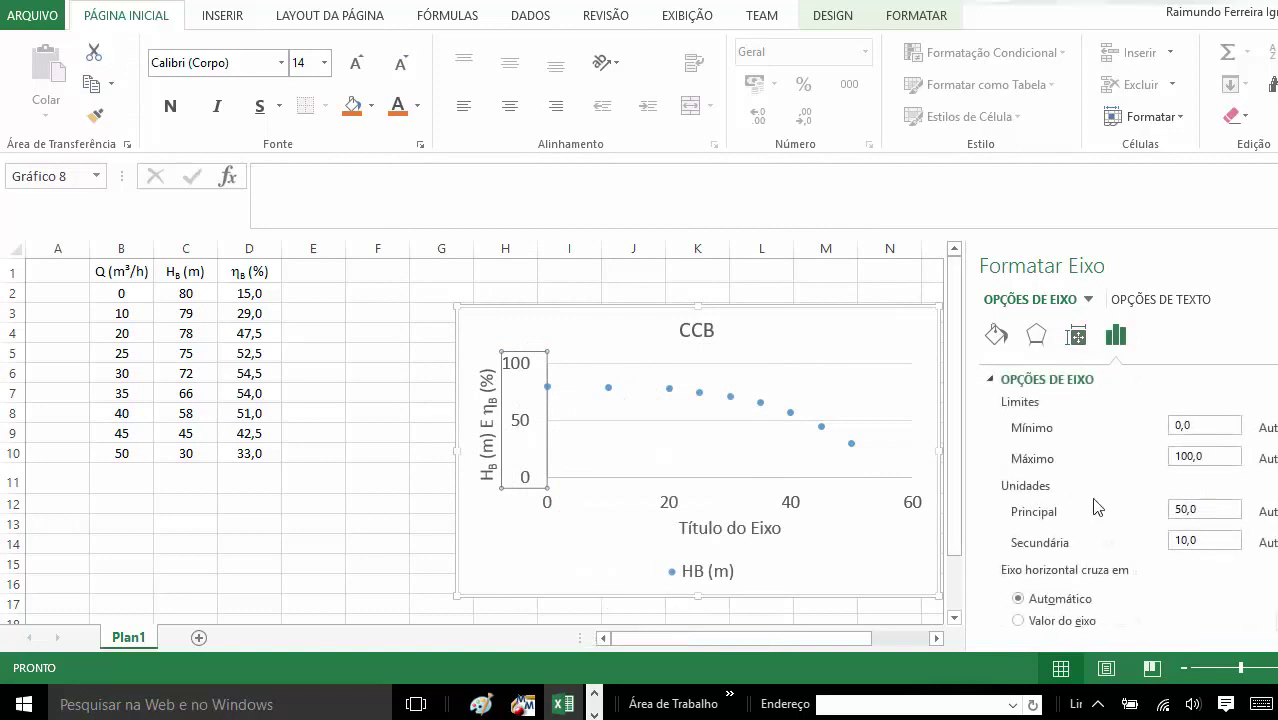
{"action": "scroll", "coordinate": [1127, 500], "scroll_direction": "down", "scroll_amount": 3}
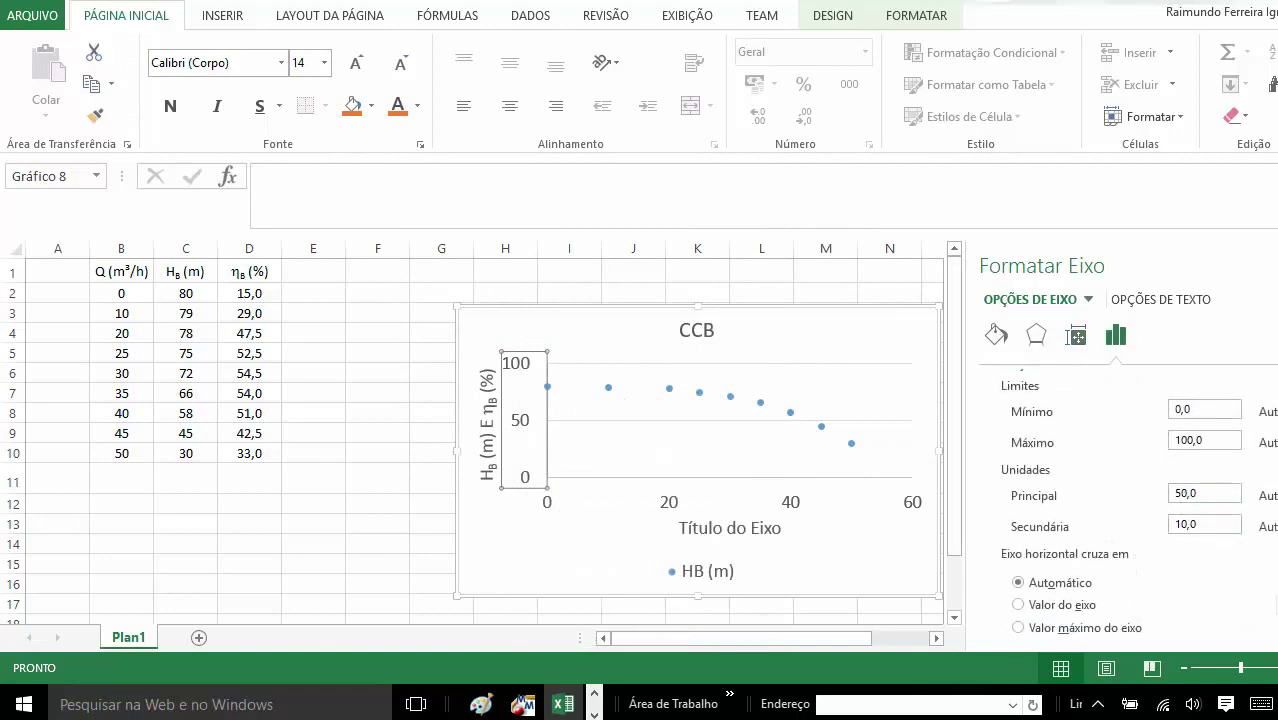
{"action": "left_click", "coordinate": [1083, 572]}
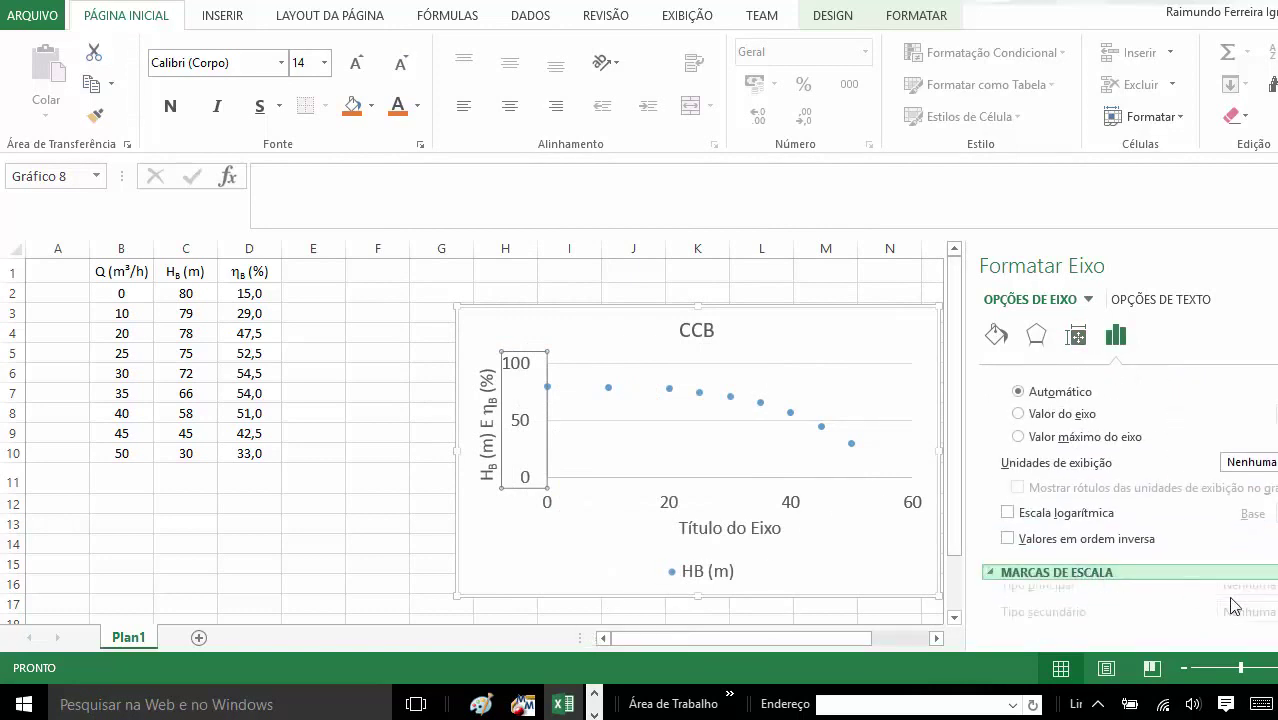
{"action": "left_click", "coordinate": [1248, 596]}
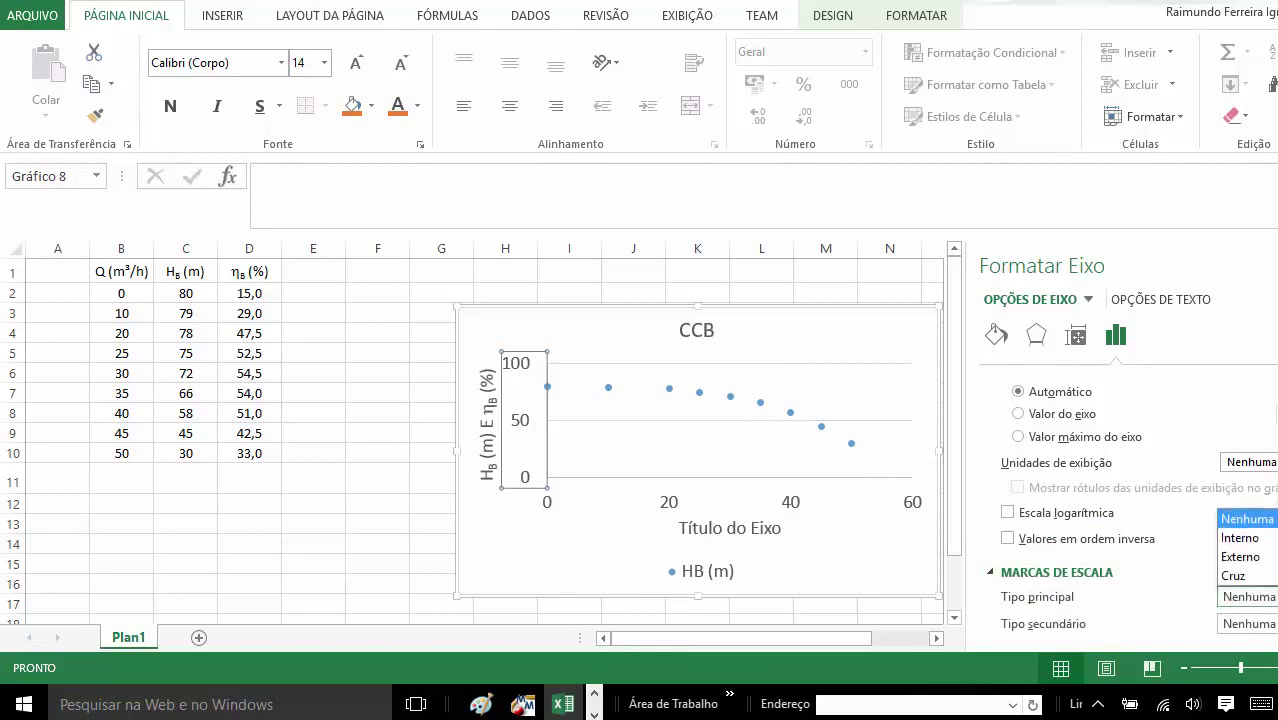
{"action": "left_click", "coordinate": [1245, 537]}
{"action": "left_click", "coordinate": [1248, 623]}
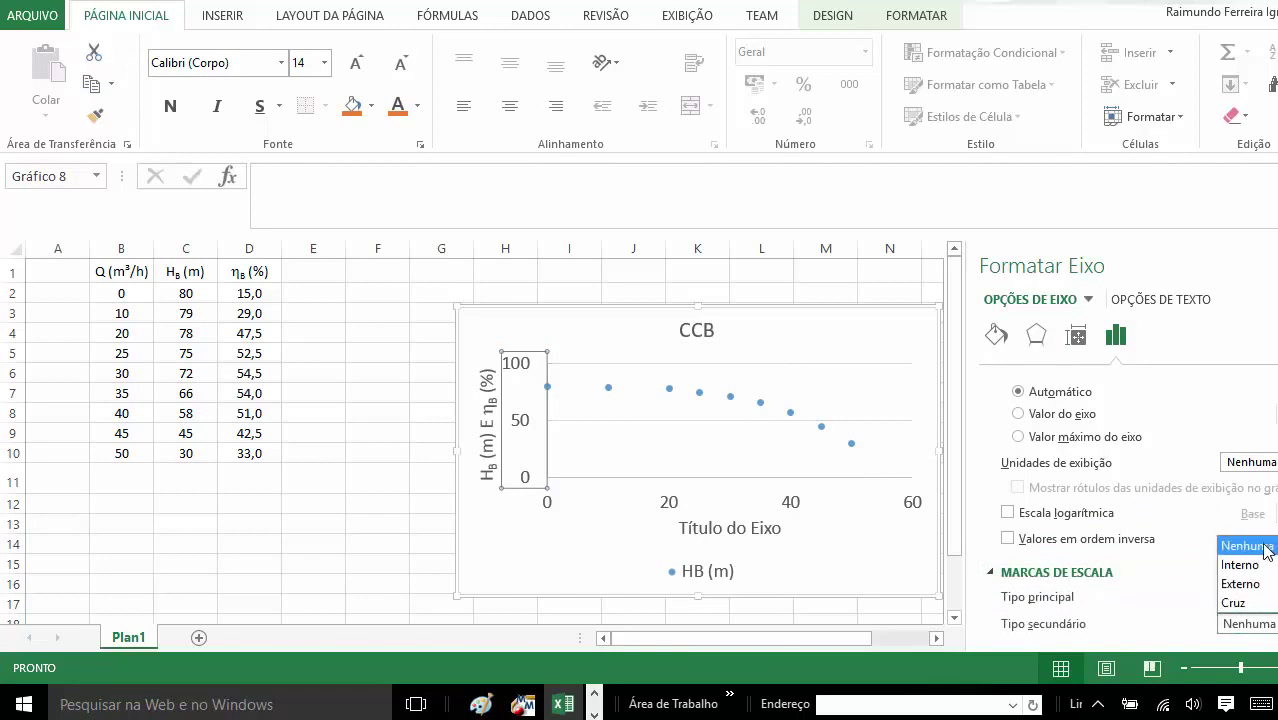
{"action": "left_click", "coordinate": [1245, 564]}
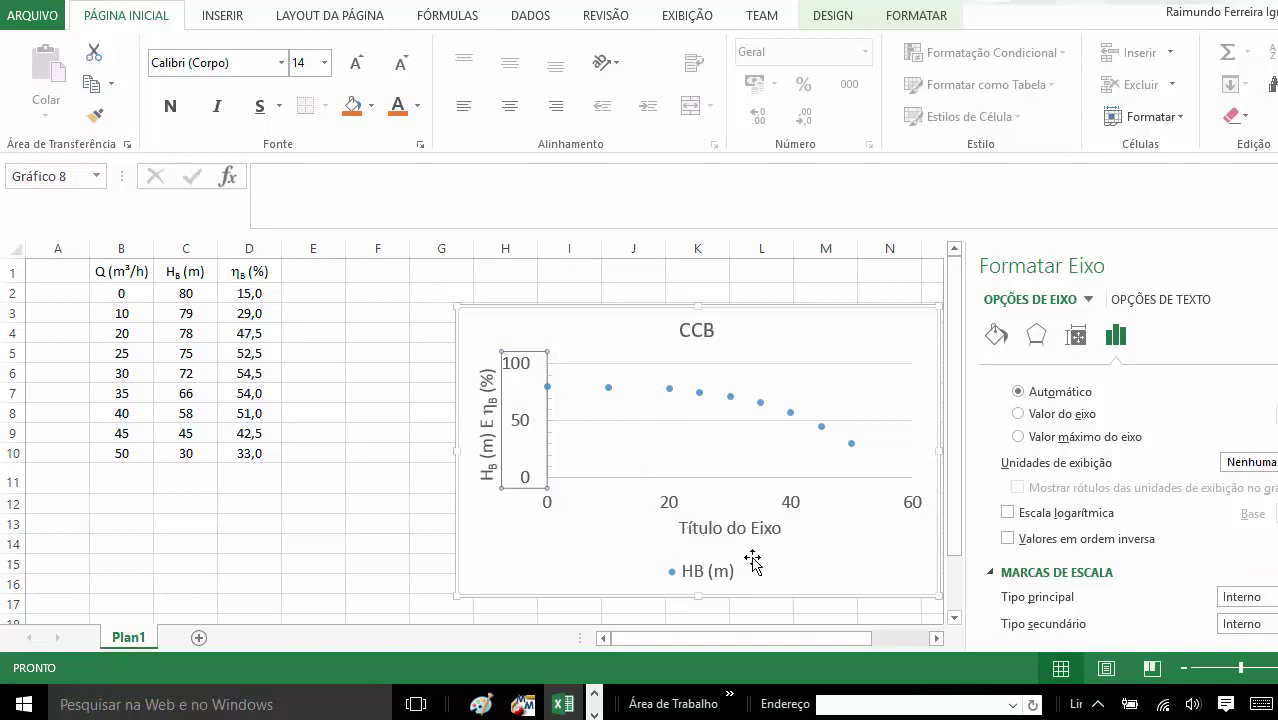
Set the horizontal axis major and minor tick marks to Interno.
{"action": "left_click", "coordinate": [669, 505]}
{"action": "right_click", "coordinate": [669, 505]}
{"action": "left_click", "coordinate": [720, 485]}
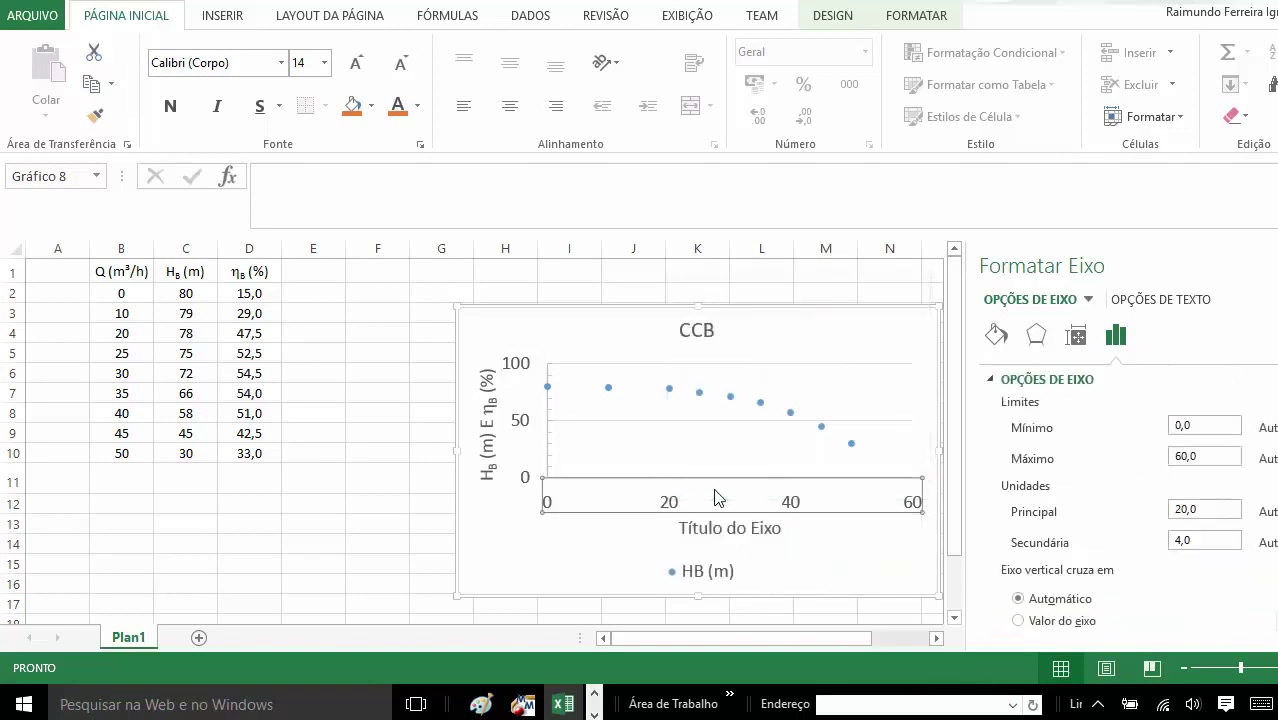
{"action": "scroll", "coordinate": [1120, 500], "scroll_direction": "down", "scroll_amount": 5}
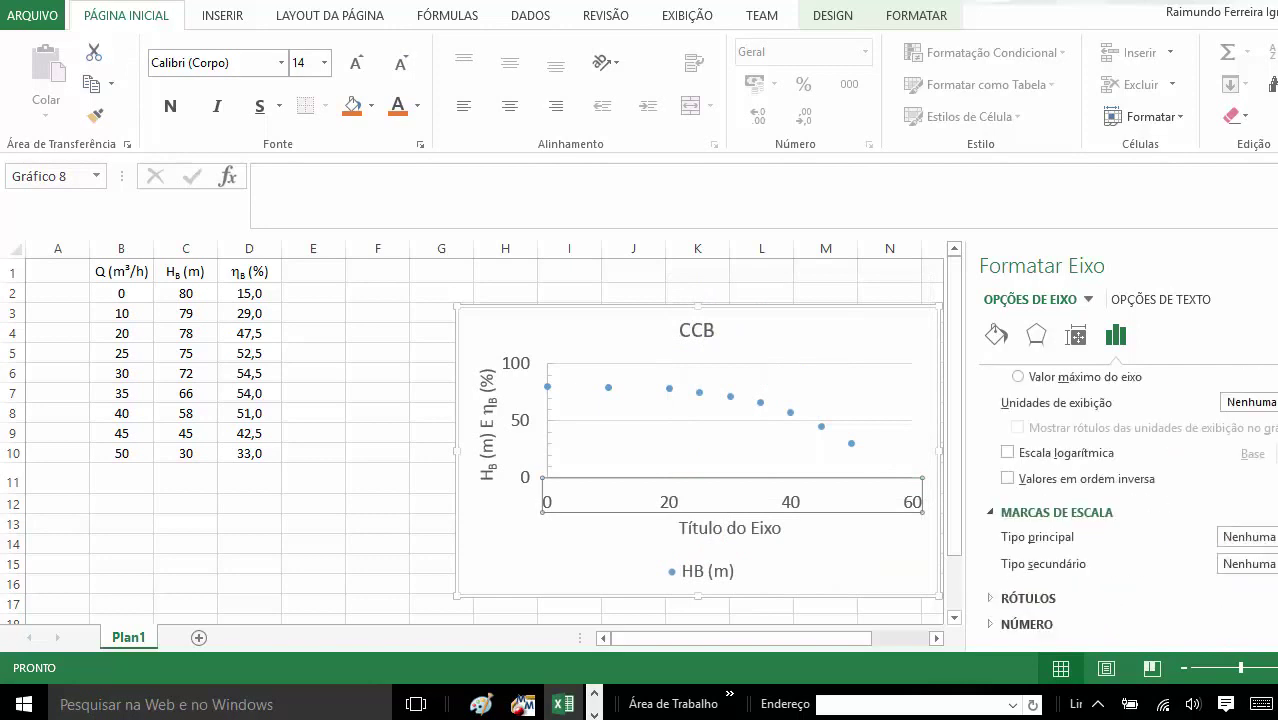
{"action": "left_click", "coordinate": [1245, 537]}
{"action": "left_click", "coordinate": [1240, 574]}
{"action": "left_click", "coordinate": [1245, 564]}
{"action": "left_click", "coordinate": [1240, 600]}
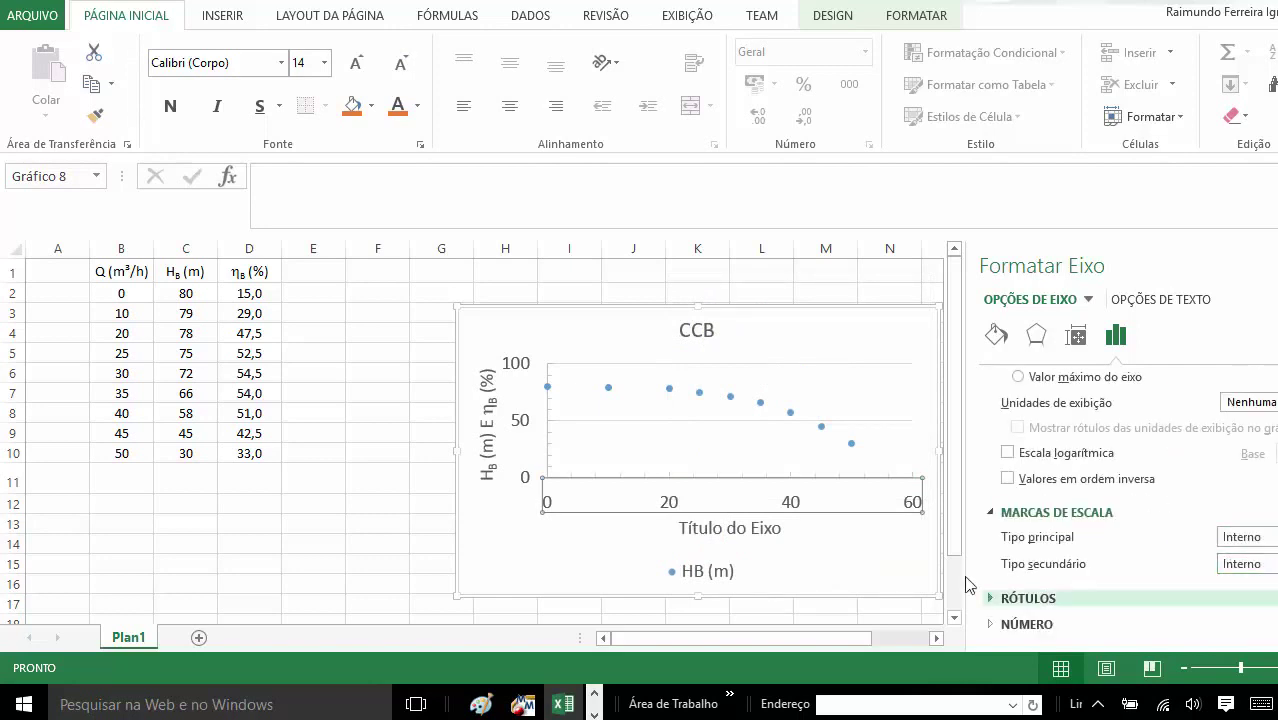
Rename the horizontal axis title to Q(m³/h) and shift the chart slightly left.
{"action": "left_click", "coordinate": [700, 527]}
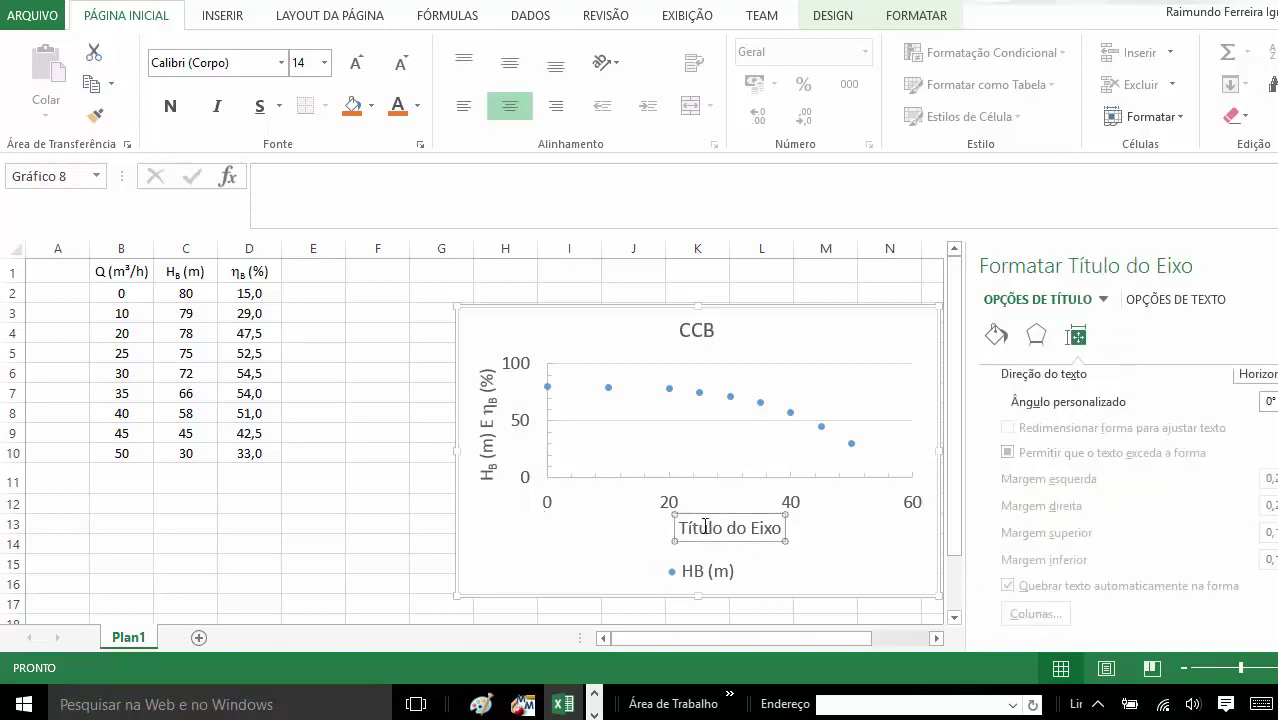
{"action": "left_click", "coordinate": [321, 172]}
{"action": "type", "text": "Q(m³/h)"}
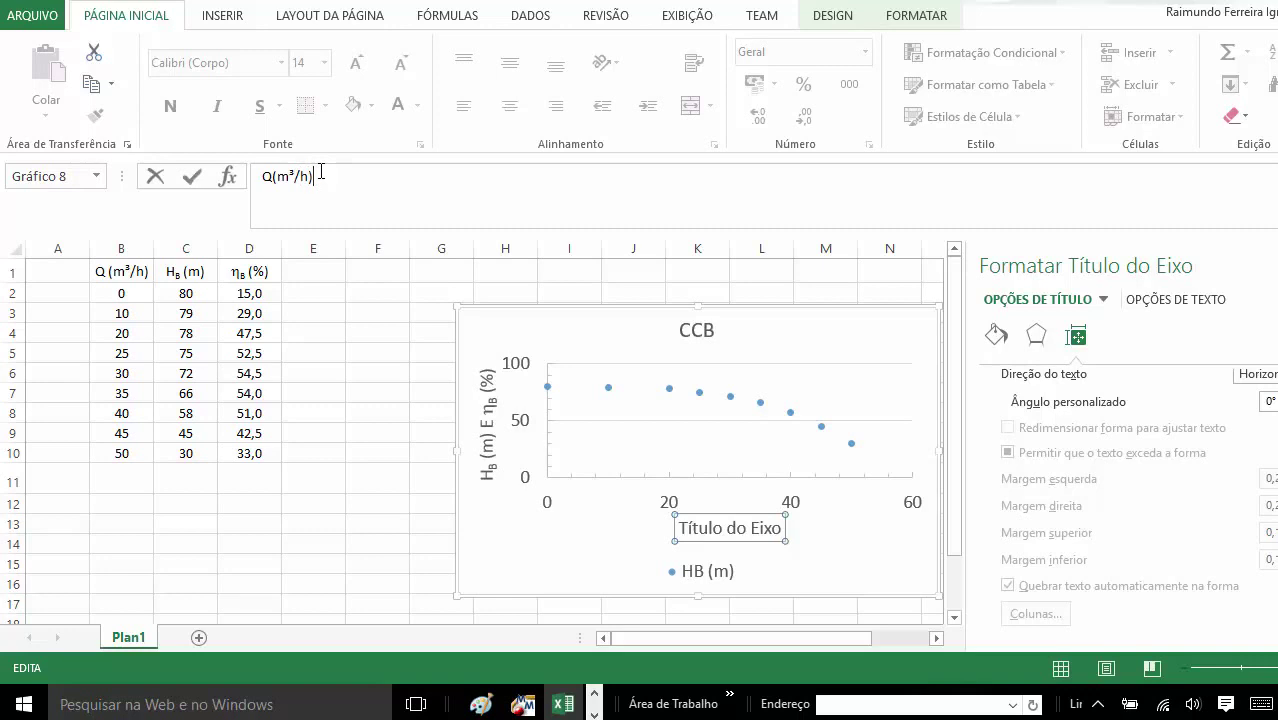
{"action": "key", "text": "Return"}
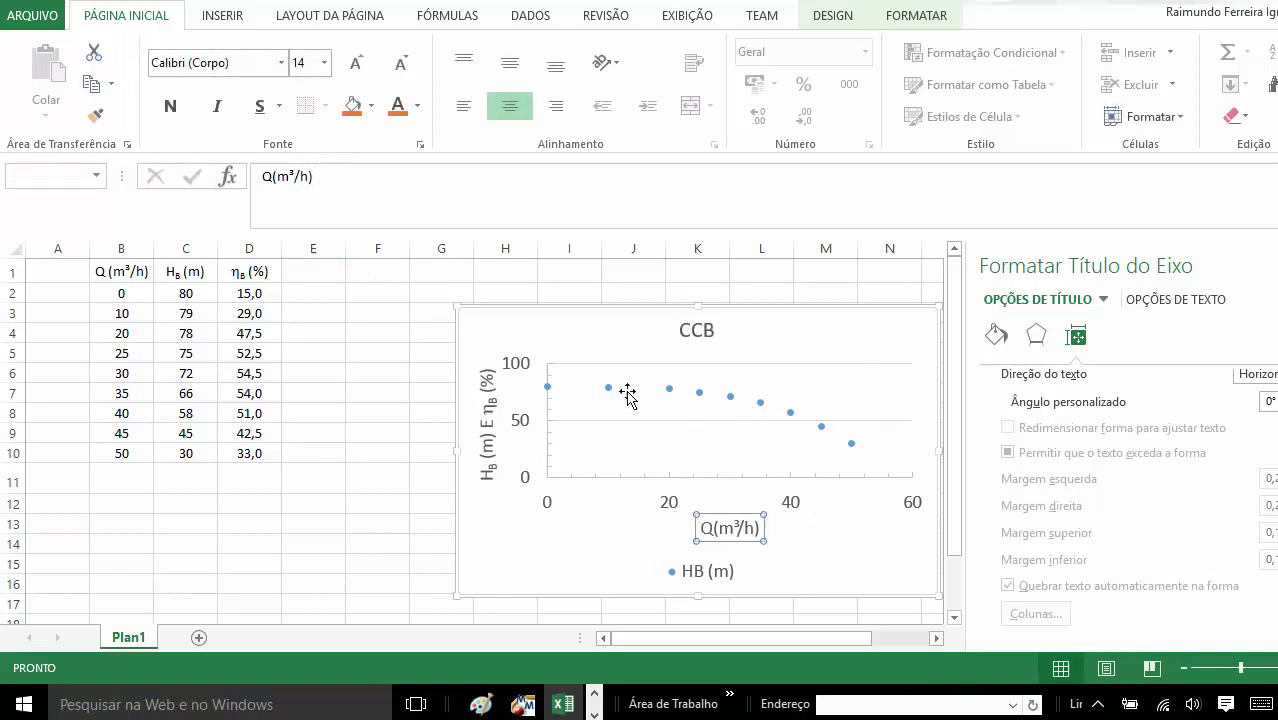
{"action": "left_click_drag", "start_coordinate": [508, 330], "coordinate": [414, 326]}
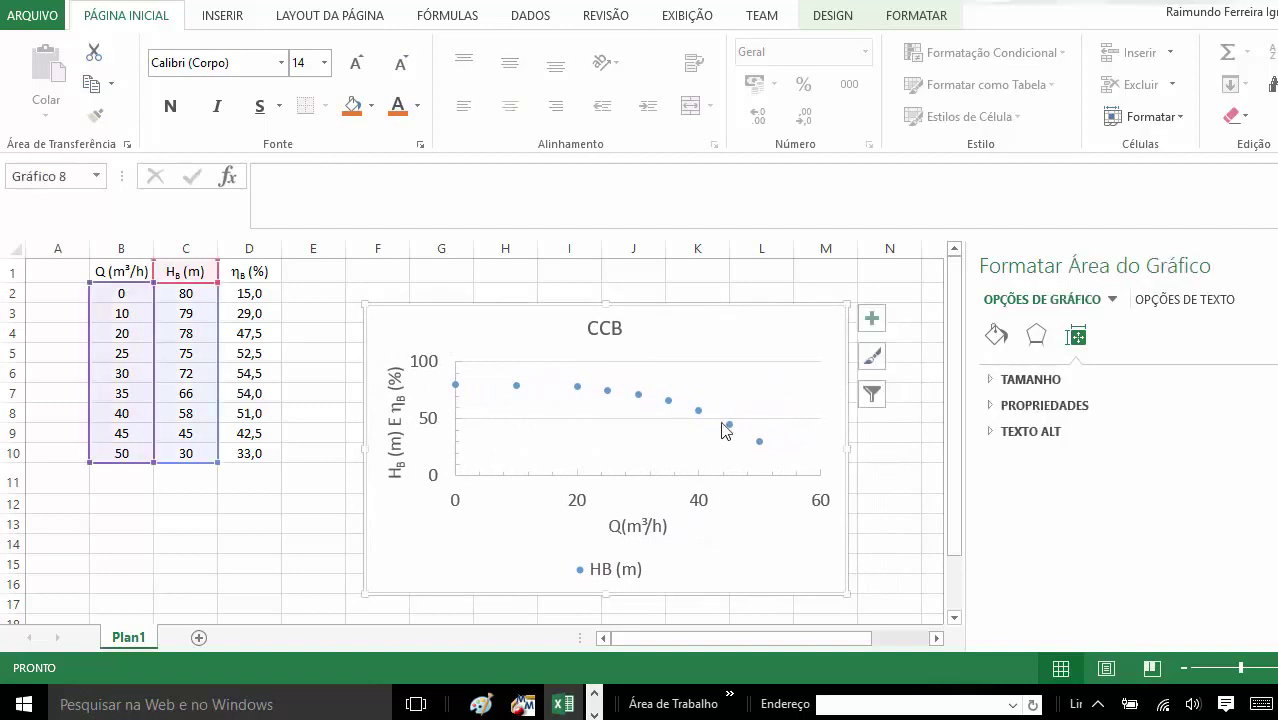
{"action": "left_click", "coordinate": [280, 182]}
{"action": "type", "text": "amos a"}
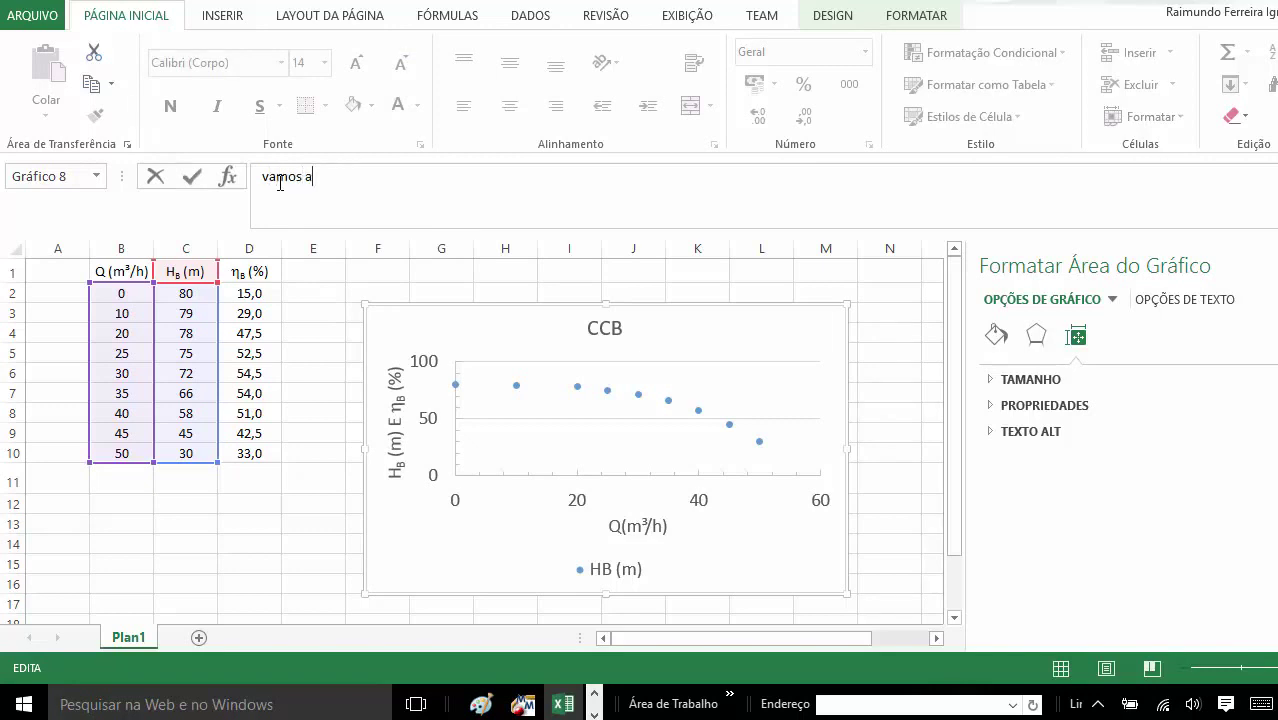
{"action": "type", "text": "gora ad"}
{"action": "type", "text": "icionar"}
{"action": "type", "text": " a li"}
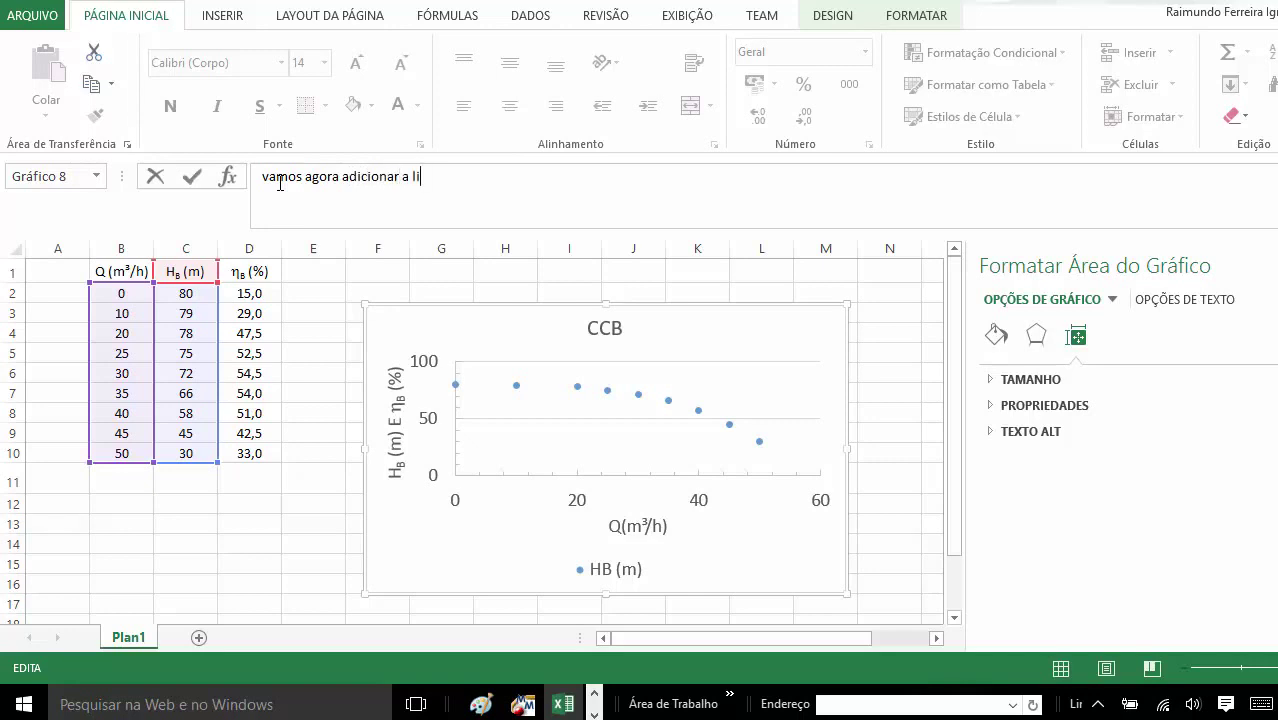
{"action": "type", "text": "nha de tend"}
{"action": "type", "text": "ência e"}
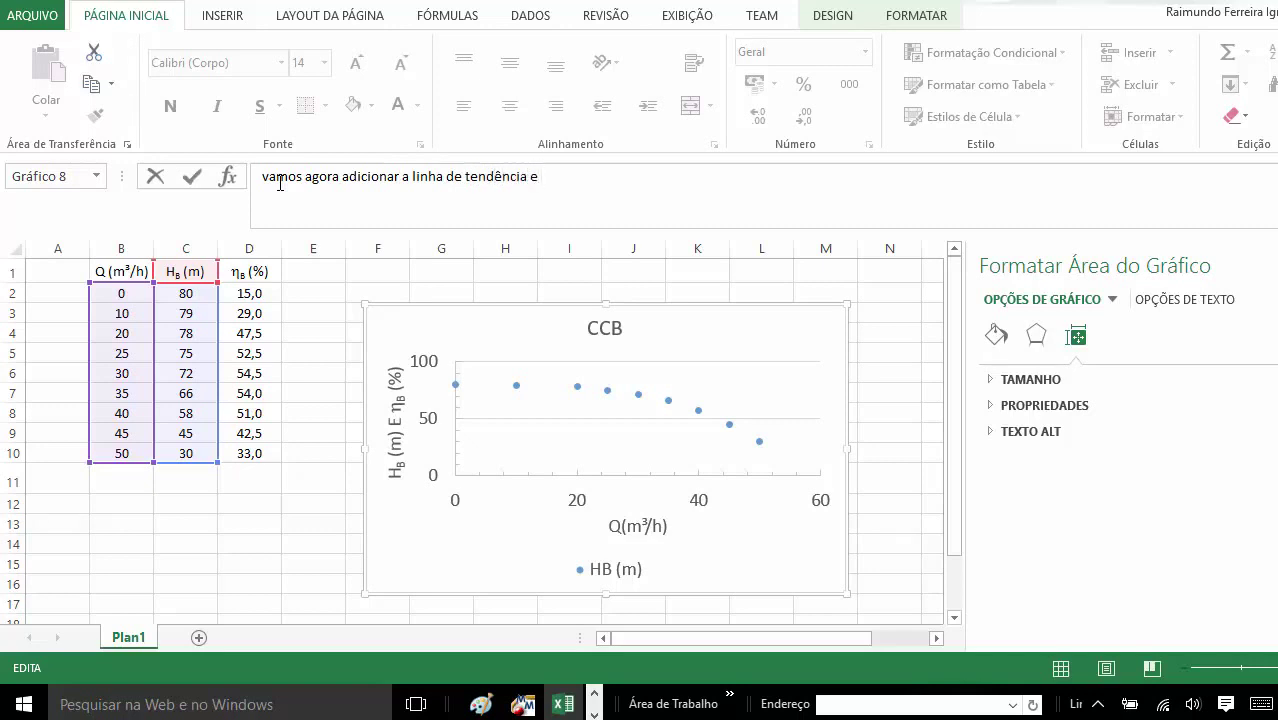
{"action": "type", "text": " escrever "}
{"action": "type", "text": "sua e"}
{"action": "type", "text": "quação "}
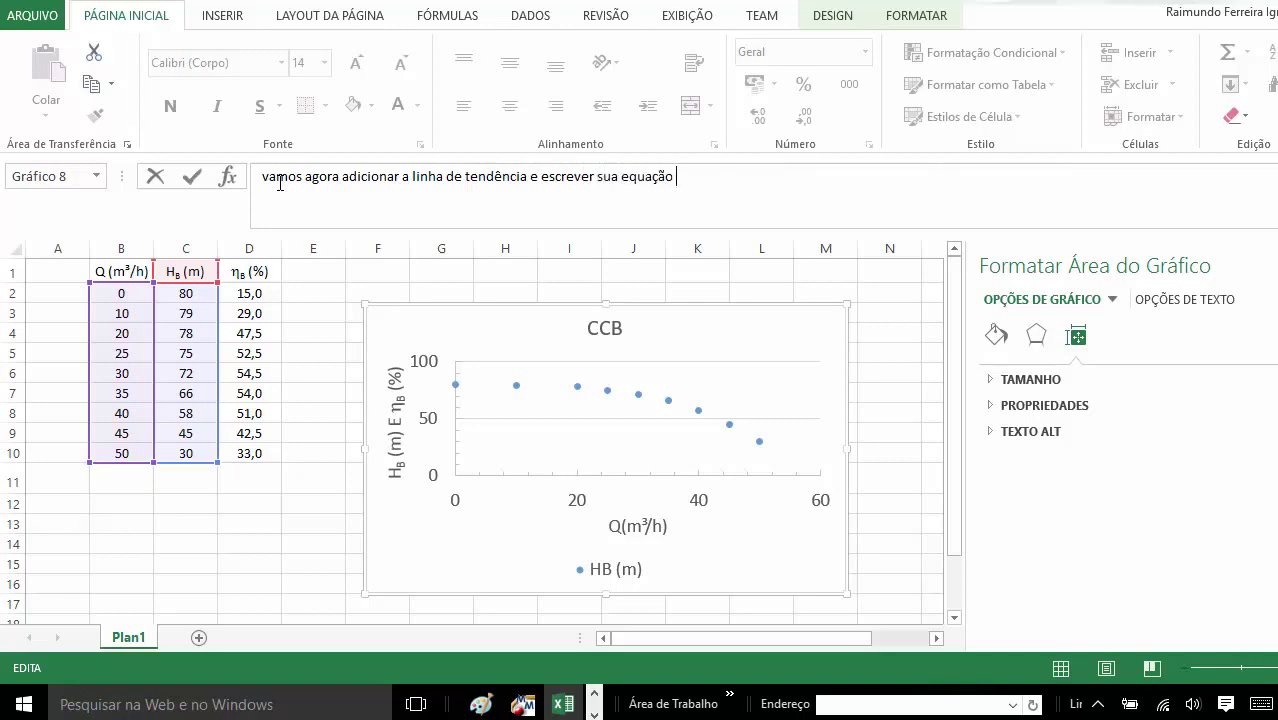
{"action": "type", "text": "com o R²"}
{"action": "left_click_drag", "start_coordinate": [738, 178], "coordinate": [262, 183]}
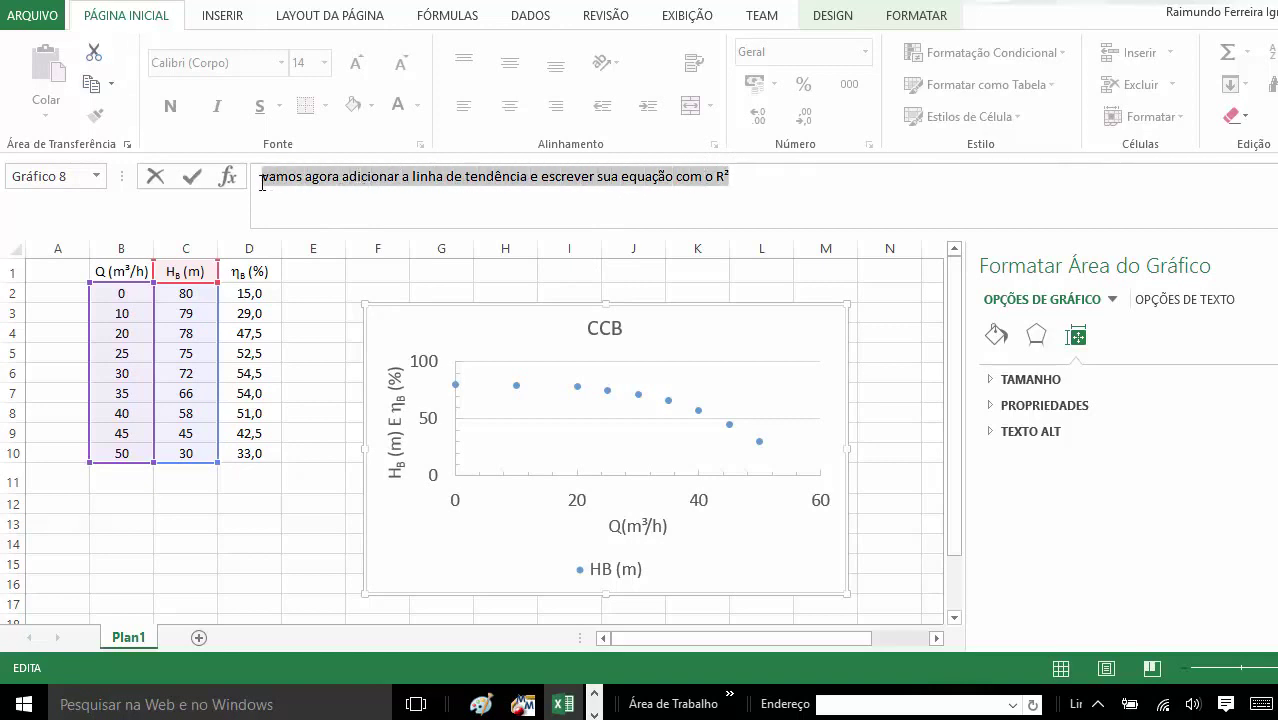
Close the Formatar Área do Gráfico pane and clear the typed explanatory notes.
{"action": "key", "text": "Delete"}
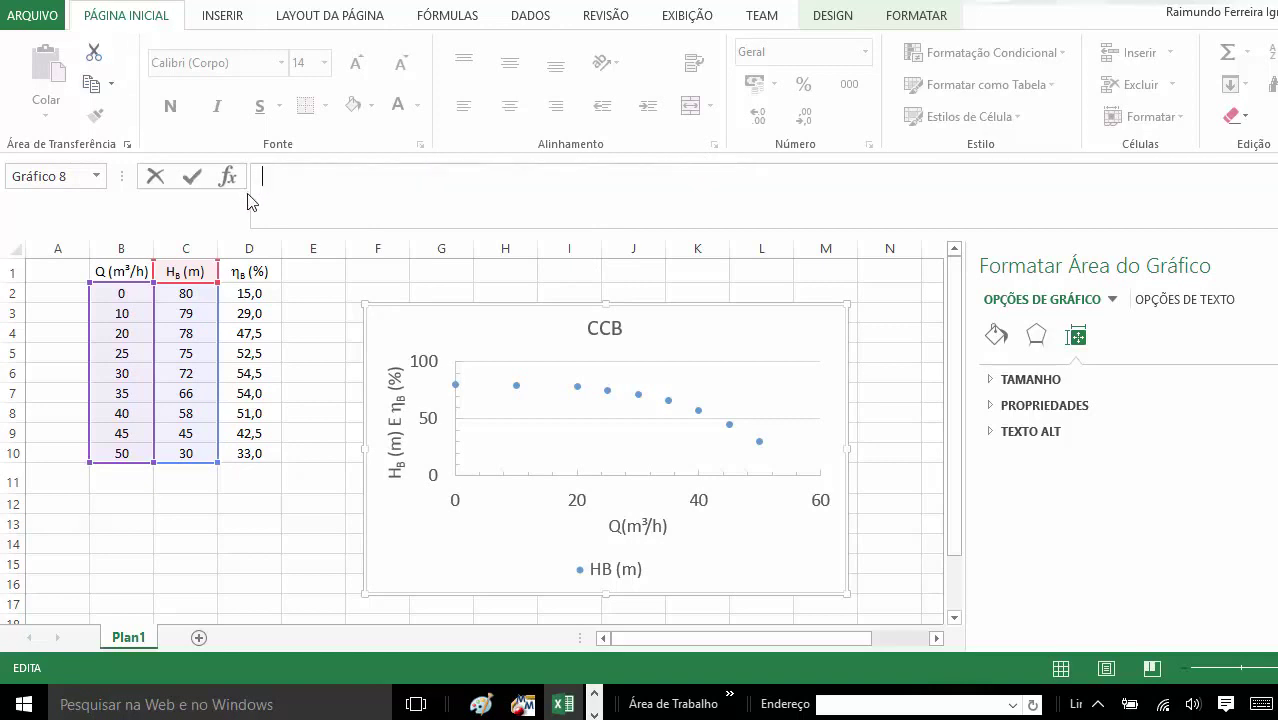
{"action": "left_click", "coordinate": [1266, 265]}
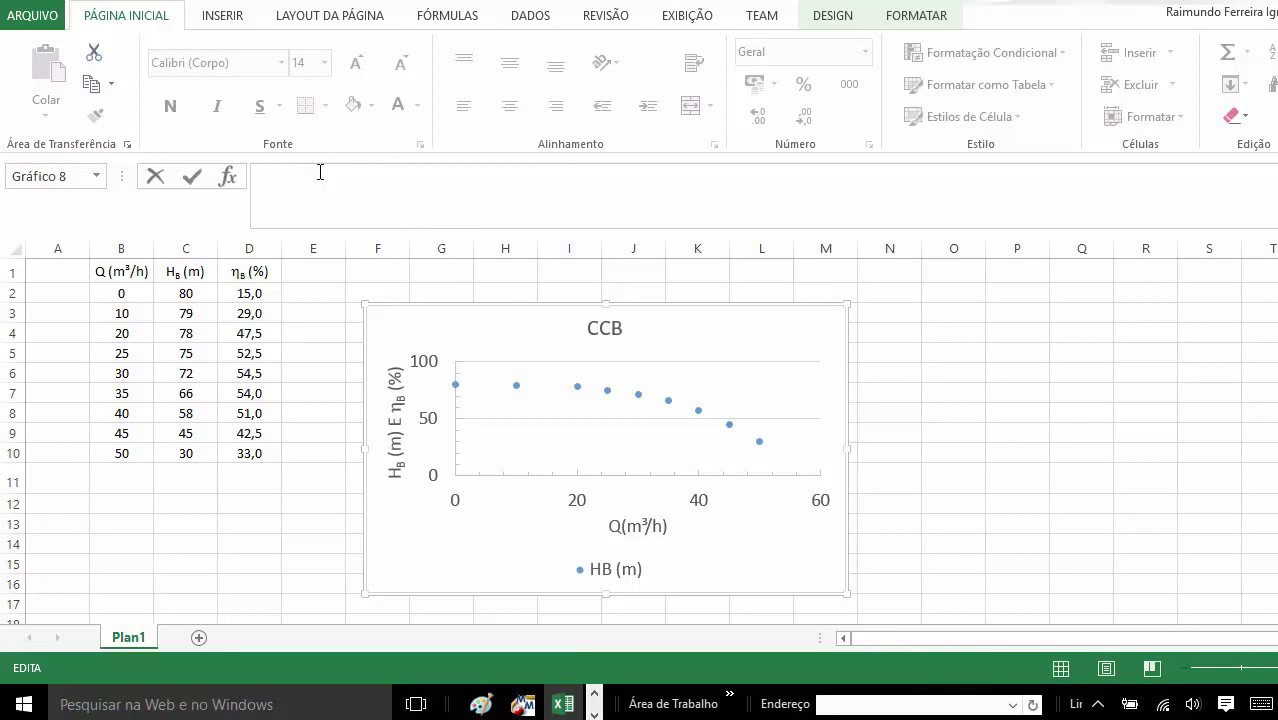
{"action": "type", "text": "PARA IS"}
{"action": "type", "text": "TO, "}
{"action": "type", "text": "VA"}
{"action": "type", "text": "MOS COM "}
{"action": "type", "text": "A SETA"}
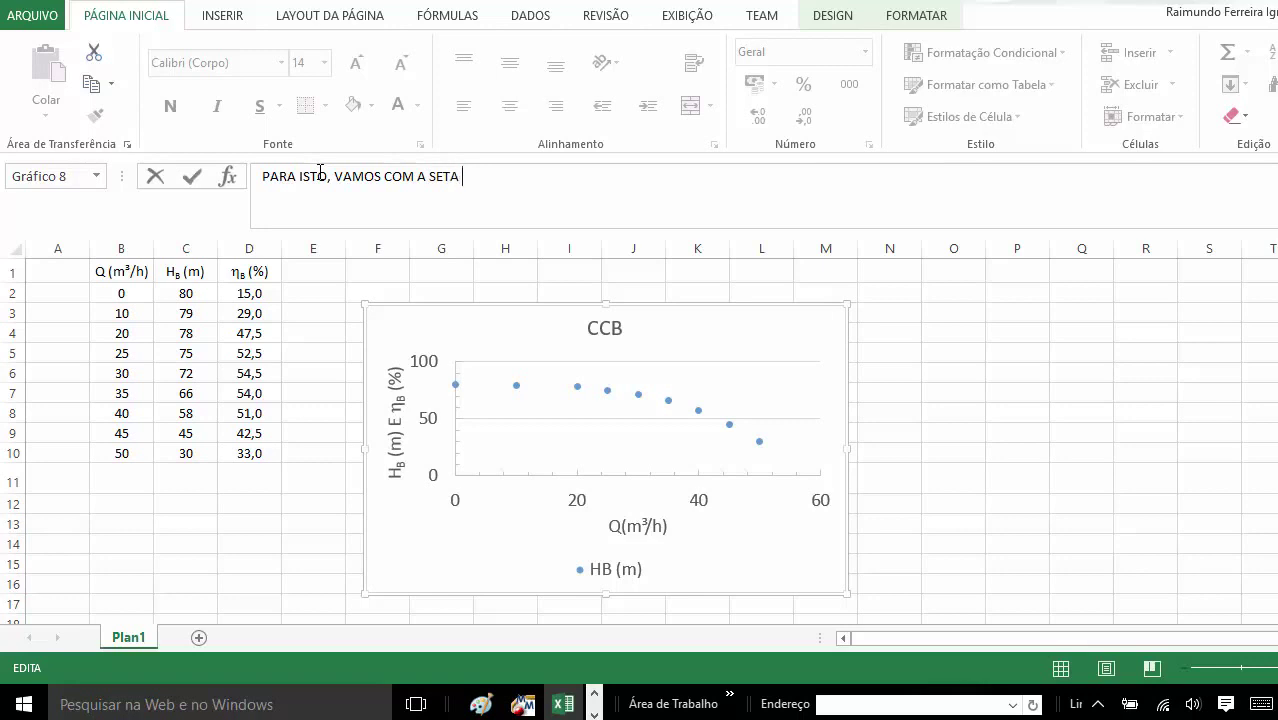
{"action": "type", "text": " DO MOUSE"}
{"action": "type", "text": " ATÉ "}
{"action": "type", "text": "UM DOS PON"}
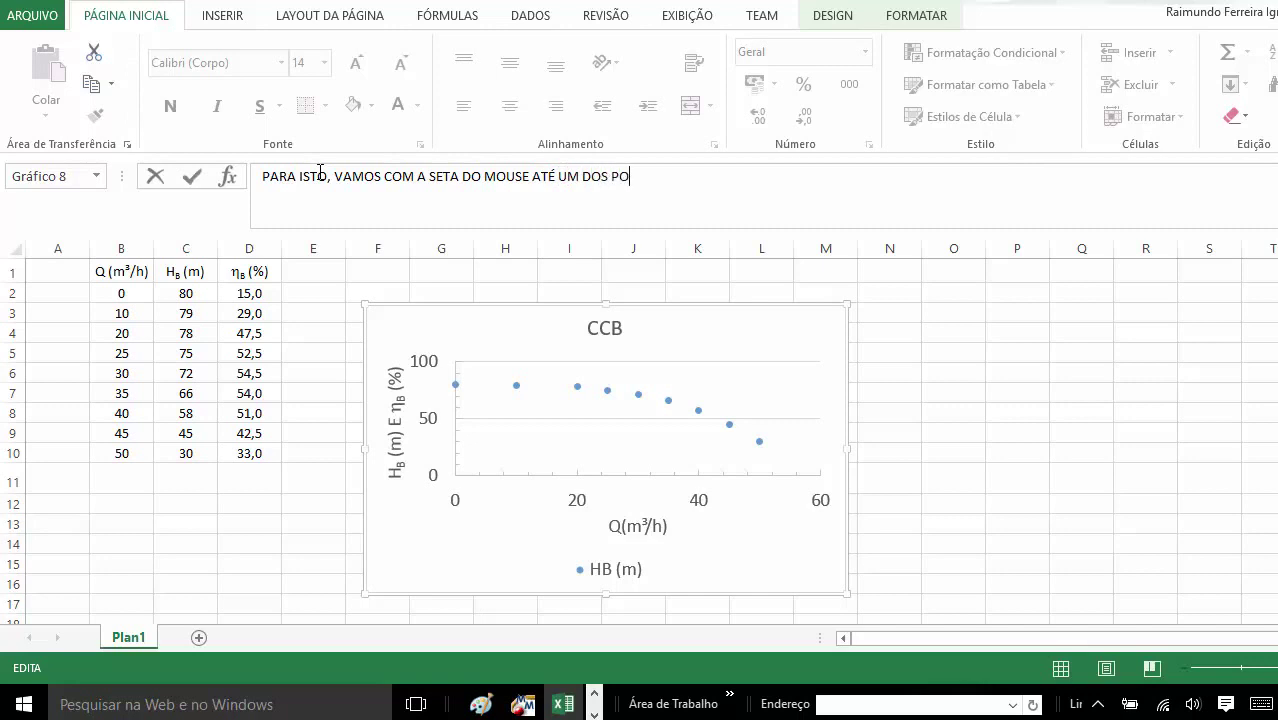
{"action": "type", "text": "TOS E "}
{"action": "type", "text": "CLICA"}
{"action": "type", "text": "MOS COM "}
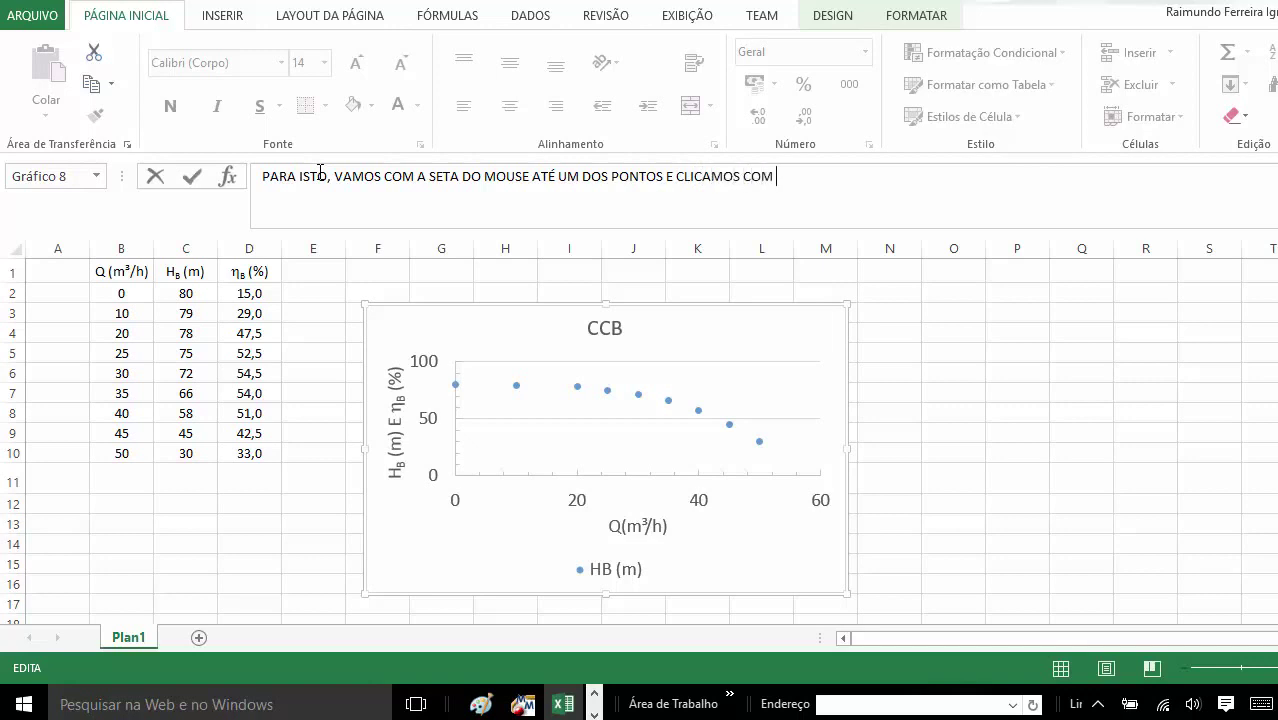
{"action": "type", "text": "O LADO"}
{"action": "type", "text": " DIREITO"}
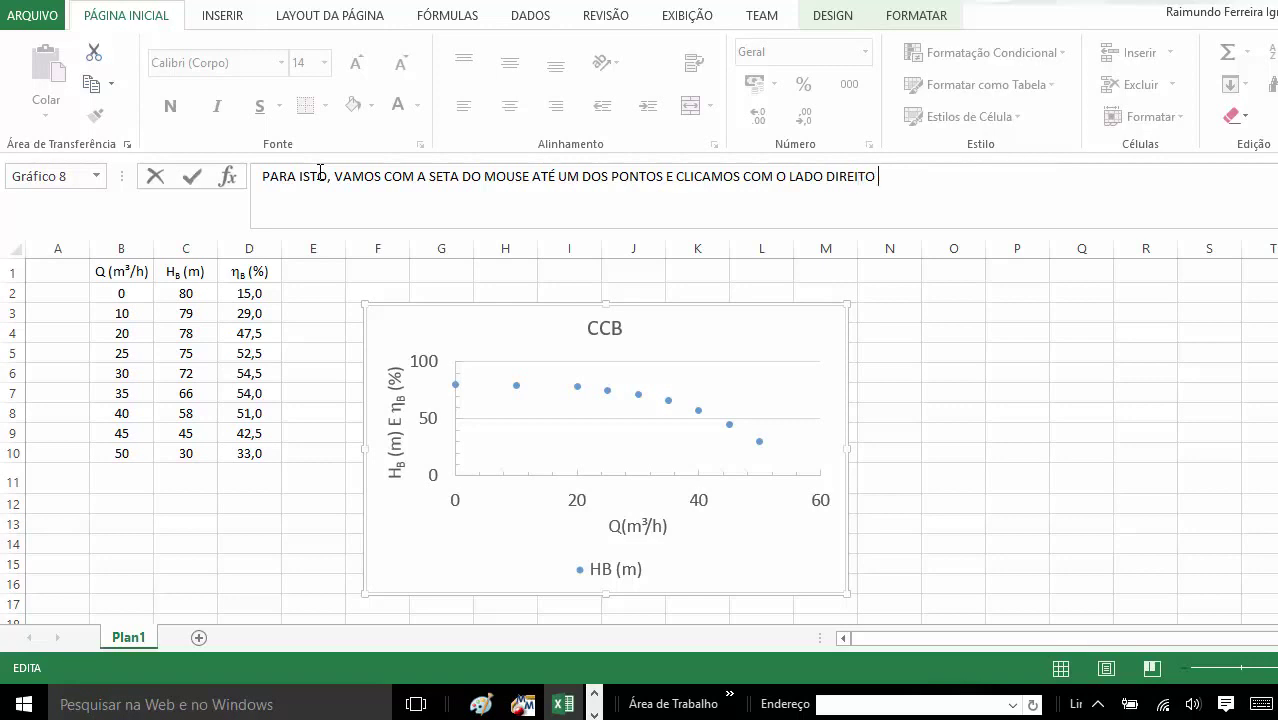
{"action": "type", "text": " DELE"}
{"action": "left_click_drag", "start_coordinate": [938, 177], "coordinate": [833, 176]}
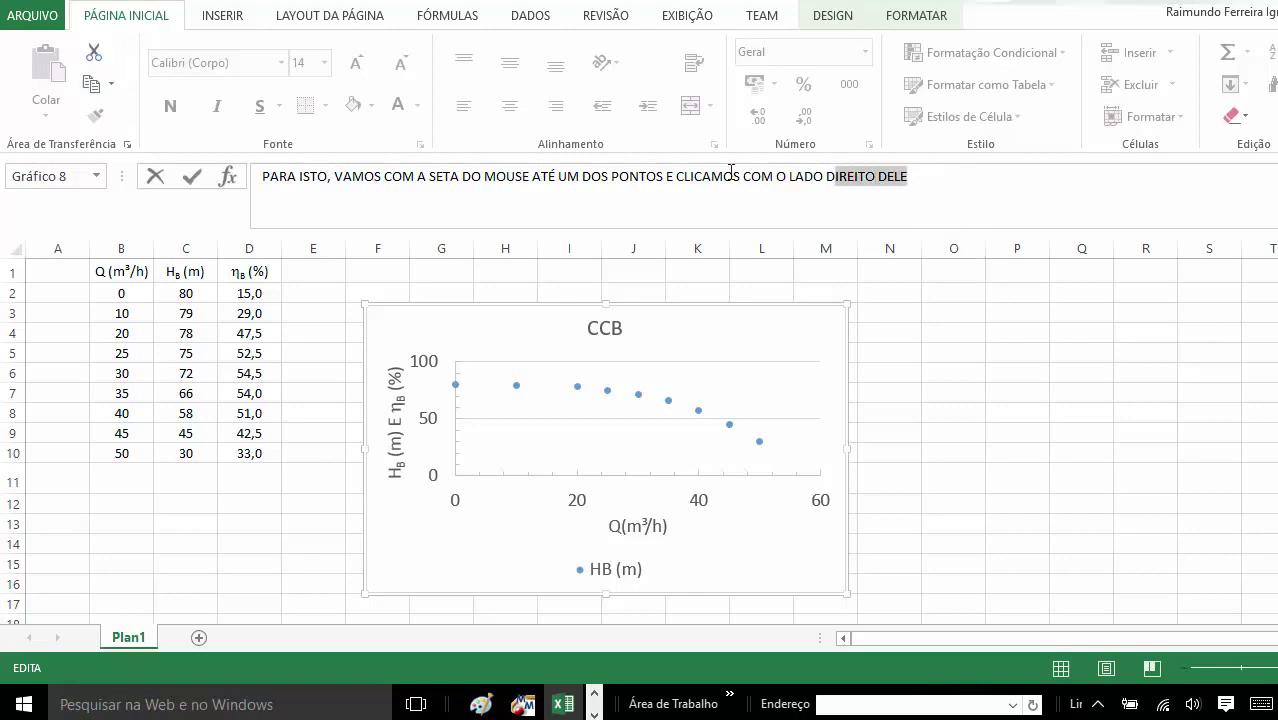
{"action": "left_click_drag", "start_coordinate": [731, 170], "coordinate": [253, 180]}
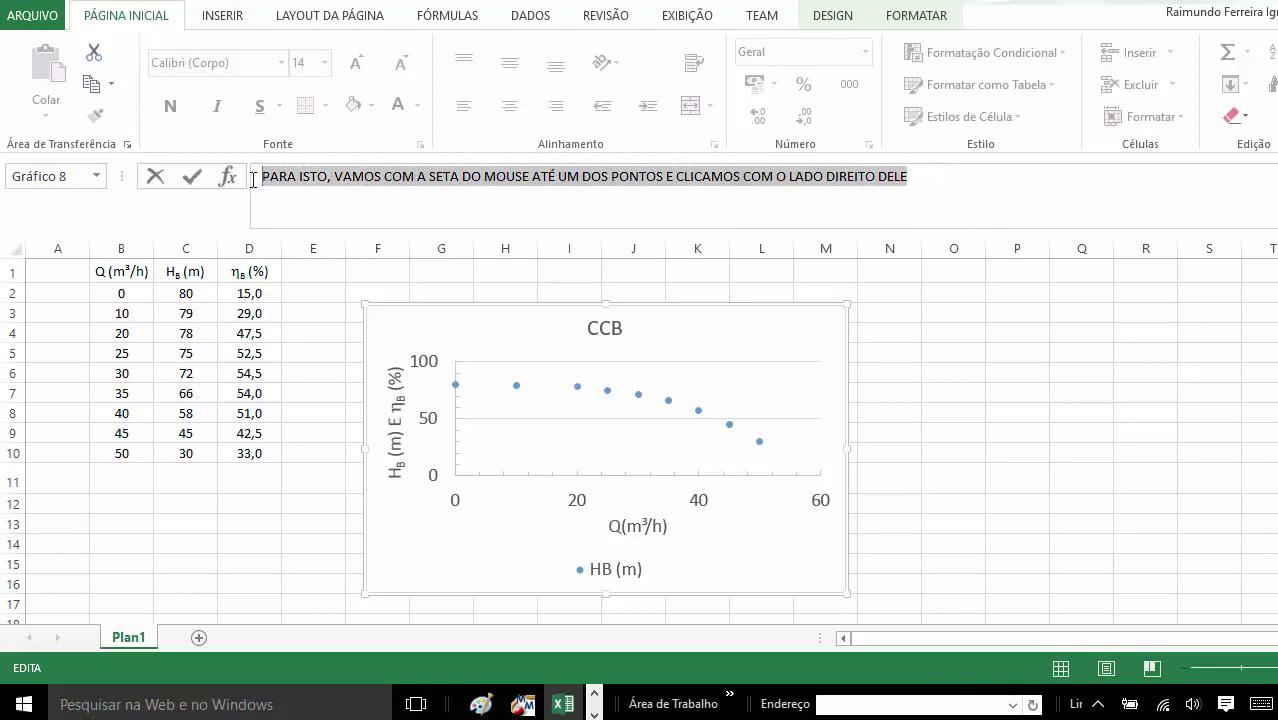
{"action": "key", "text": "Delete"}
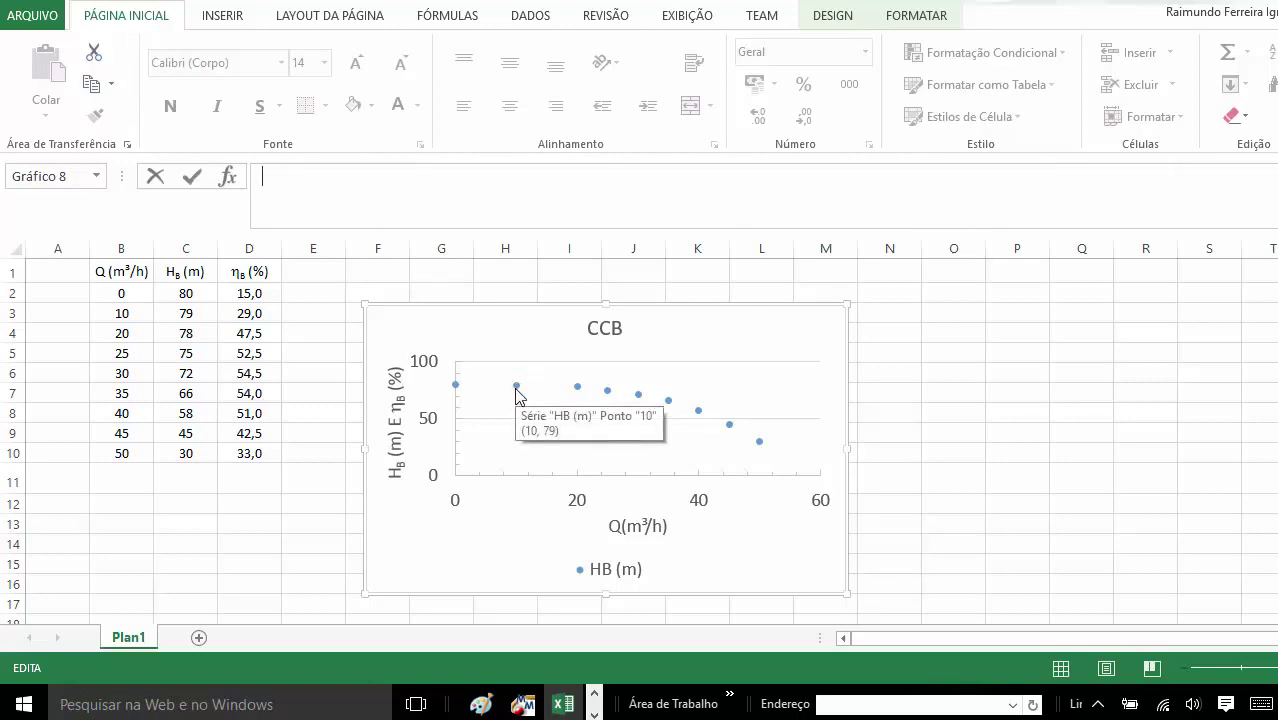
Add a polynomial trendline to HB (m) with set intercept, showing its equation and R² = 0,9816.
{"action": "right_click", "coordinate": [517, 394]}
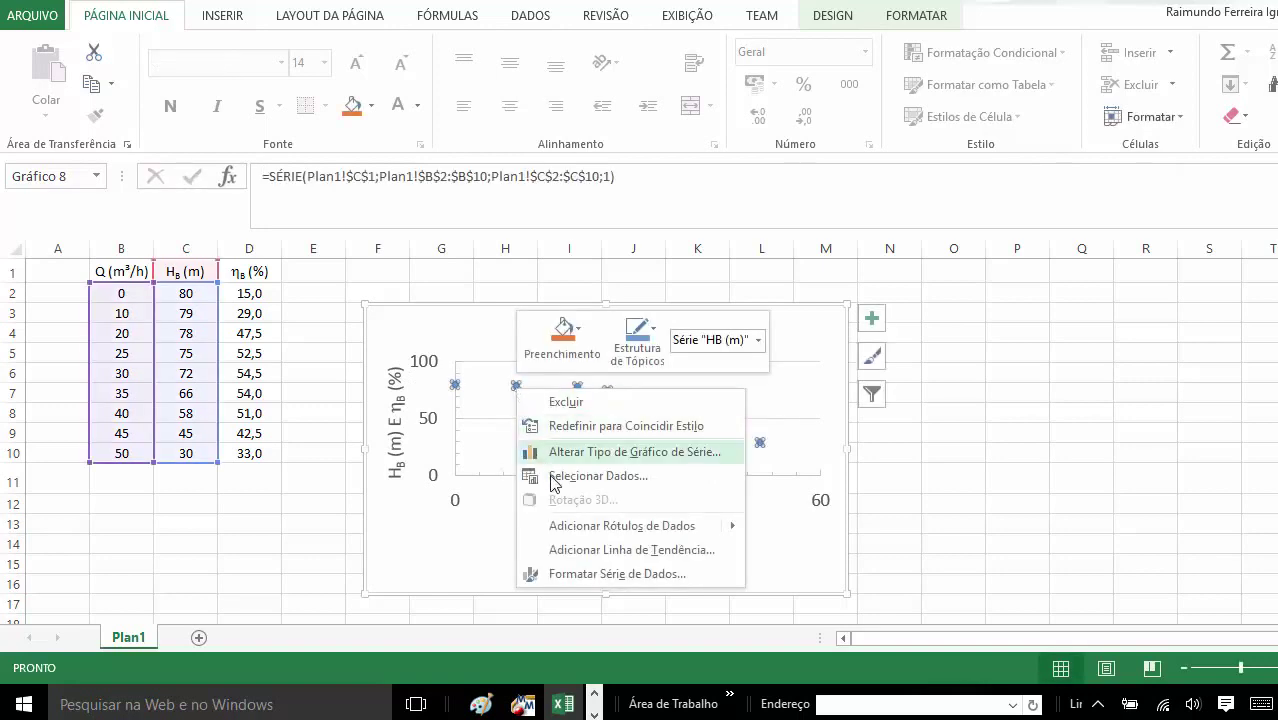
{"action": "left_click", "coordinate": [567, 550]}
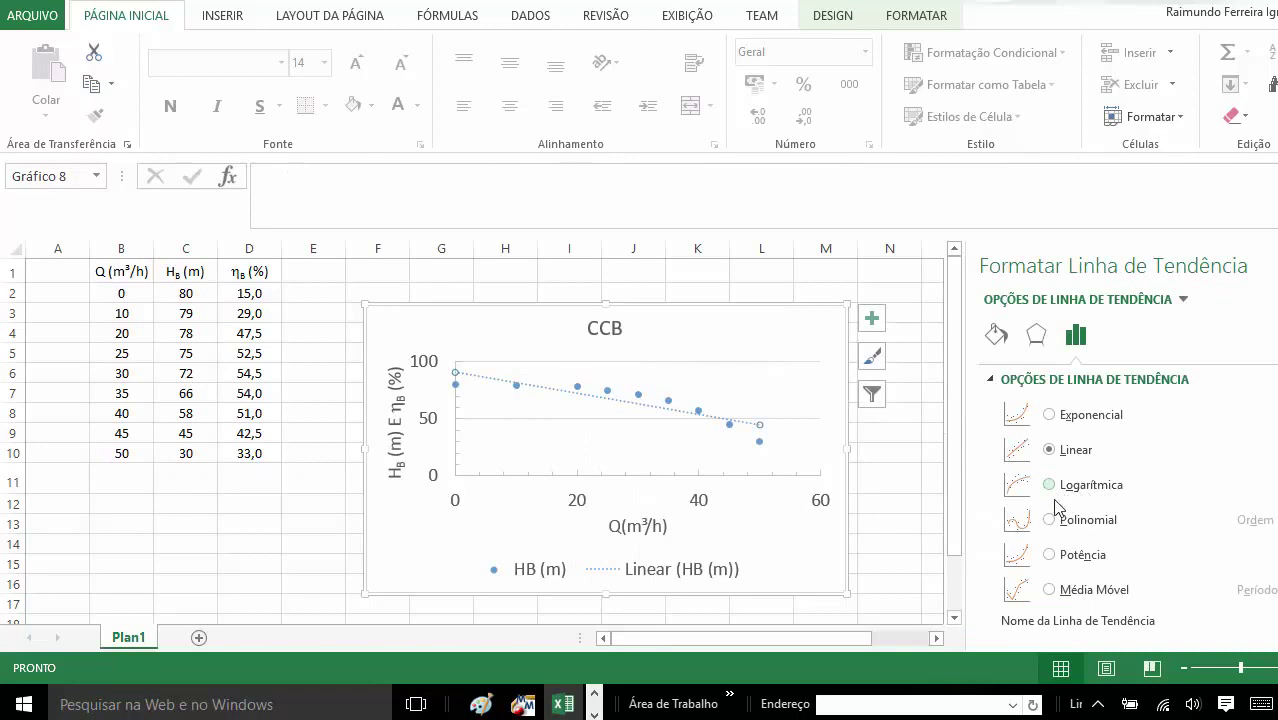
{"action": "left_click", "coordinate": [1058, 520]}
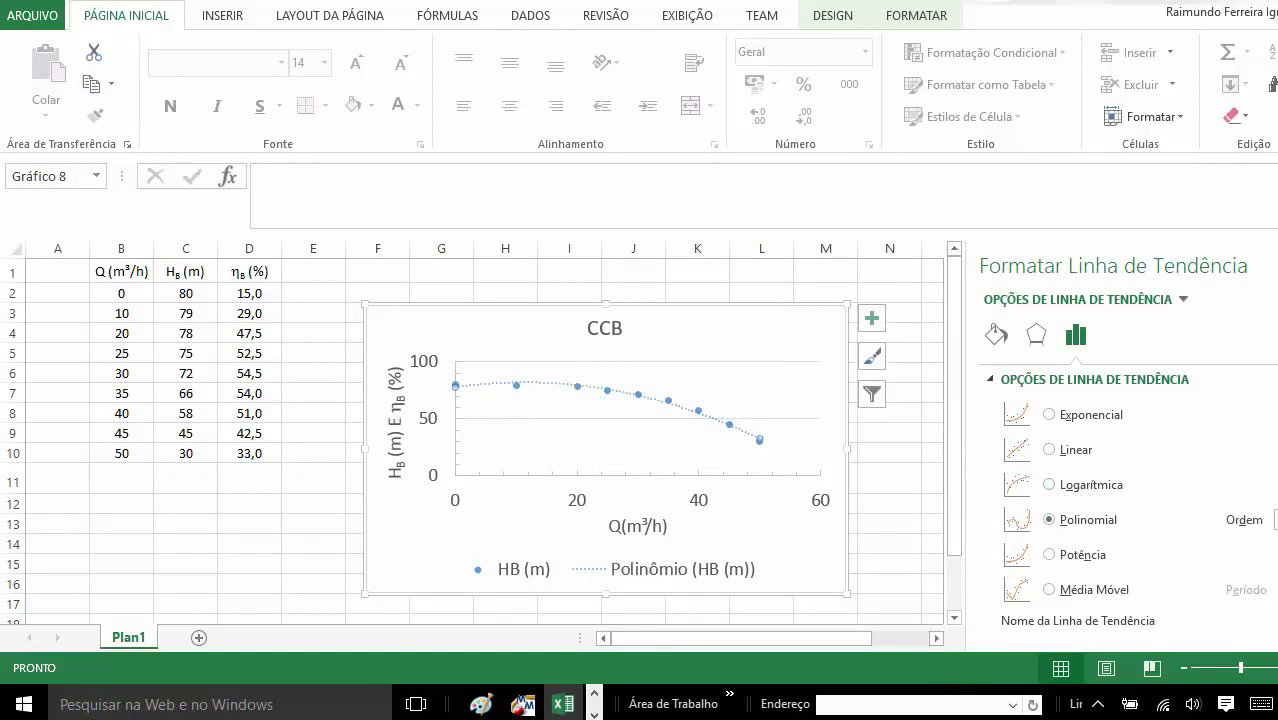
{"action": "scroll", "coordinate": [1130, 500], "scroll_direction": "down", "scroll_amount": 2}
{"action": "scroll", "coordinate": [1130, 500], "scroll_direction": "down", "scroll_amount": 2}
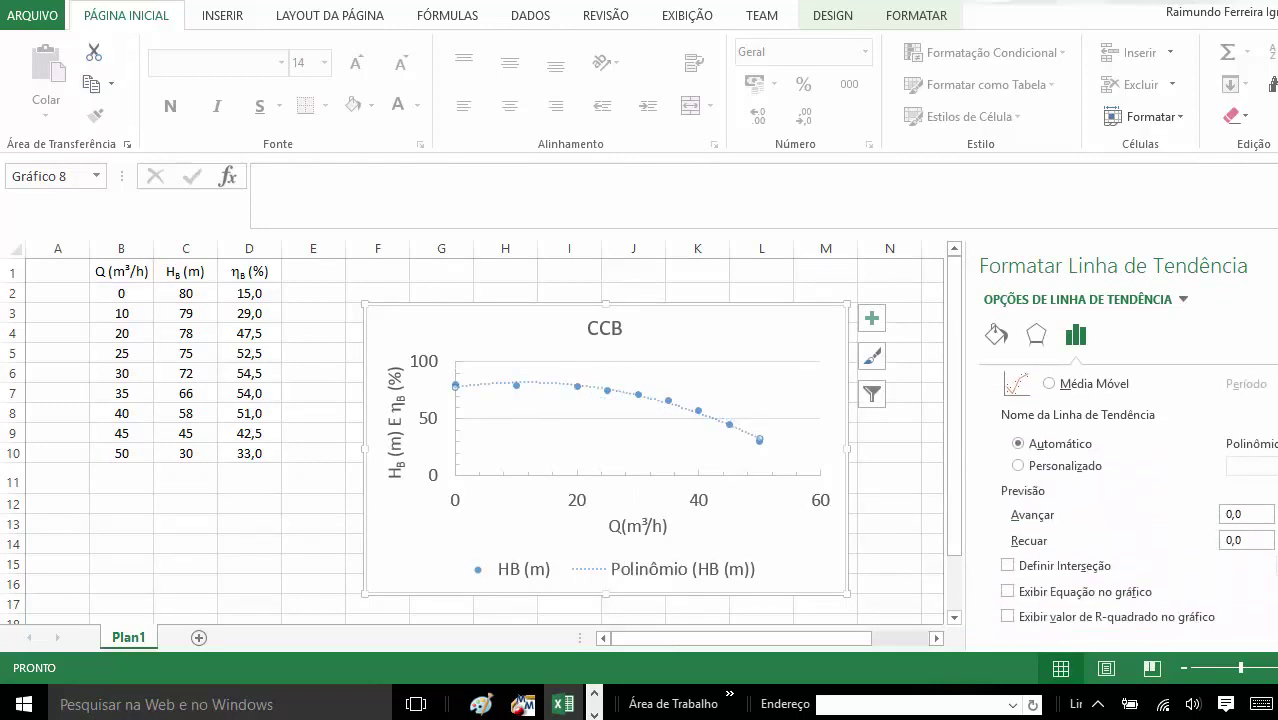
{"action": "left_click", "coordinate": [1008, 566]}
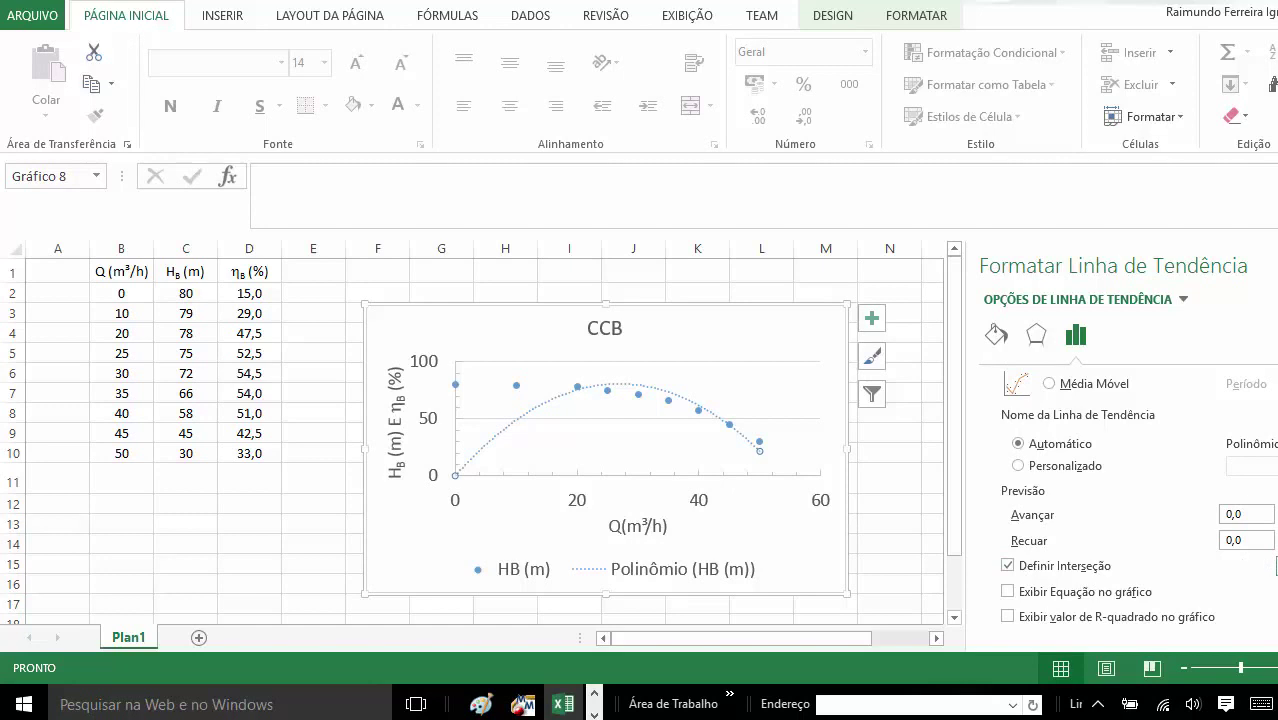
{"action": "left_click", "coordinate": [1008, 591]}
{"action": "left_click", "coordinate": [1008, 616]}
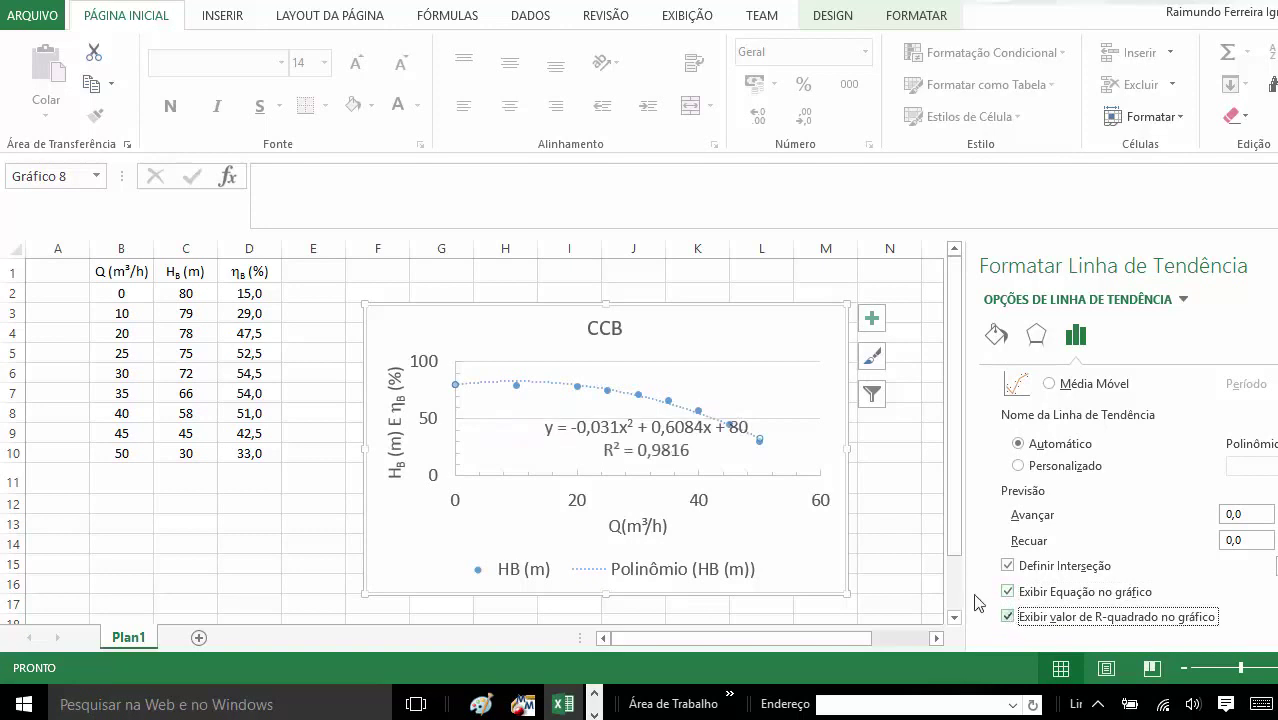
Move the equation and R² label beside the CCB title and colour it dark blue.
{"action": "left_click", "coordinate": [656, 438]}
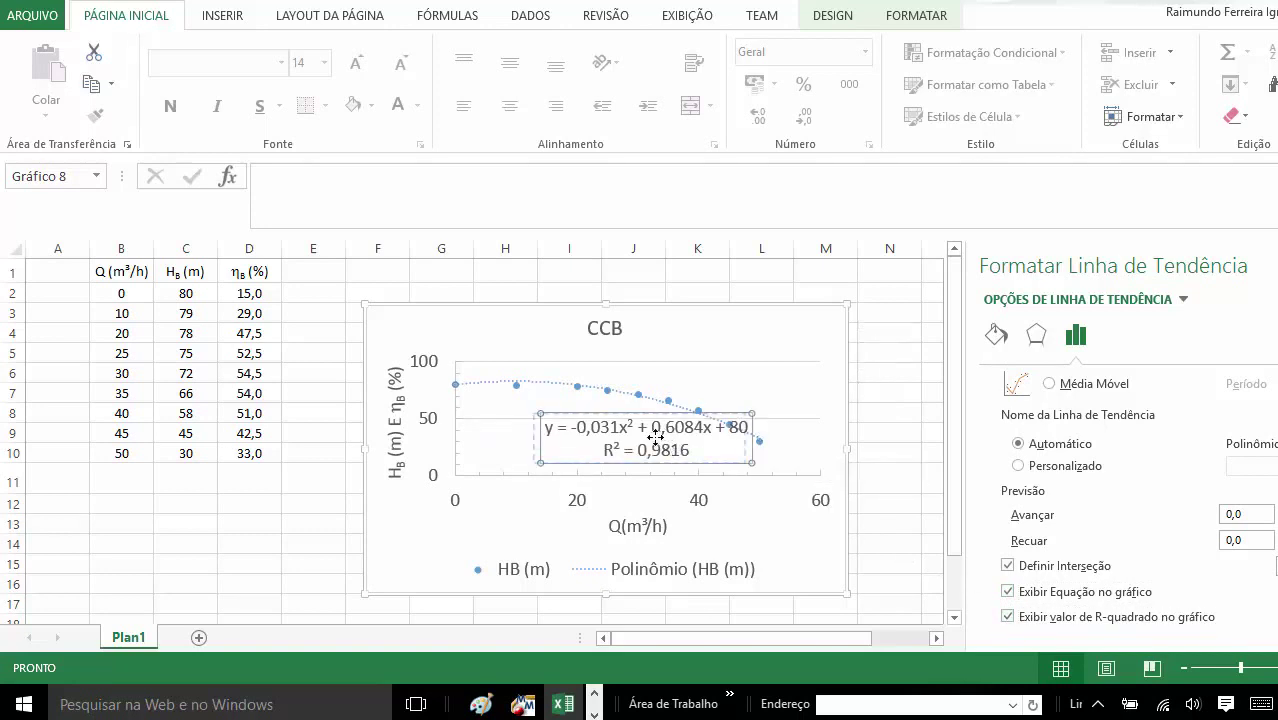
{"action": "left_click_drag", "start_coordinate": [656, 438], "coordinate": [749, 330]}
{"action": "left_click_drag", "start_coordinate": [600, 325], "coordinate": [577, 325]}
{"action": "left_click", "coordinate": [661, 323]}
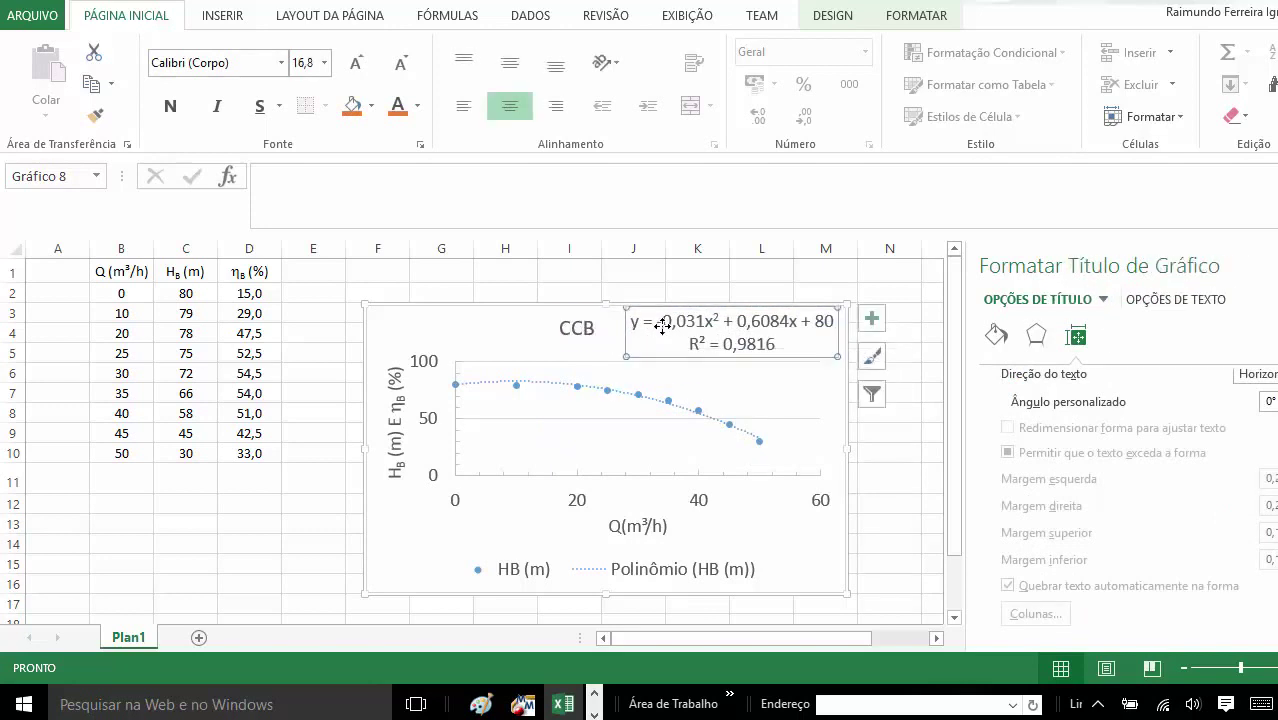
{"action": "left_click", "coordinate": [418, 108]}
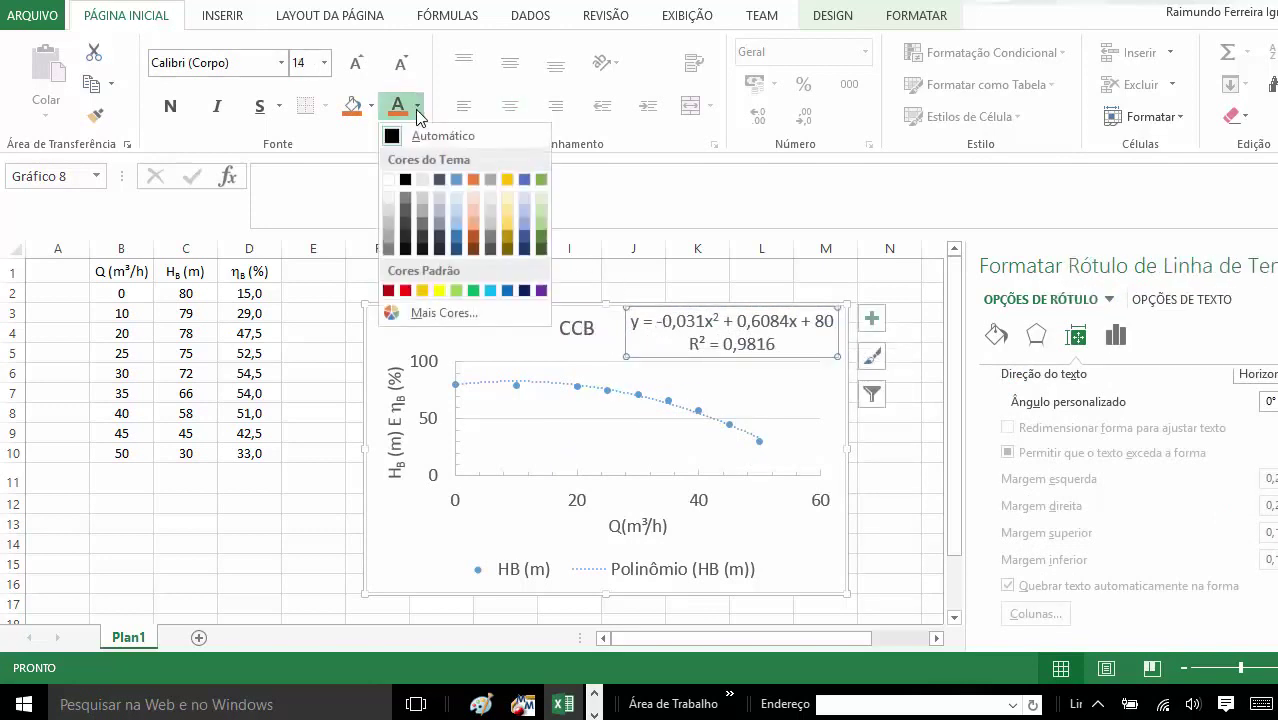
{"action": "left_click", "coordinate": [458, 250]}
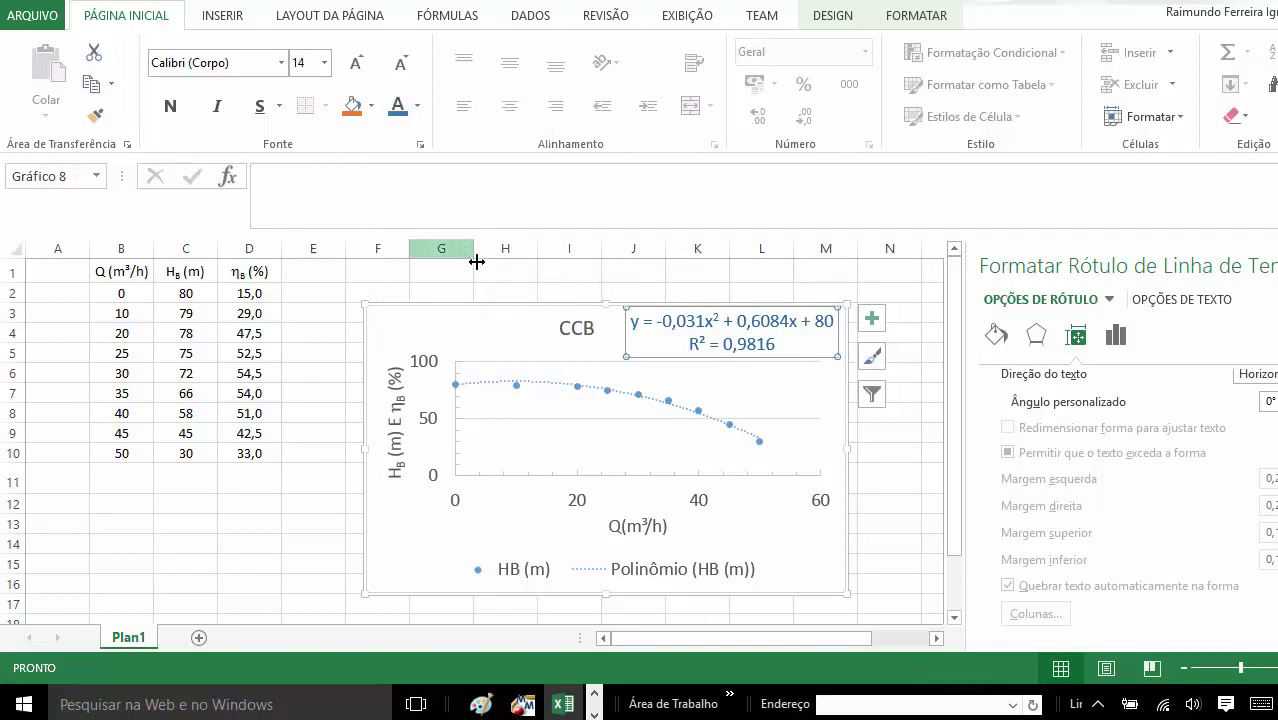
{"action": "left_click", "coordinate": [896, 493]}
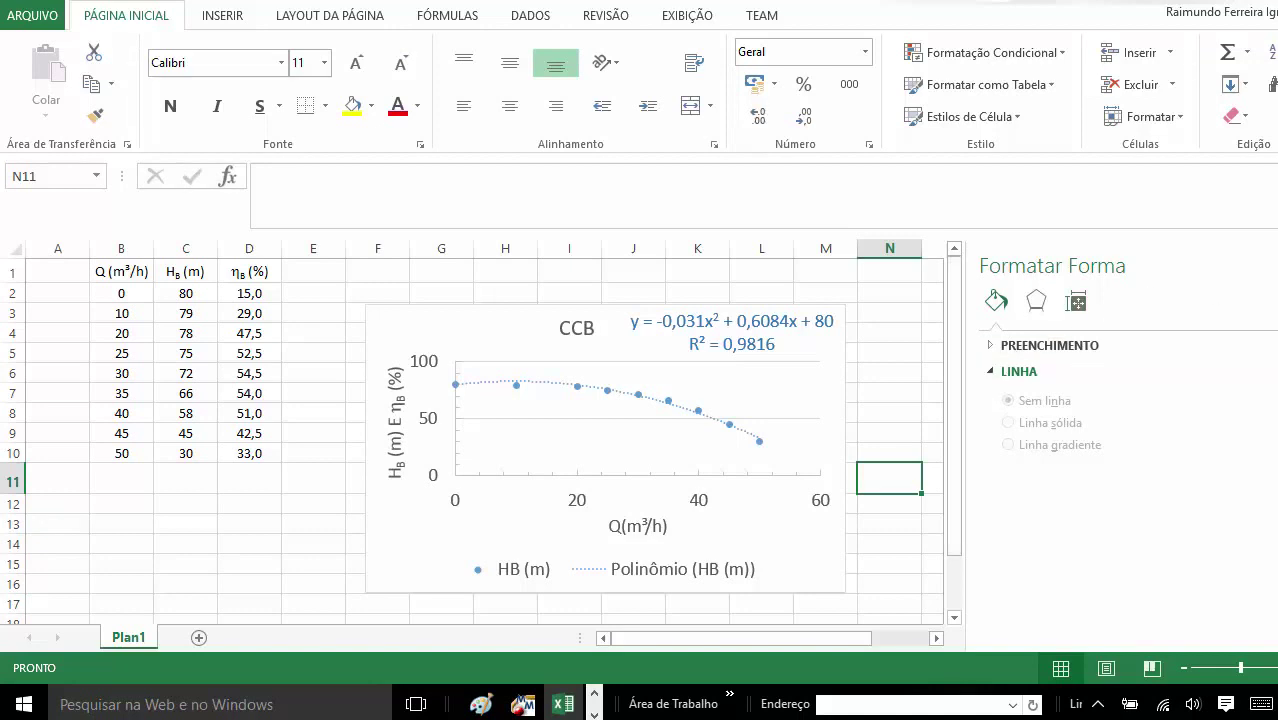
{"action": "left_click", "coordinate": [447, 320]}
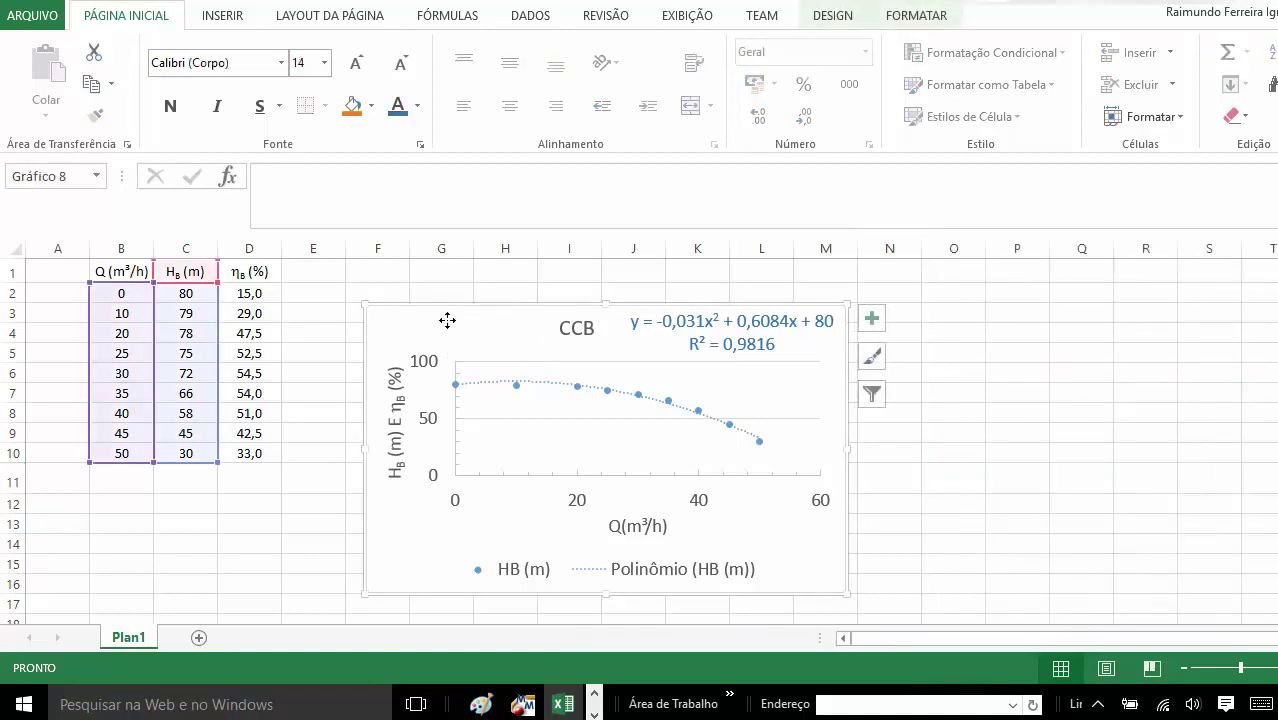
{"action": "left_click", "coordinate": [270, 175]}
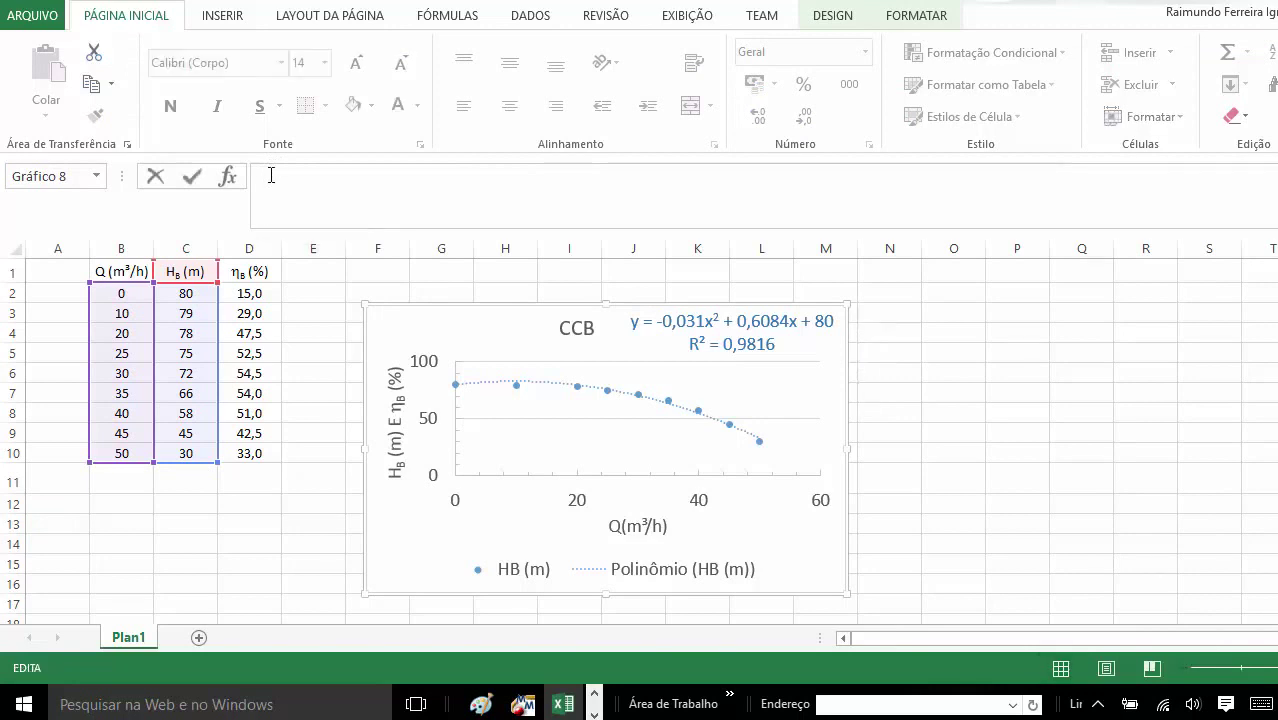
{"action": "type", "text": "VAMOS AGO"}
{"action": "type", "text": "RA ADICIONAR A CU"}
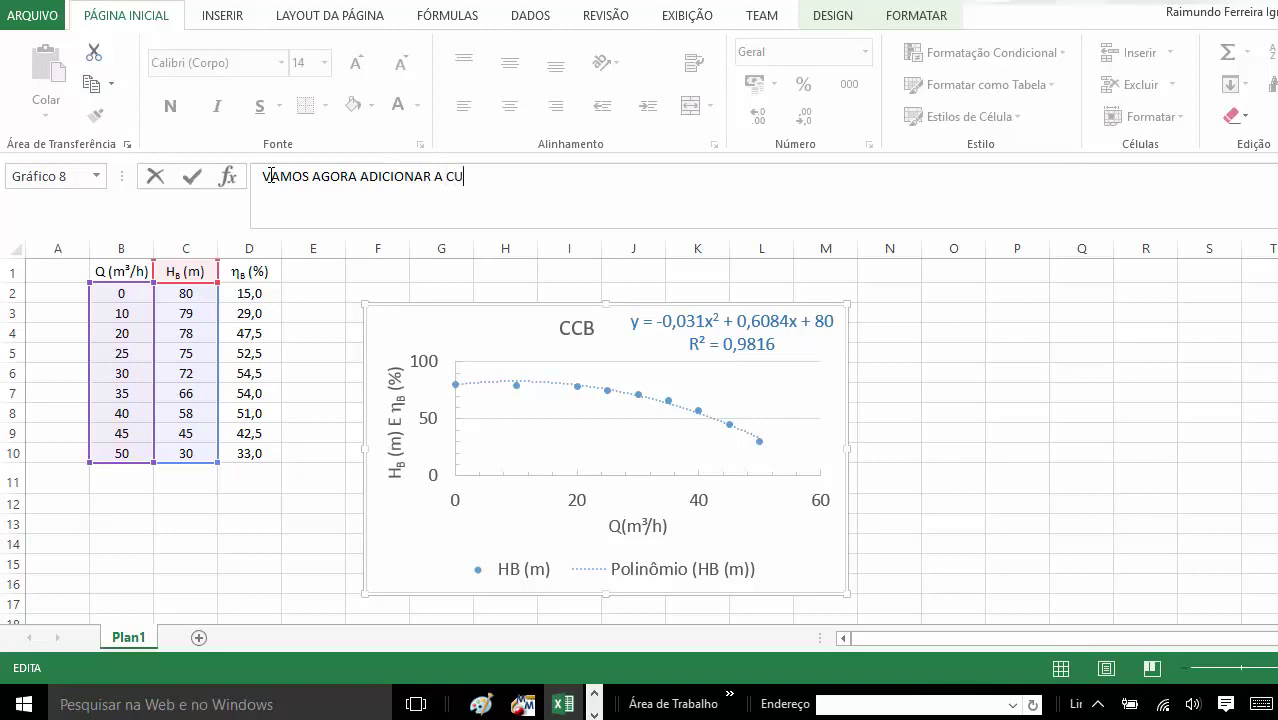
{"action": "type", "text": "RVA DO RE"}
{"action": "type", "text": "NDIMENTO"}
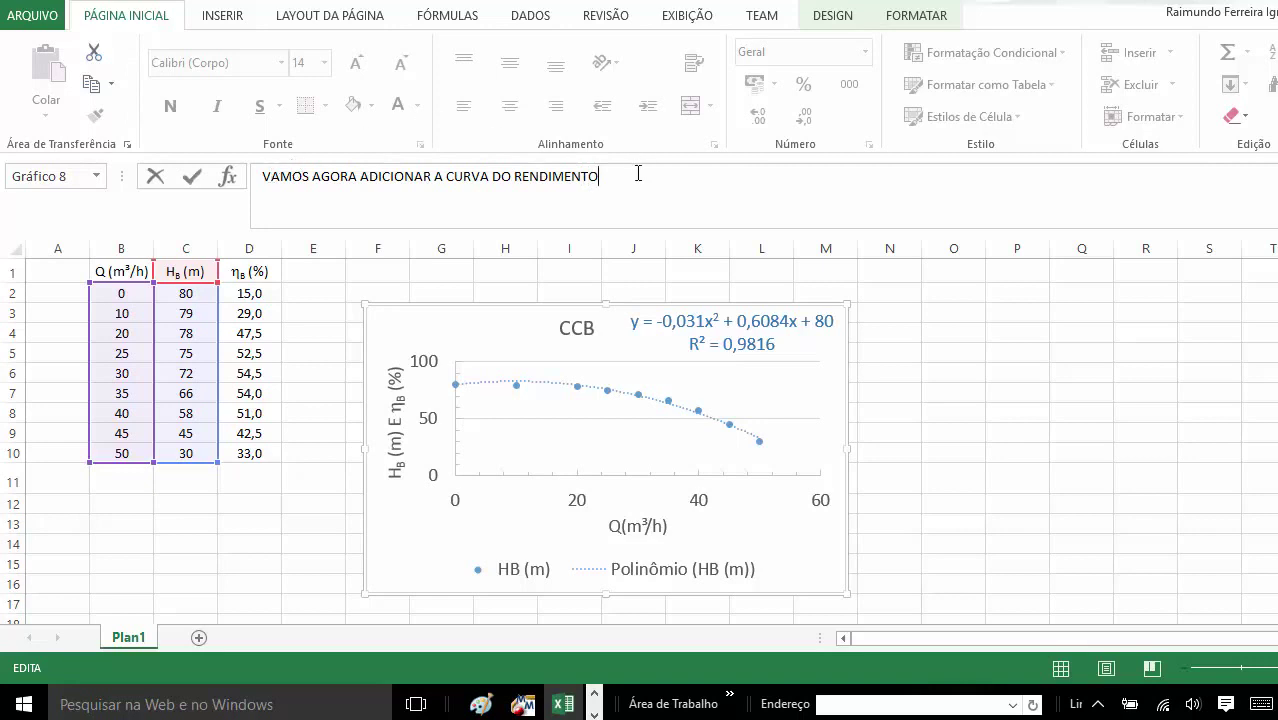
{"action": "left_click", "coordinate": [252, 178], "text": "shift"}
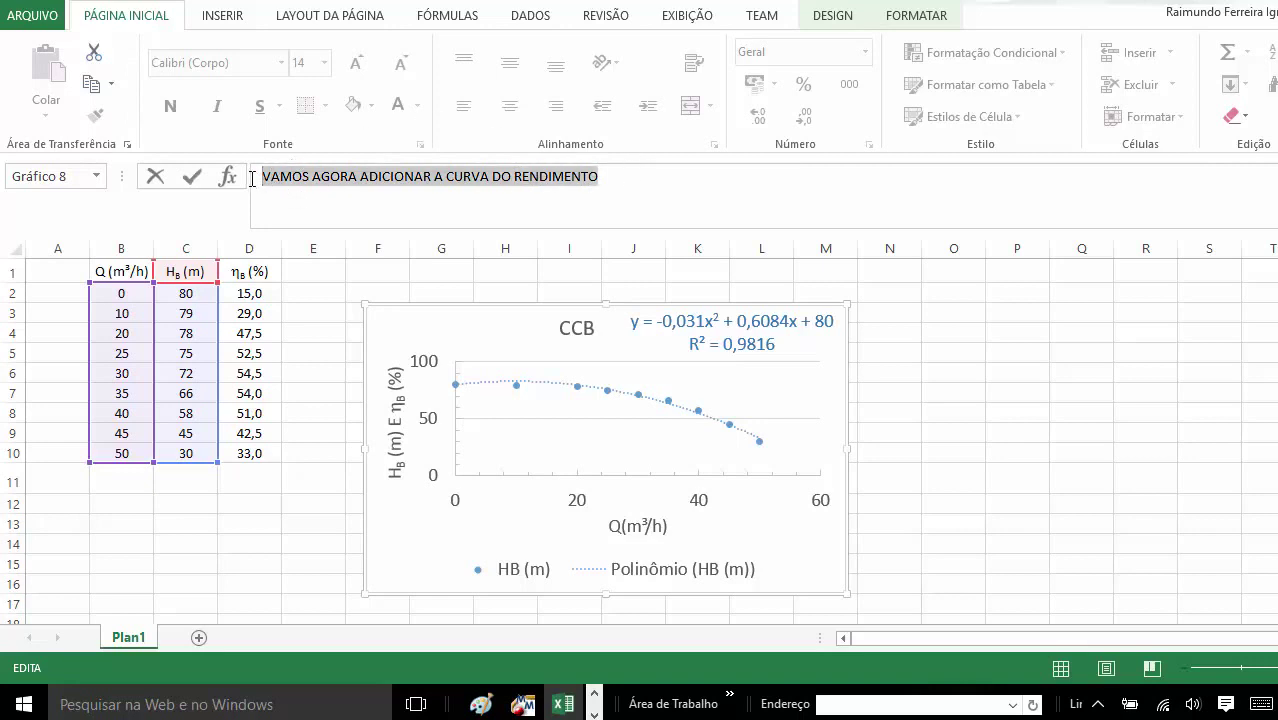
{"action": "key", "text": "BackSpace"}
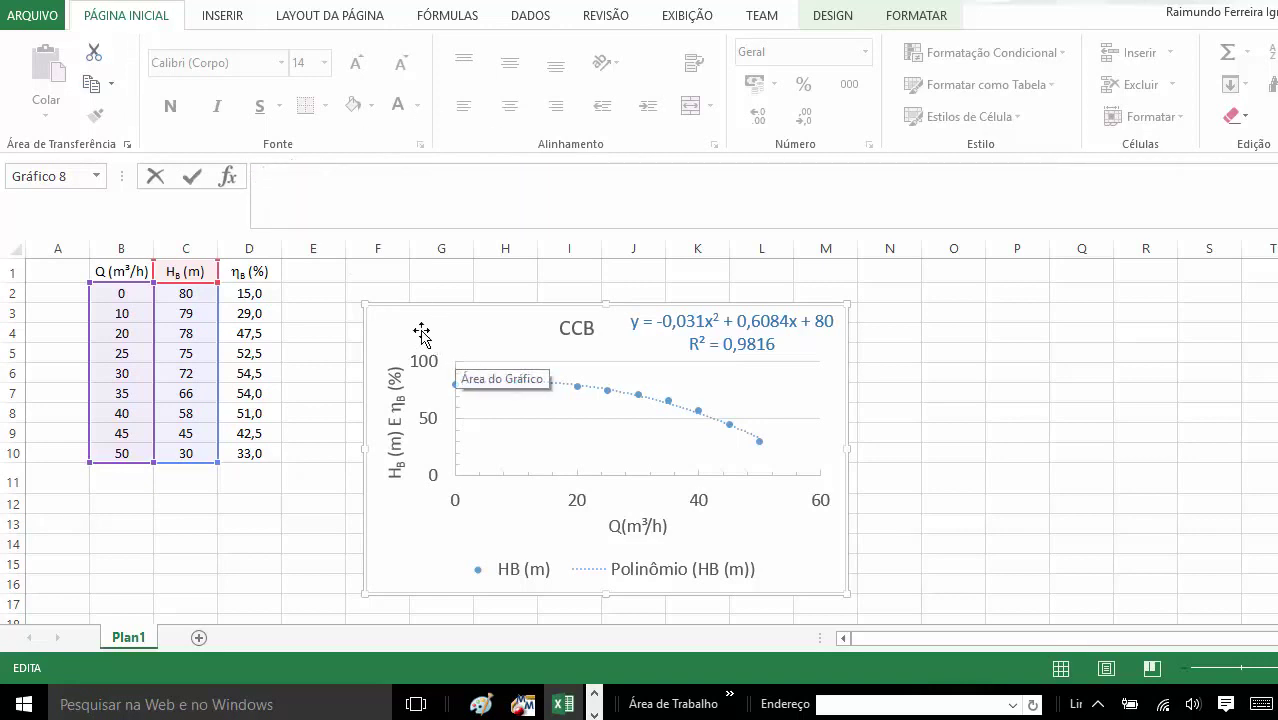
Add a 'rendimento' series to the CCB chart with X from B2:B10 and Y from D2:D10.
{"action": "right_click", "coordinate": [418, 330]}
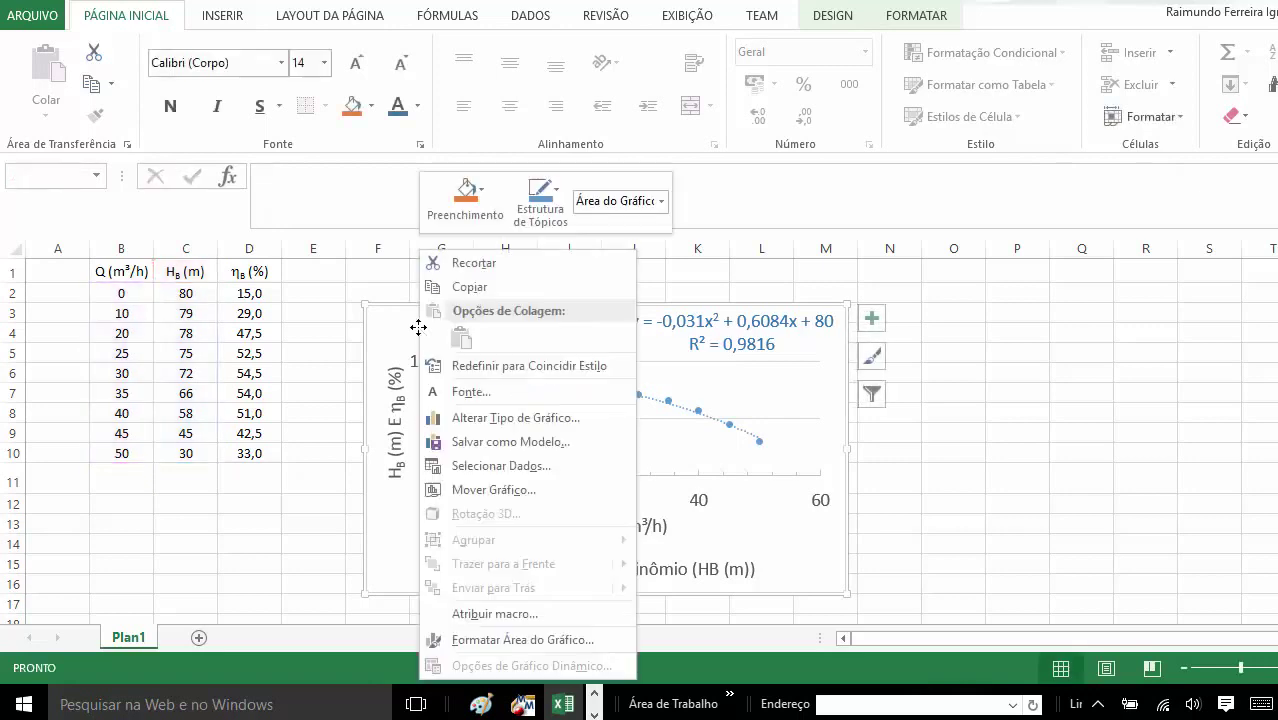
{"action": "left_click", "coordinate": [492, 470]}
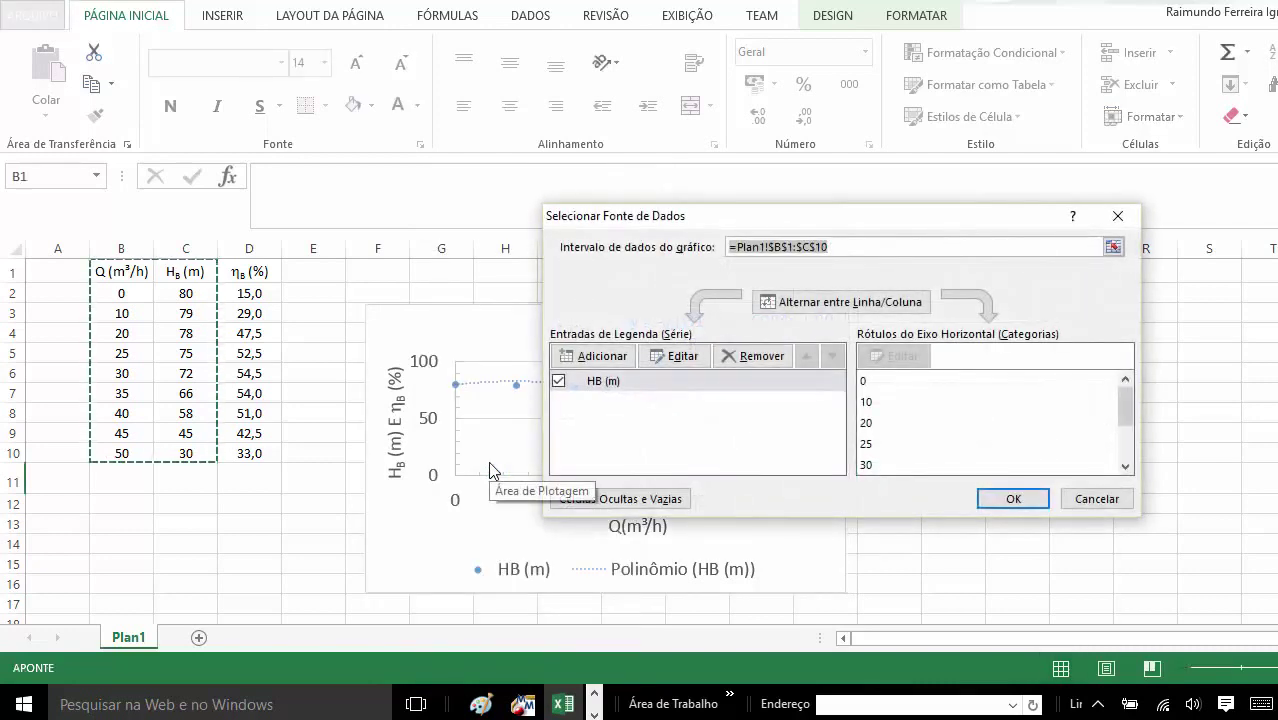
{"action": "left_click", "coordinate": [600, 356]}
{"action": "type", "text": "rendimento"}
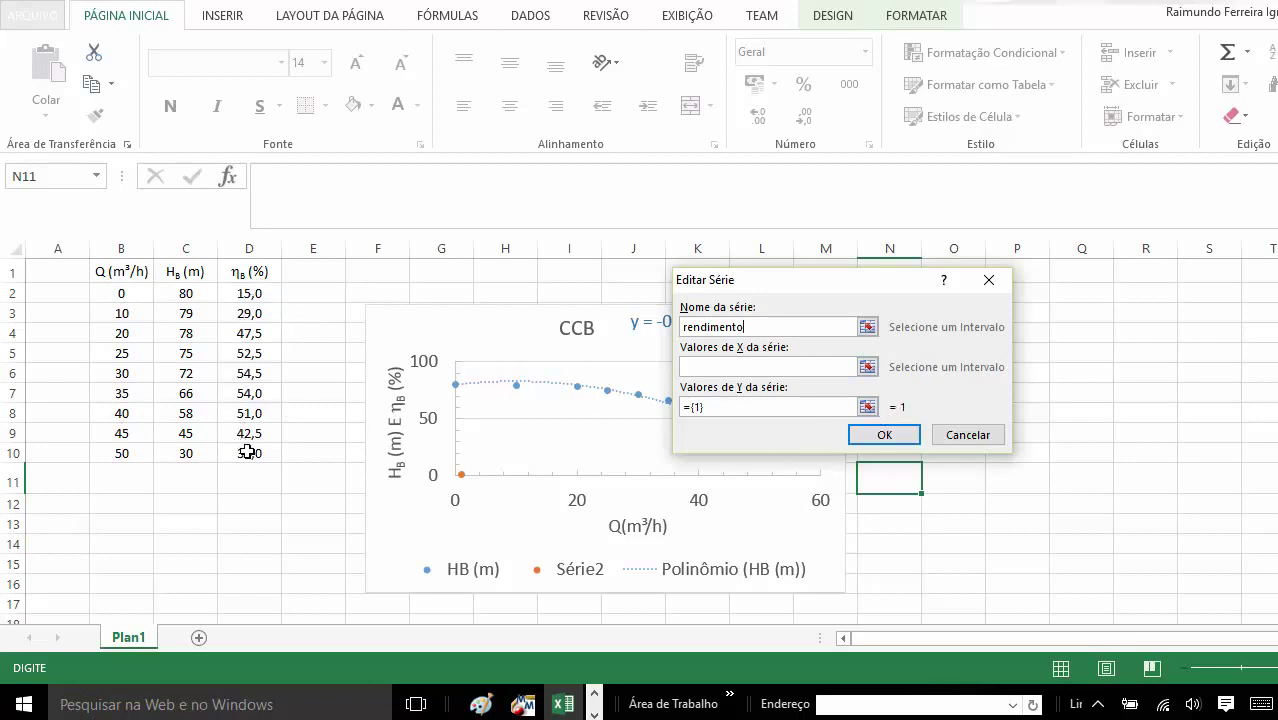
{"action": "left_click", "coordinate": [868, 367]}
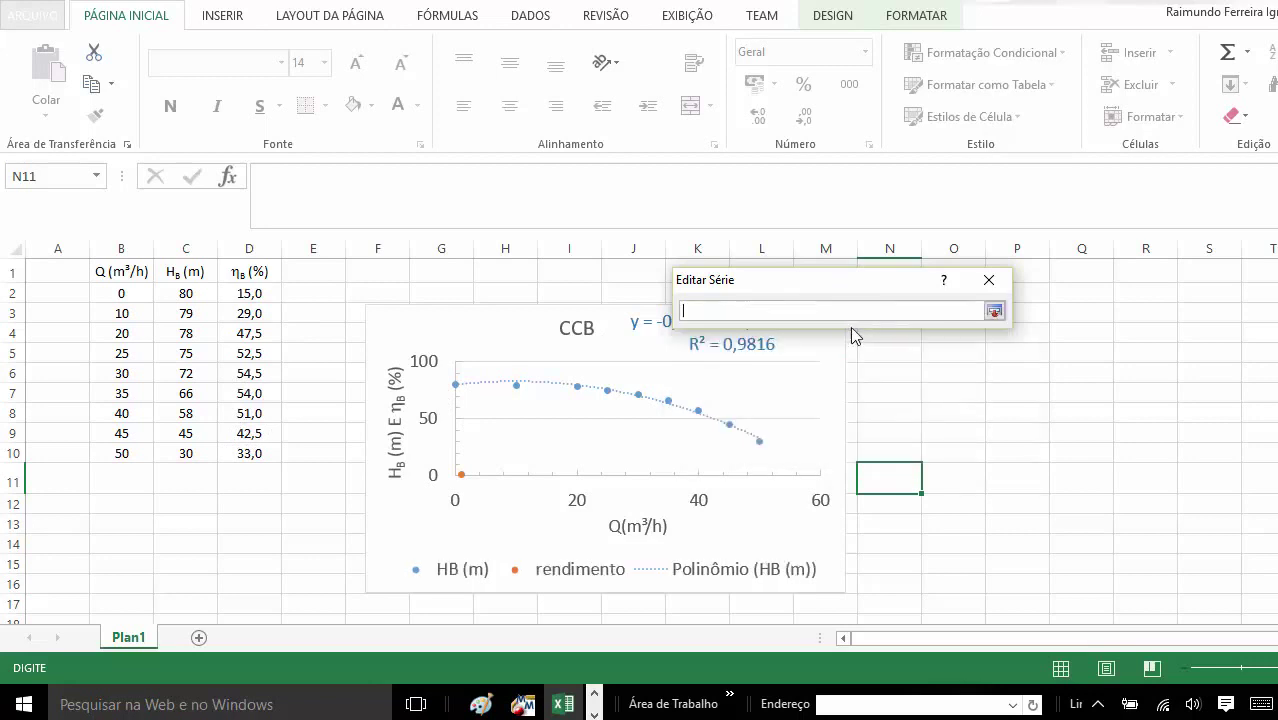
{"action": "left_click_drag", "start_coordinate": [106, 292], "coordinate": [101, 456]}
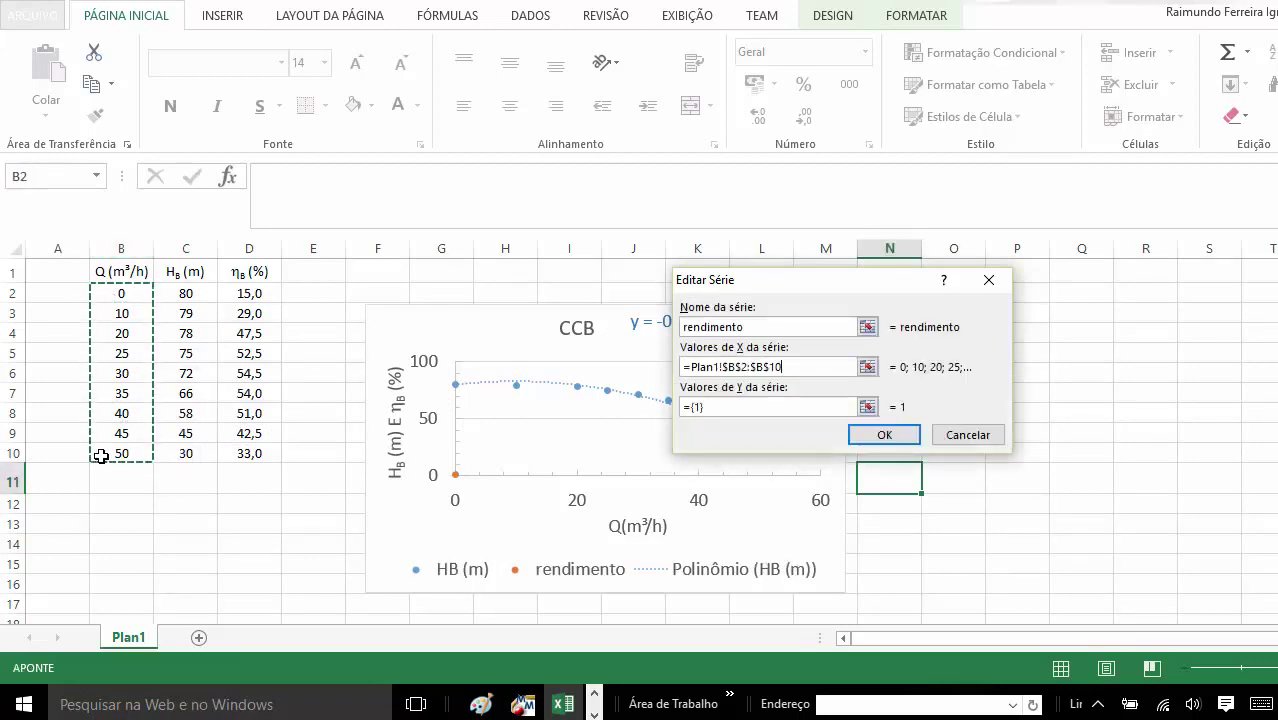
{"action": "left_click", "coordinate": [867, 407]}
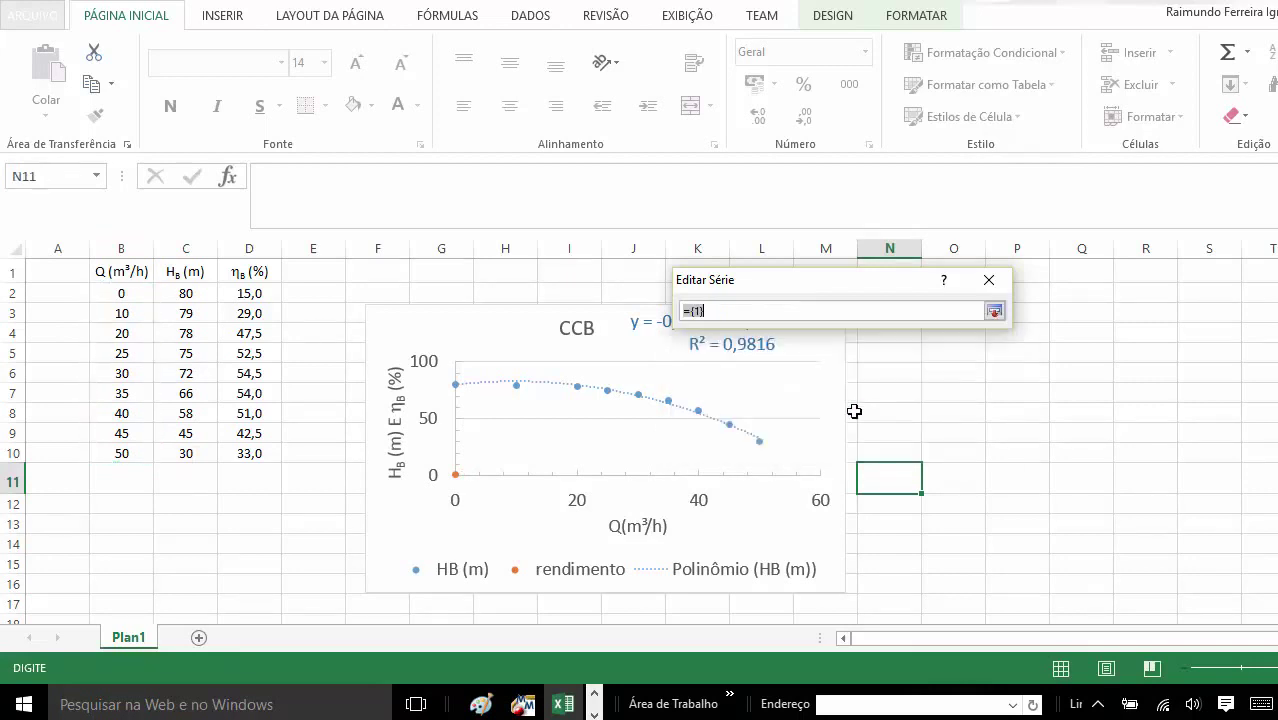
{"action": "mouse_move", "coordinate": [246, 292]}
{"action": "left_mouse_down"}
{"action": "mouse_move", "coordinate": [214, 452]}
{"action": "mouse_move", "coordinate": [257, 443]}
{"action": "left_mouse_up"}
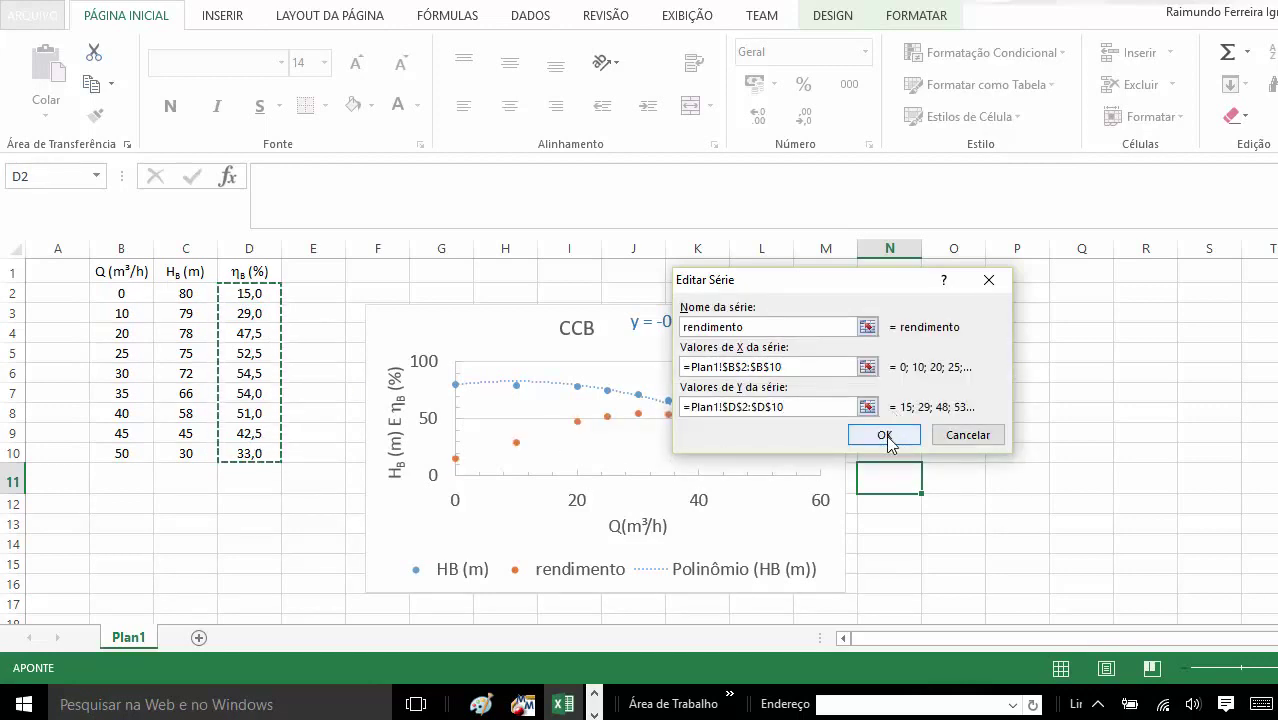
{"action": "left_click", "coordinate": [886, 435]}
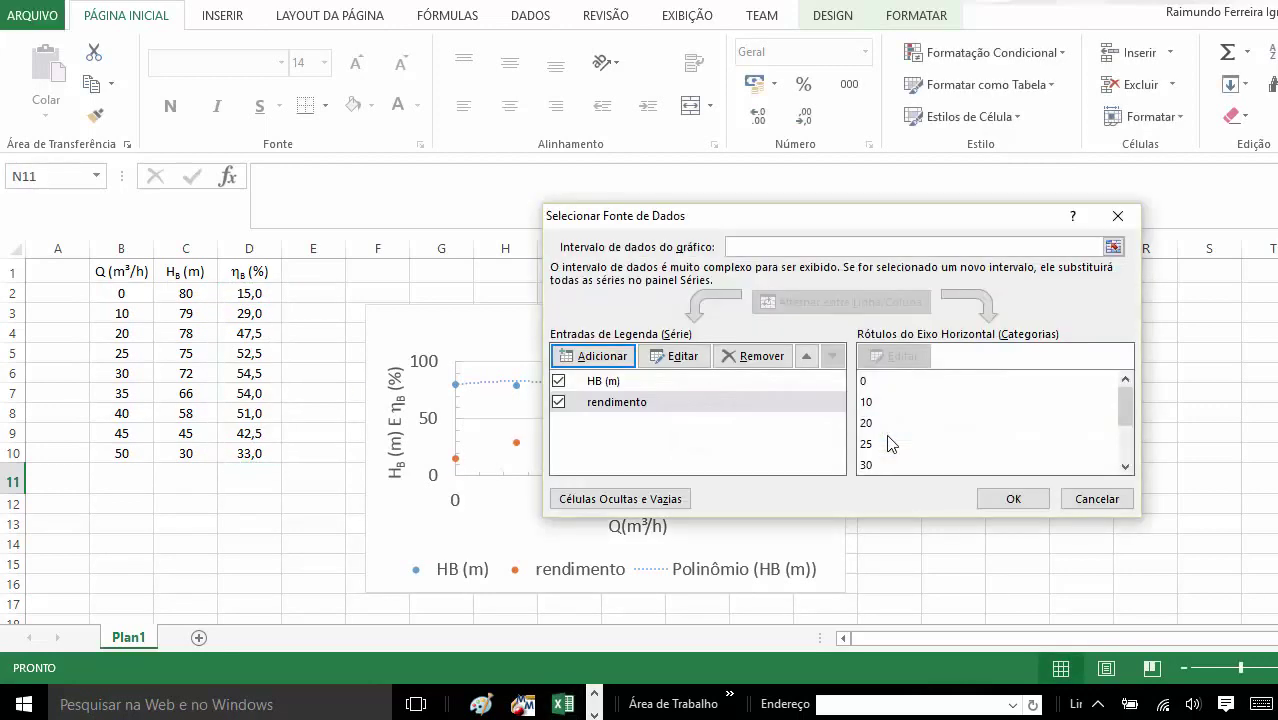
{"action": "left_click", "coordinate": [1013, 499]}
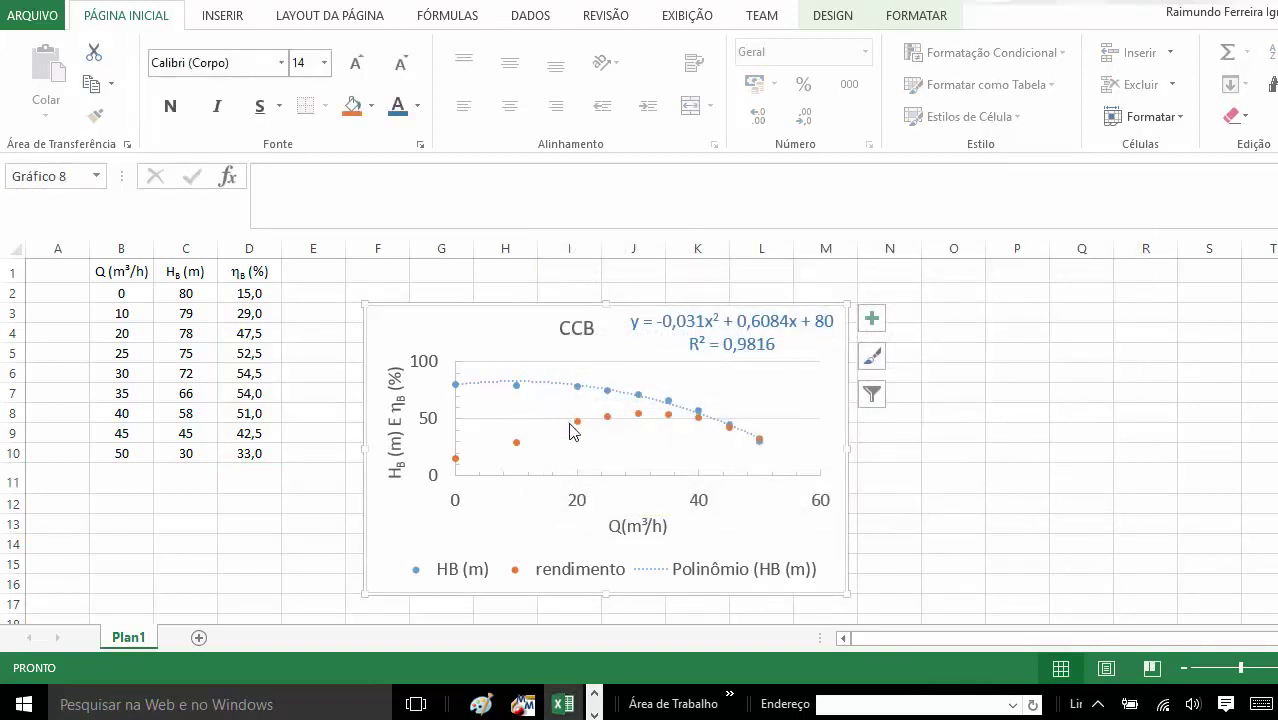
Type a narration note about the trendline equation in the formula bar, then erase it.
{"action": "left_click", "coordinate": [272, 173]}
{"action": "type", "text": "vamos adicio"}
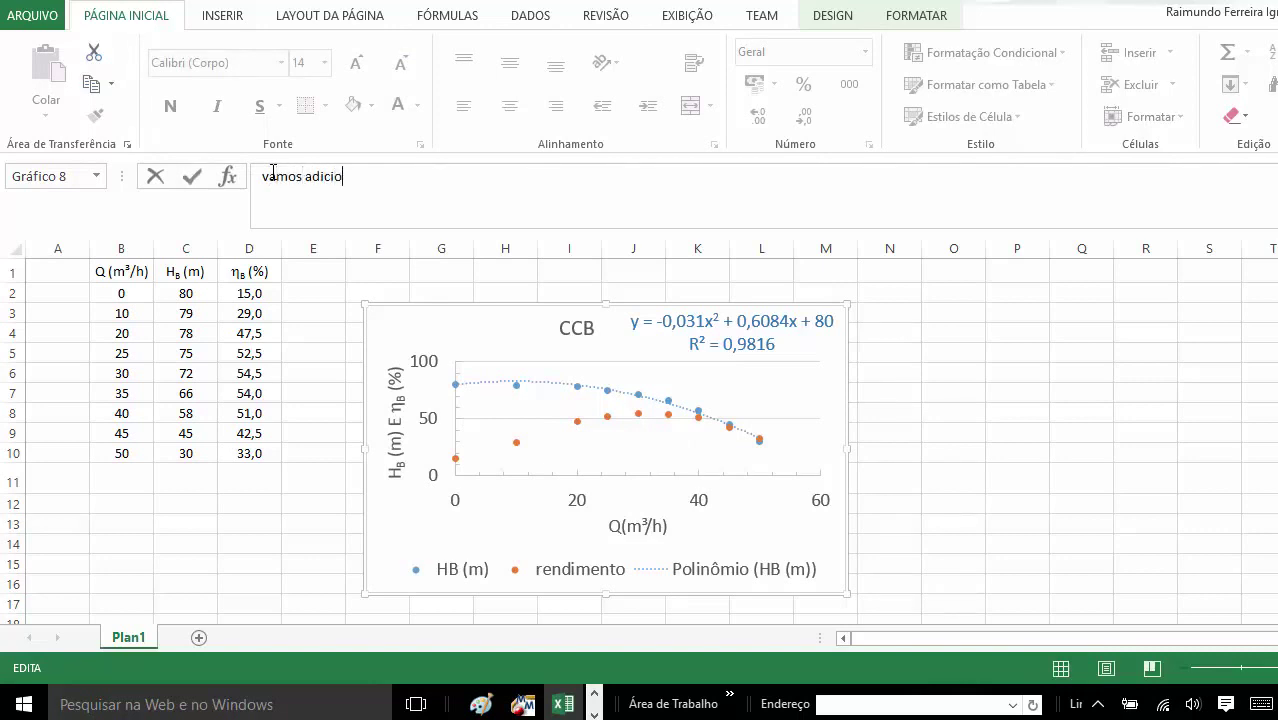
{"action": "type", "text": "nar a lin"}
{"action": "type", "text": "ha de ten"}
{"action": "type", "text": "dênc"}
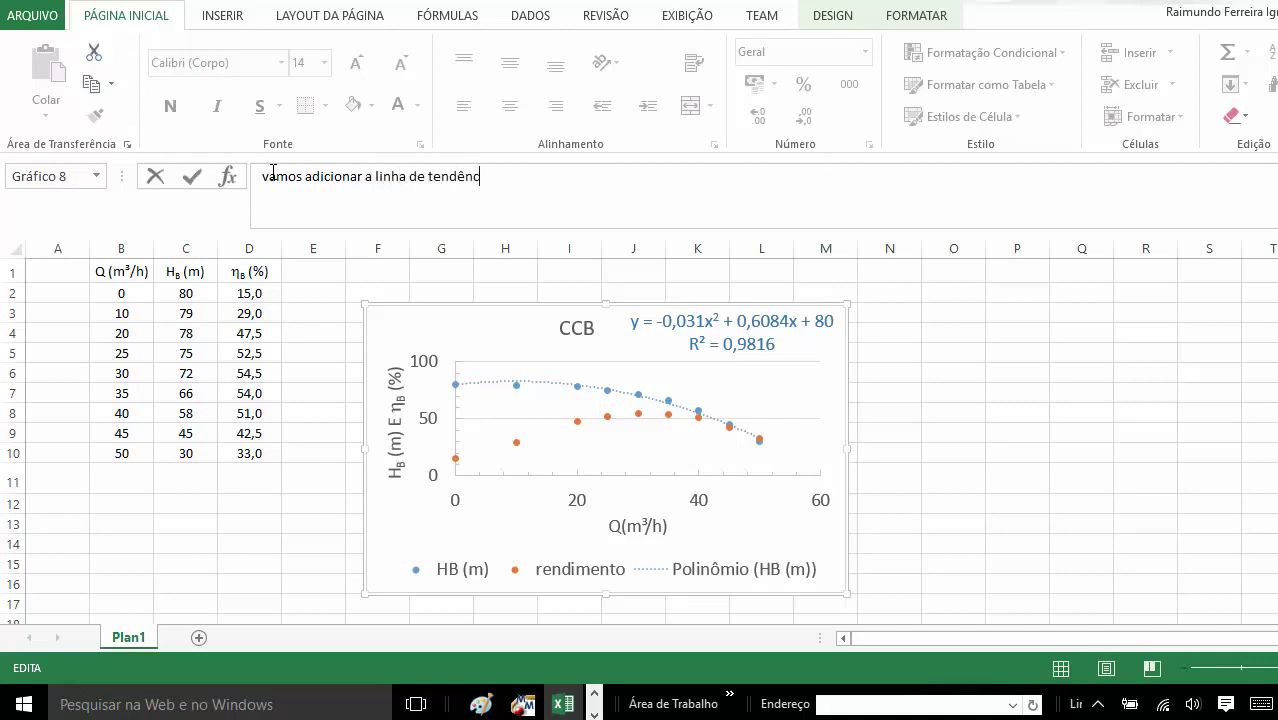
{"action": "type", "text": "ia com a s"}
{"action": "type", "text": "ua equação e o R²"}
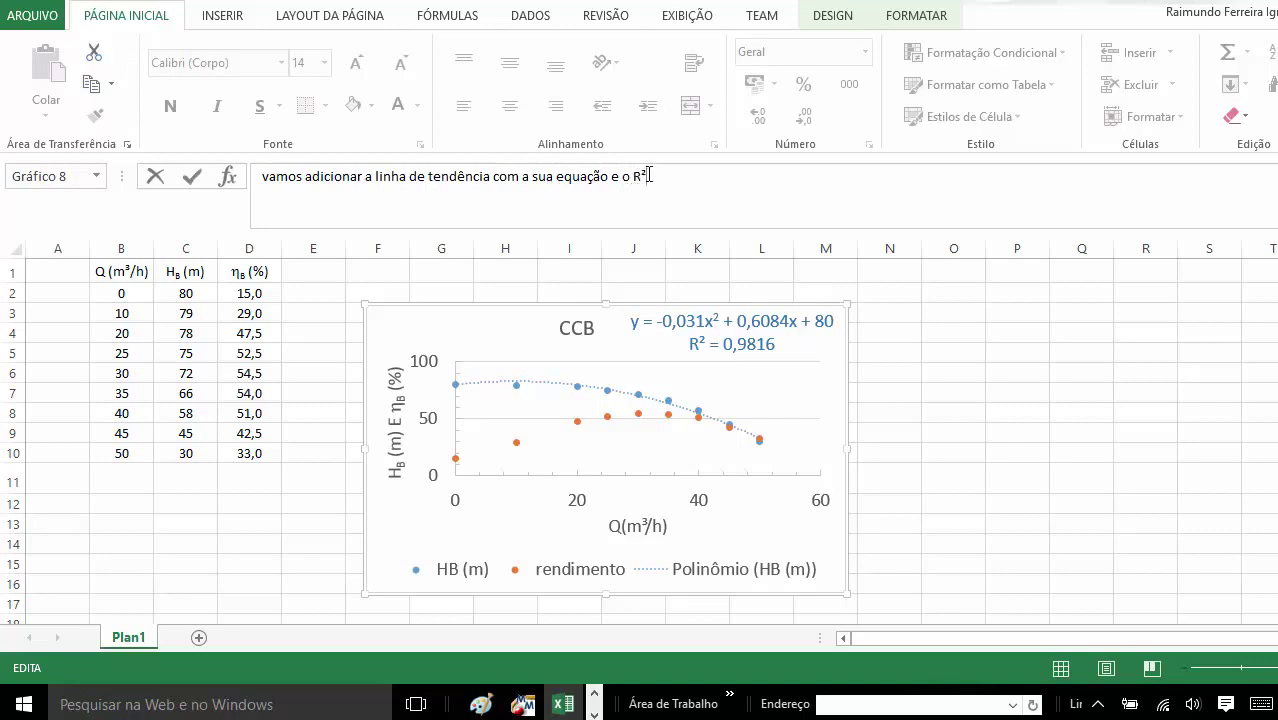
{"action": "left_click_drag", "start_coordinate": [646, 176], "coordinate": [258, 176]}
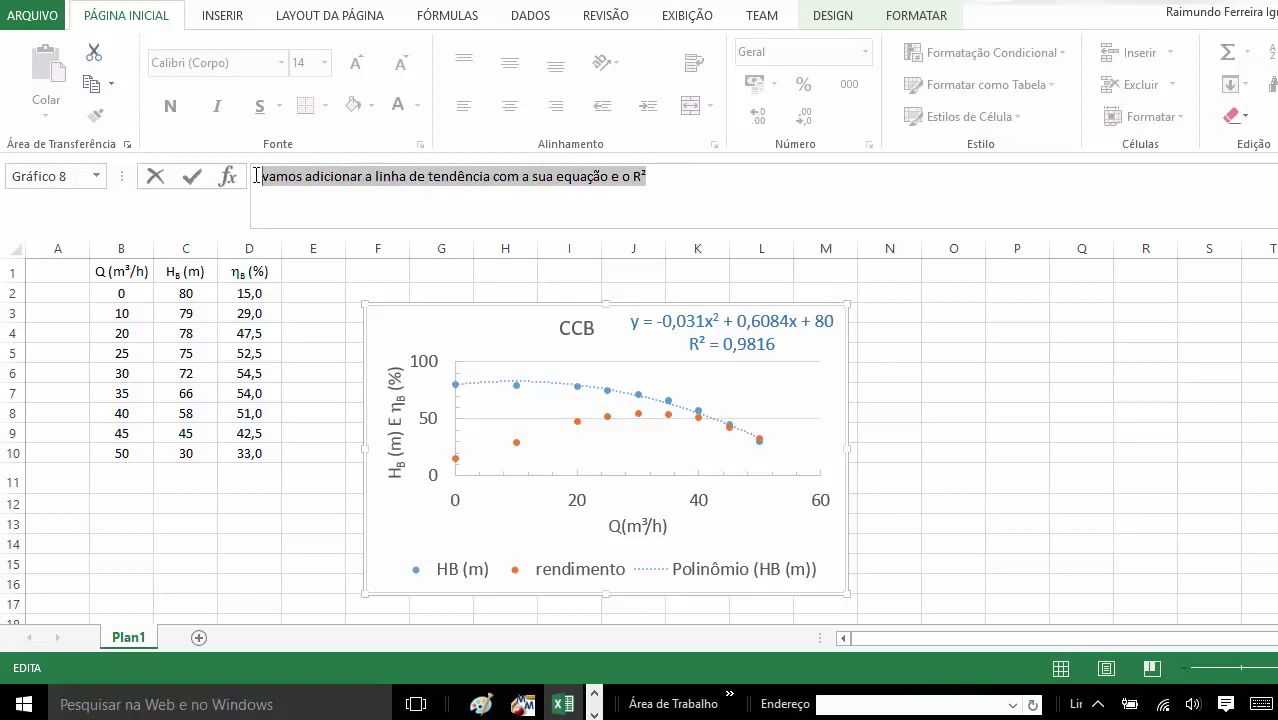
{"action": "key", "text": "BackSpace"}
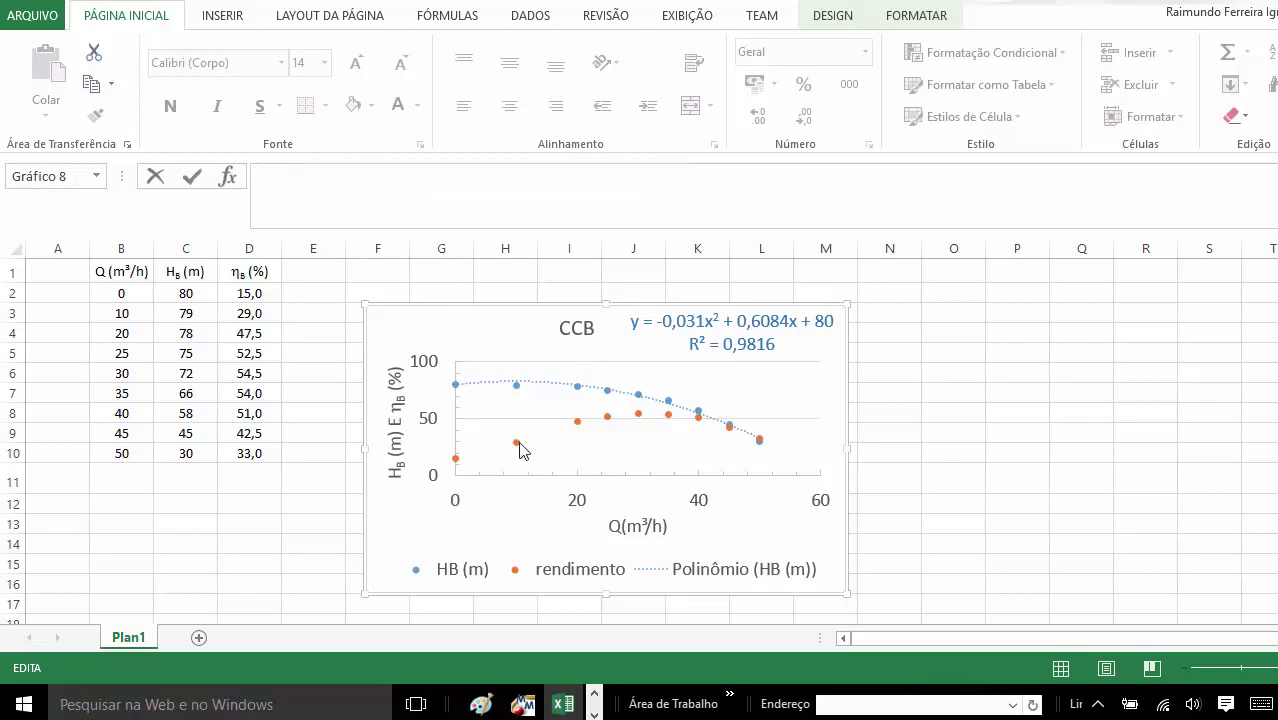
Make the rendimento trendline polynomial with fixed intercept, equation and R² shown, placed top-left.
{"action": "right_click", "coordinate": [516, 442]}
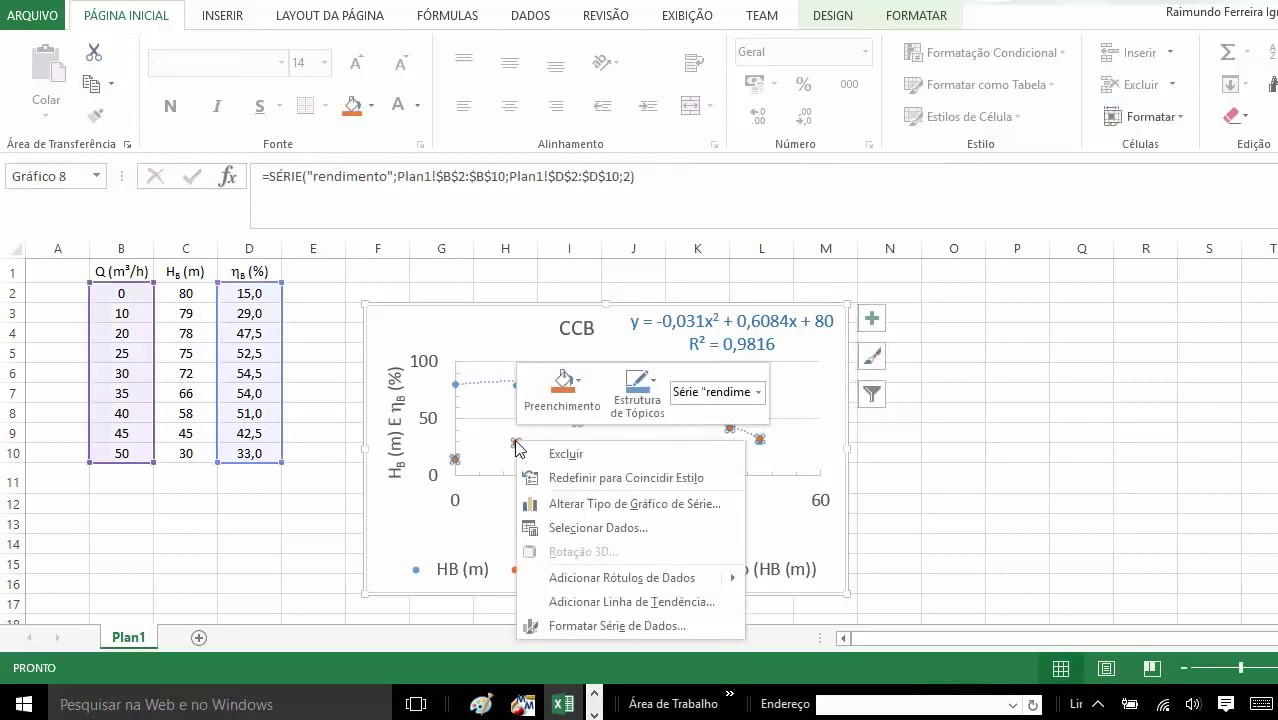
{"action": "key", "text": "Escape"}
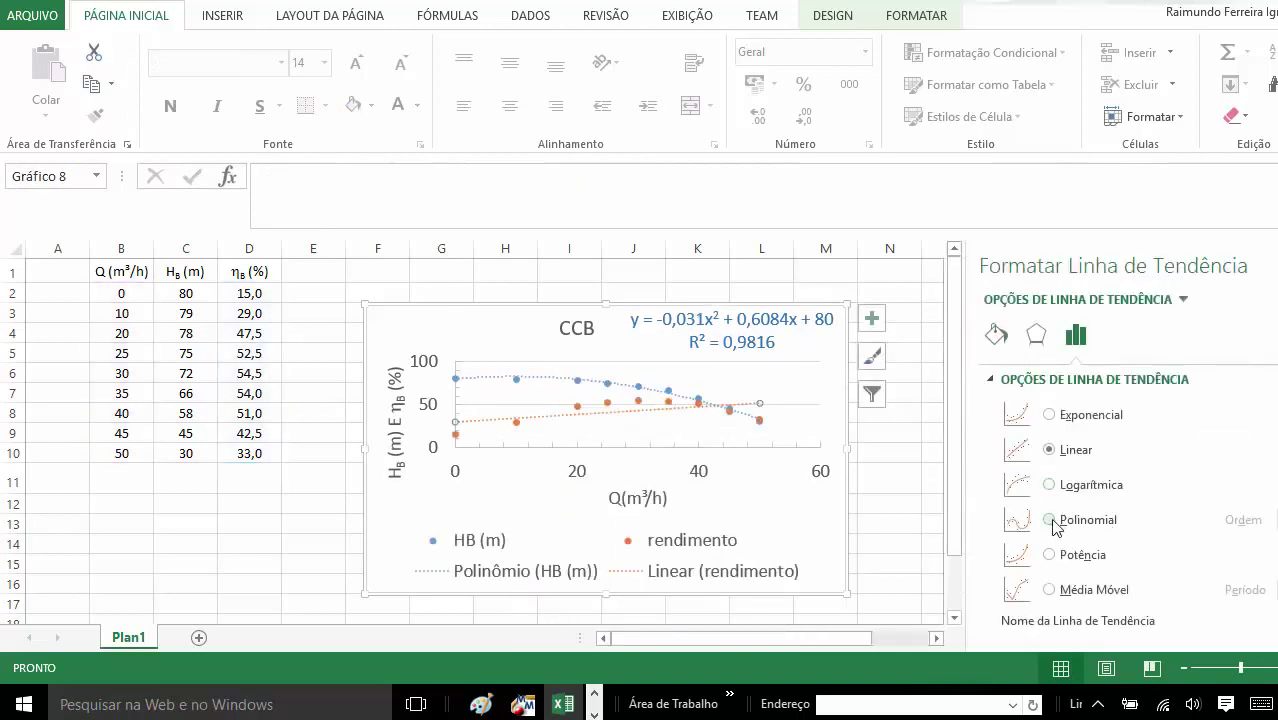
{"action": "left_click", "coordinate": [1049, 519]}
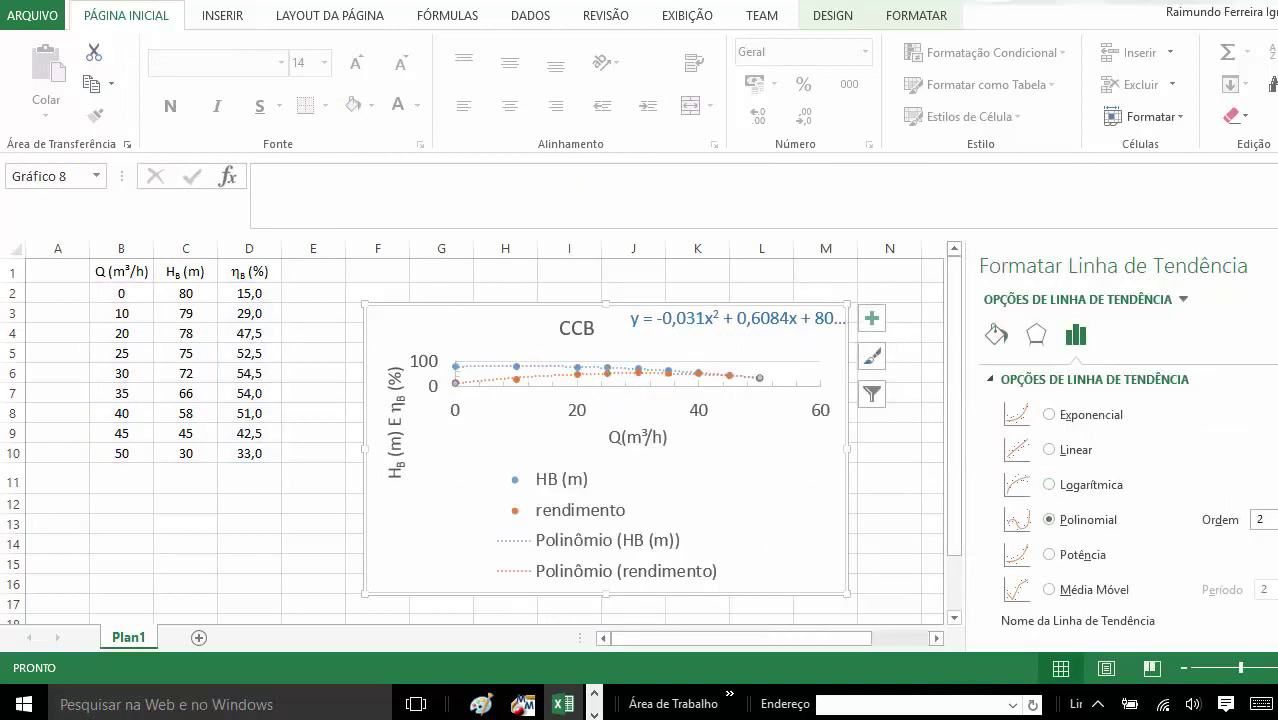
{"action": "scroll", "coordinate": [986, 598], "scroll_direction": "down", "scroll_amount": 5}
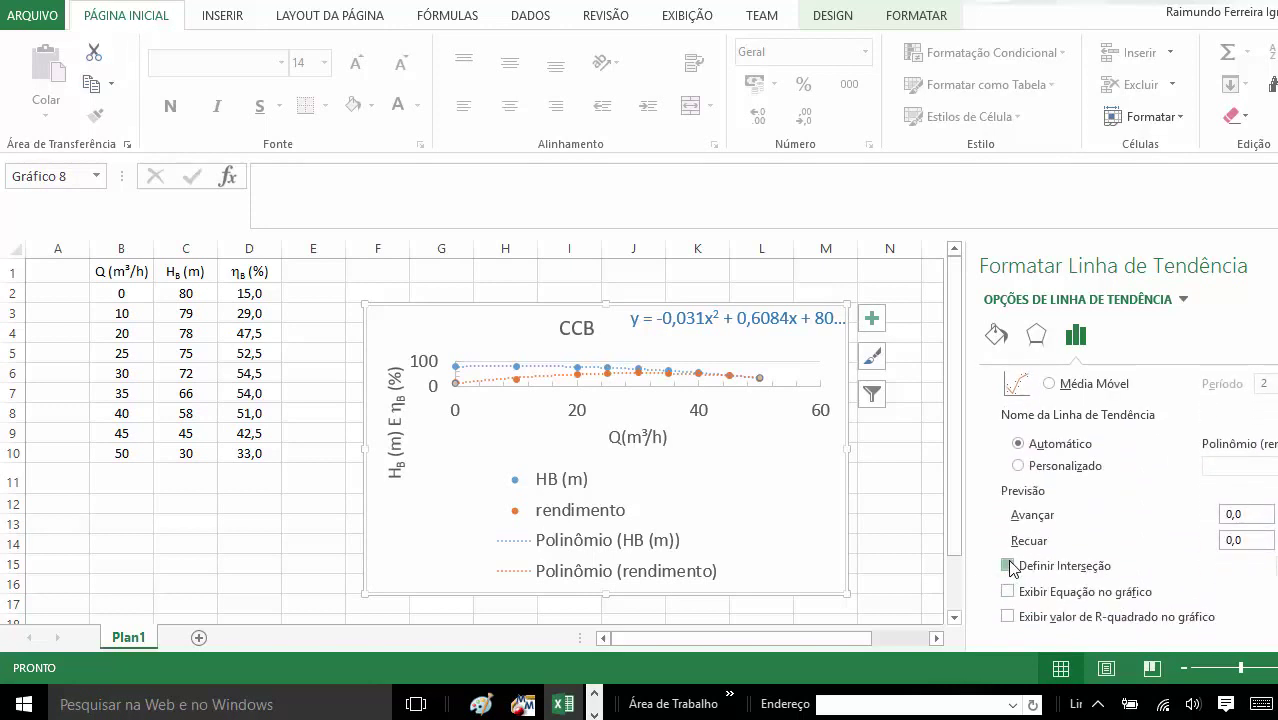
{"action": "left_click", "coordinate": [1008, 565]}
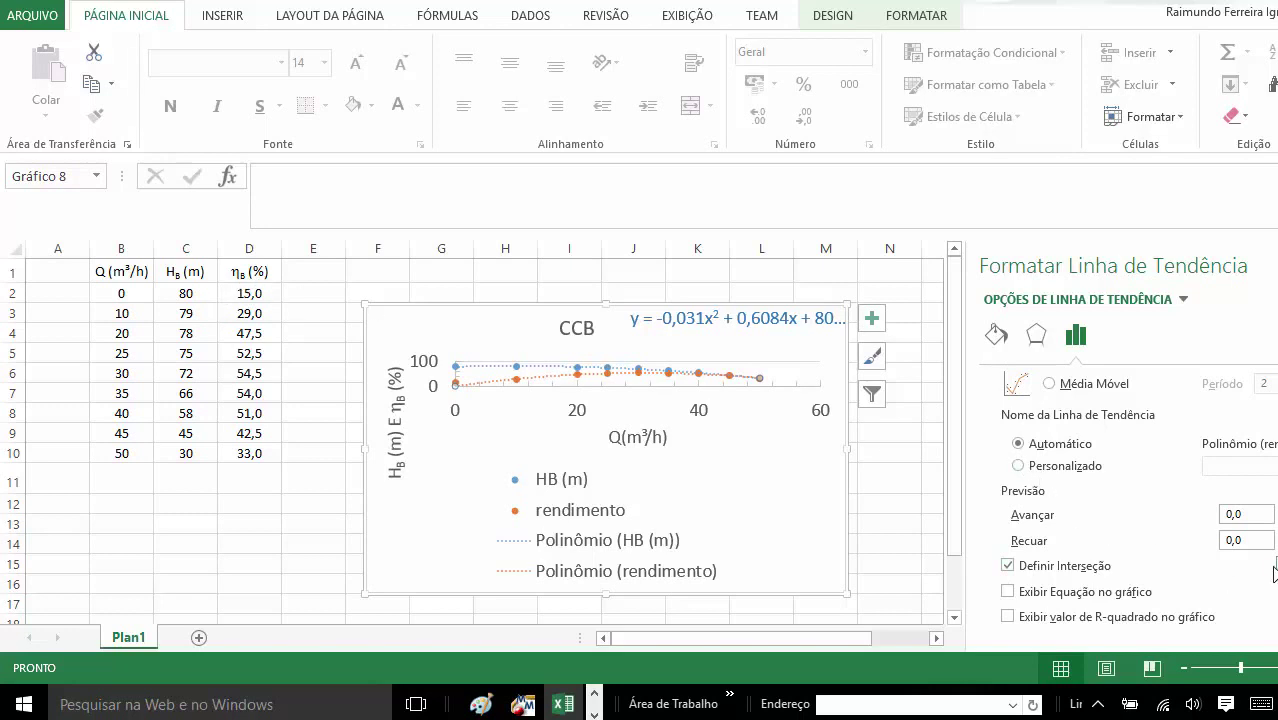
{"action": "left_click", "coordinate": [1008, 591]}
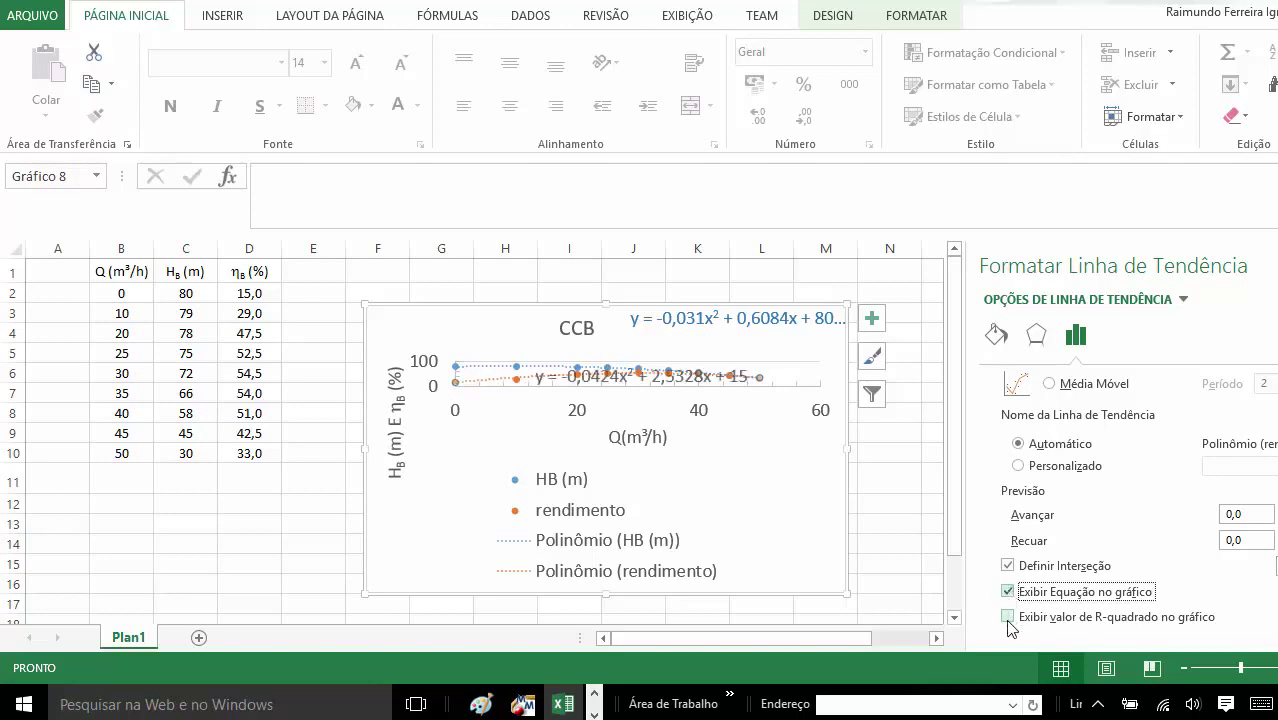
{"action": "left_click", "coordinate": [1008, 617]}
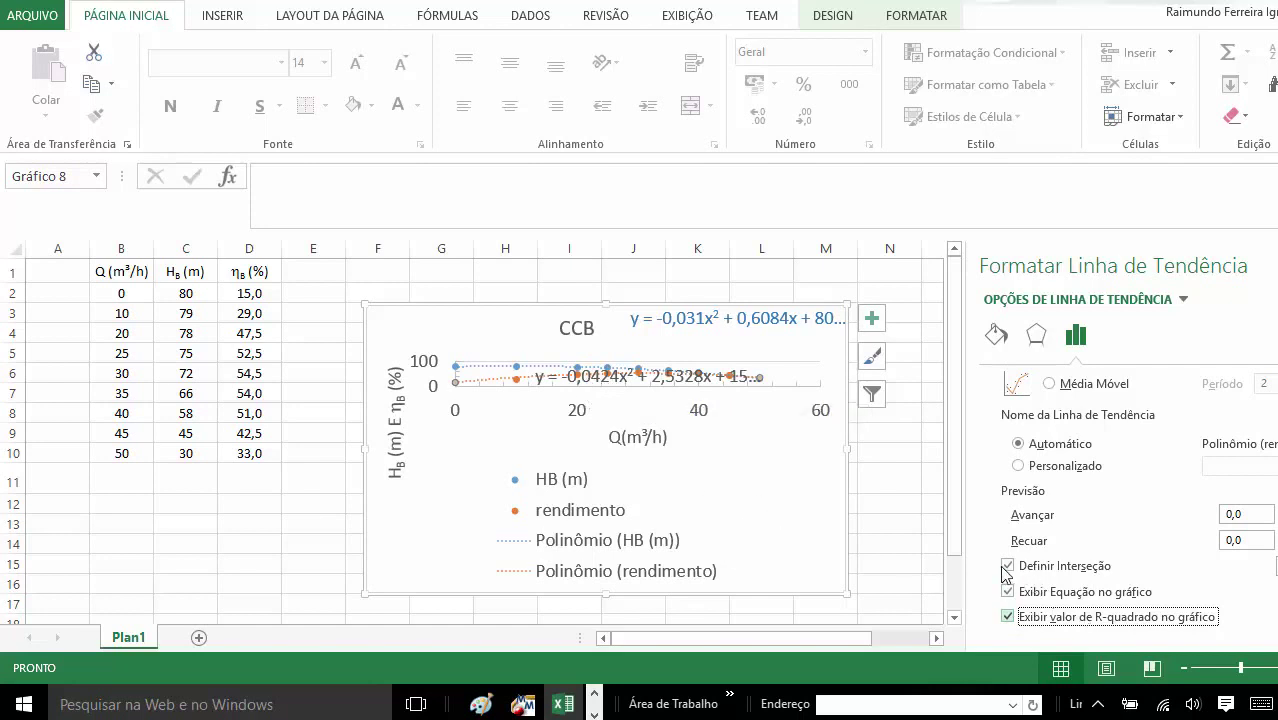
{"action": "left_click", "coordinate": [688, 390]}
{"action": "mouse_move", "coordinate": [688, 390]}
{"action": "left_mouse_down"}
{"action": "mouse_move", "coordinate": [605, 425]}
{"action": "mouse_move", "coordinate": [525, 321]}
{"action": "left_mouse_up"}
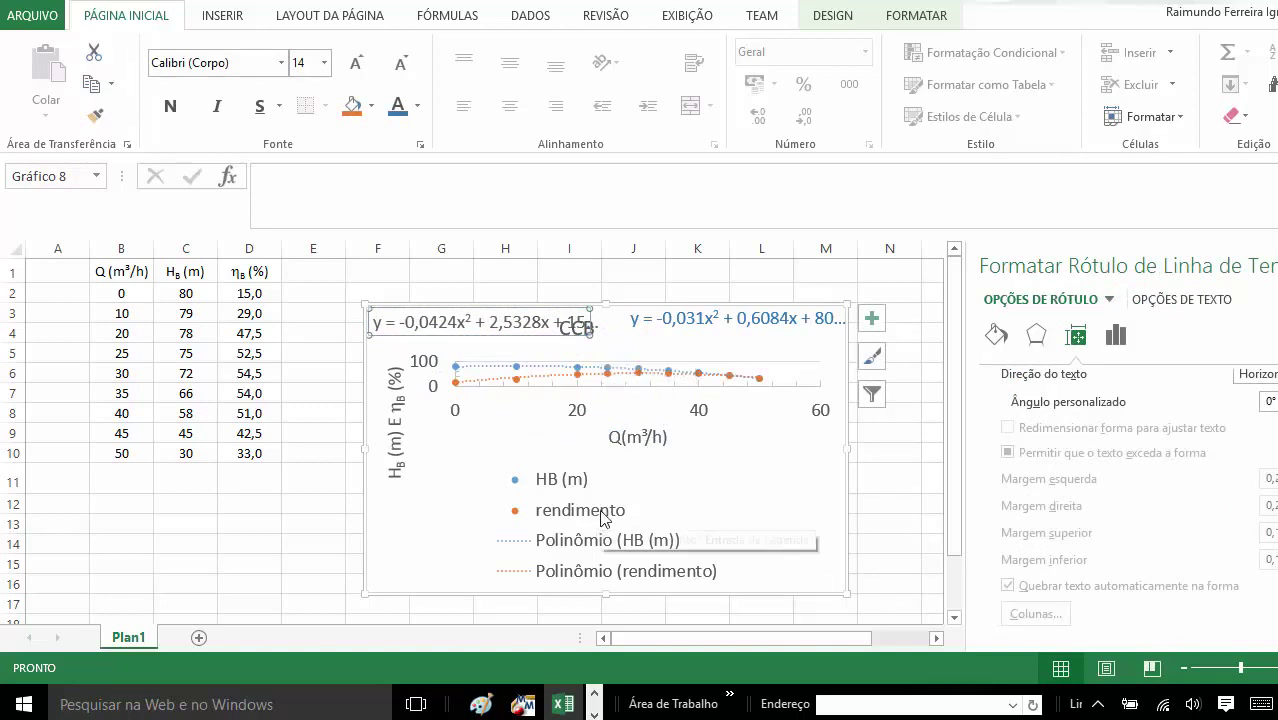
{"action": "left_click", "coordinate": [870, 524]}
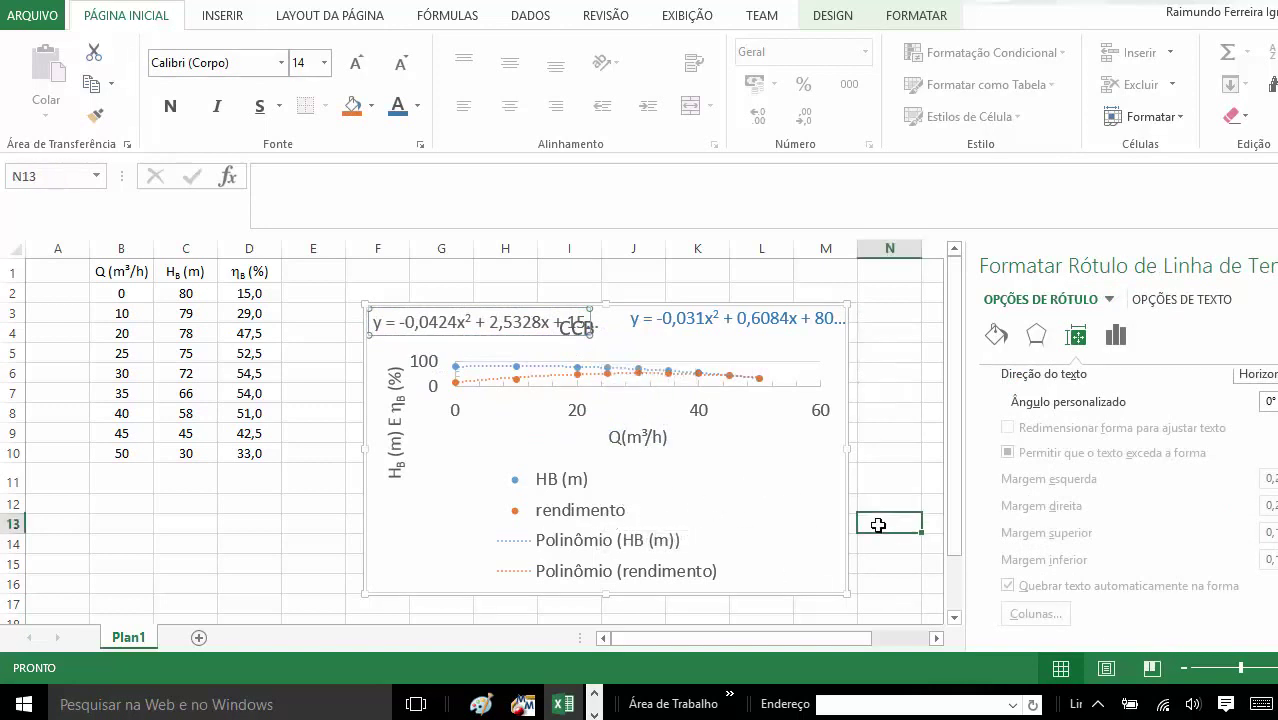
{"action": "left_click", "coordinate": [401, 517]}
{"action": "right_click", "coordinate": [400, 518]}
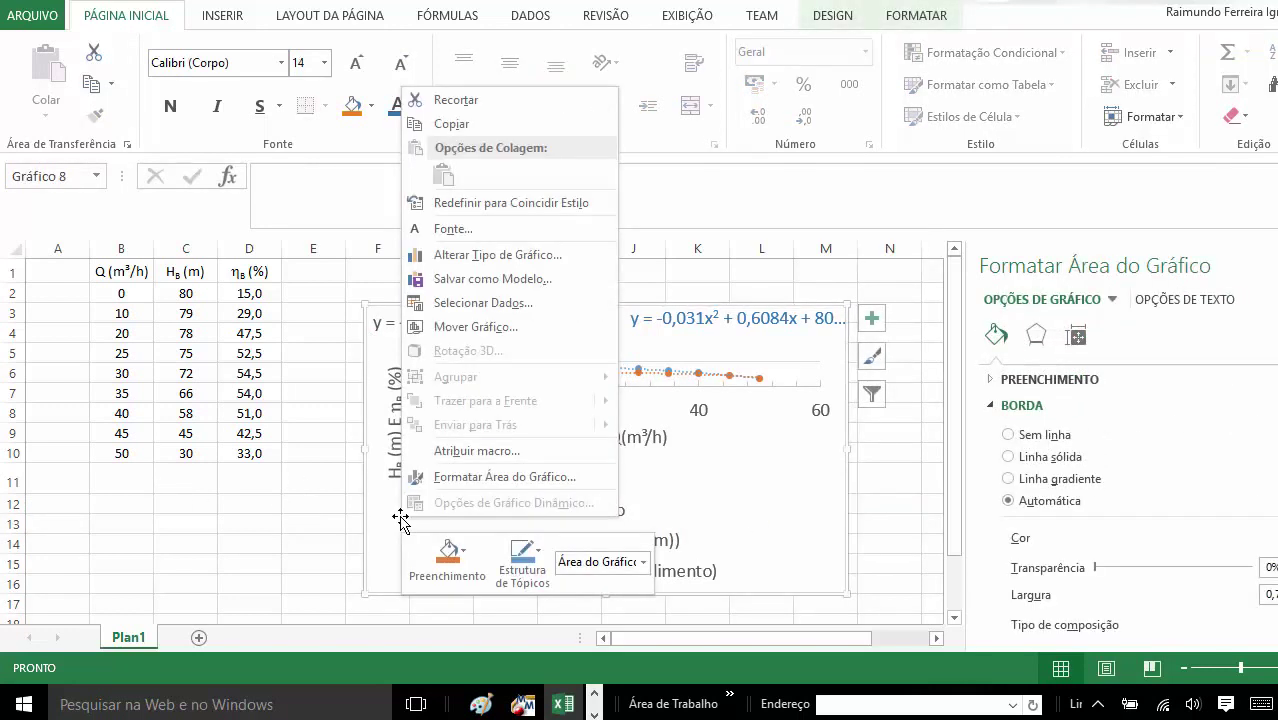
{"action": "left_click", "coordinate": [270, 176]}
{"action": "type", "text": "como ficou"}
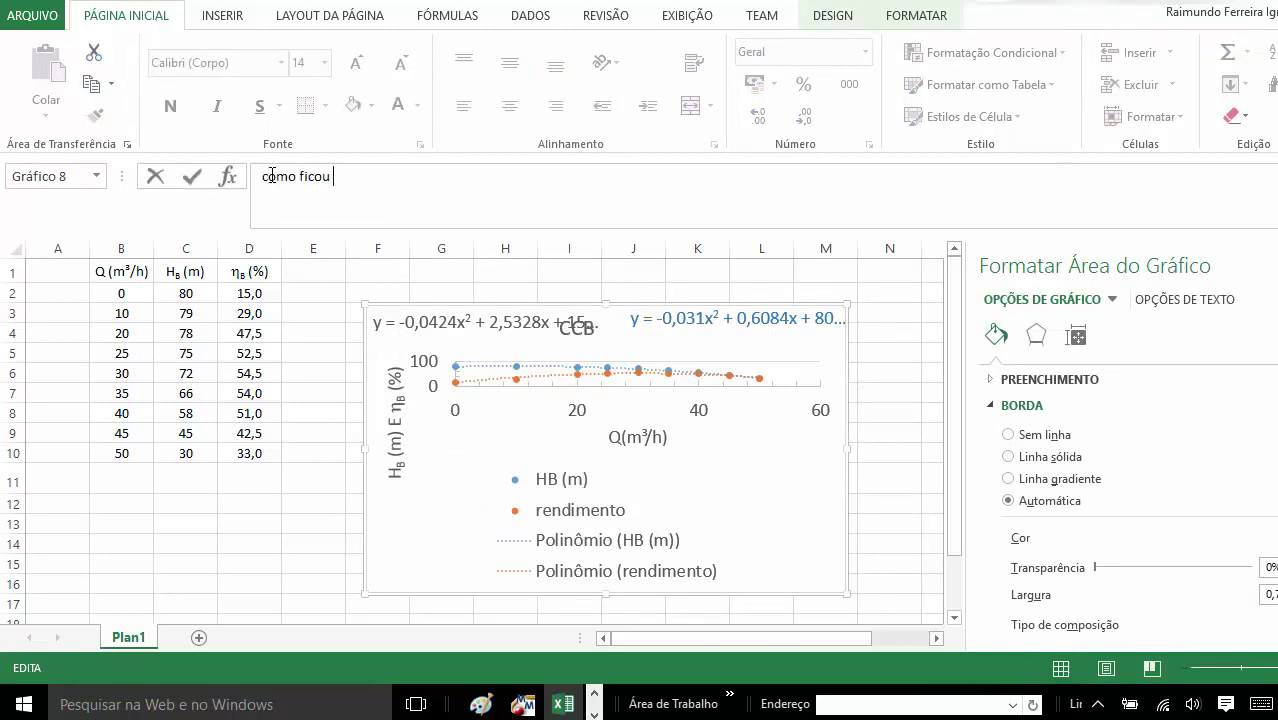
{"action": "type", "text": "muito peq"}
{"action": "type", "text": "ueno, vamos"}
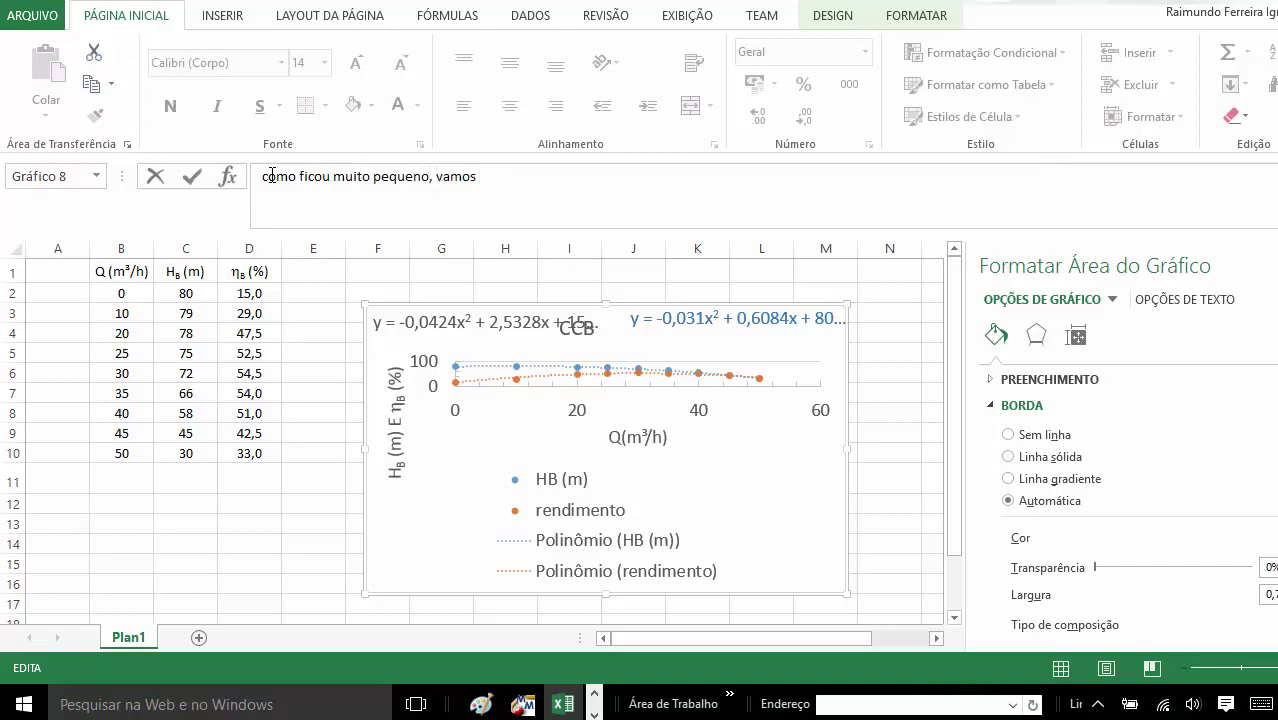
{"action": "type", "text": " mover o gráfico"}
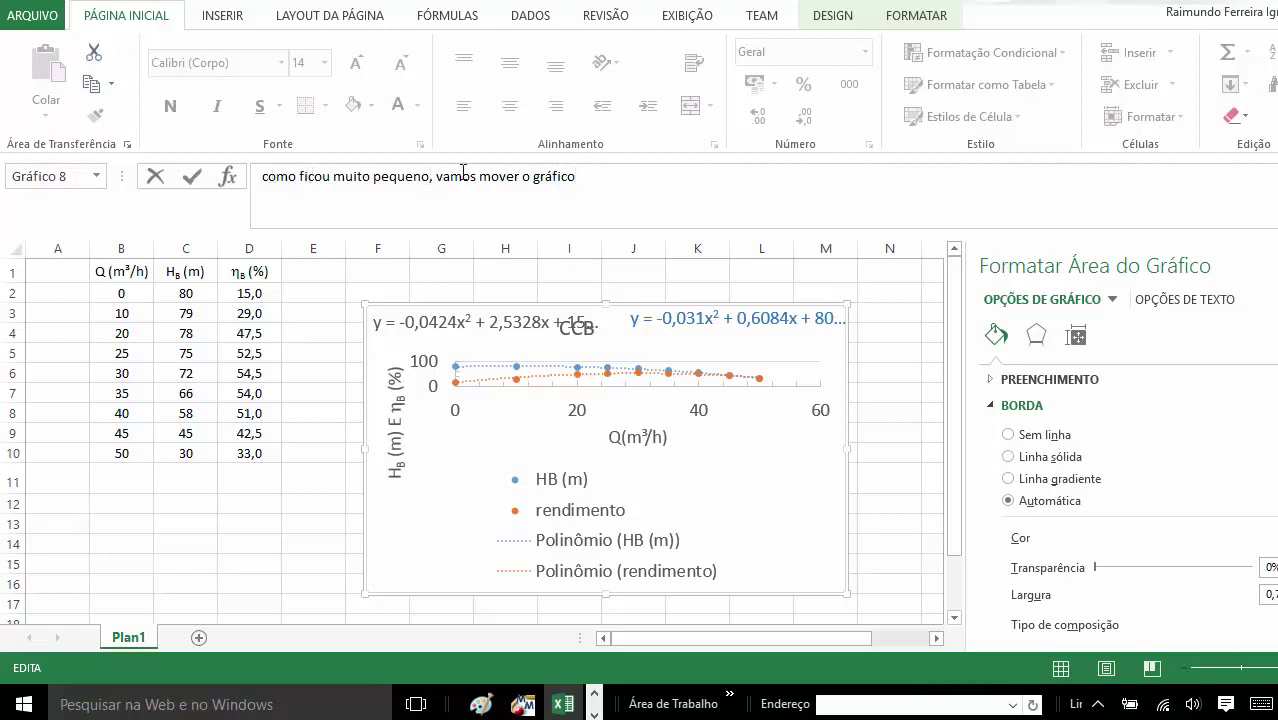
{"action": "left_click_drag", "start_coordinate": [588, 174], "coordinate": [249, 177]}
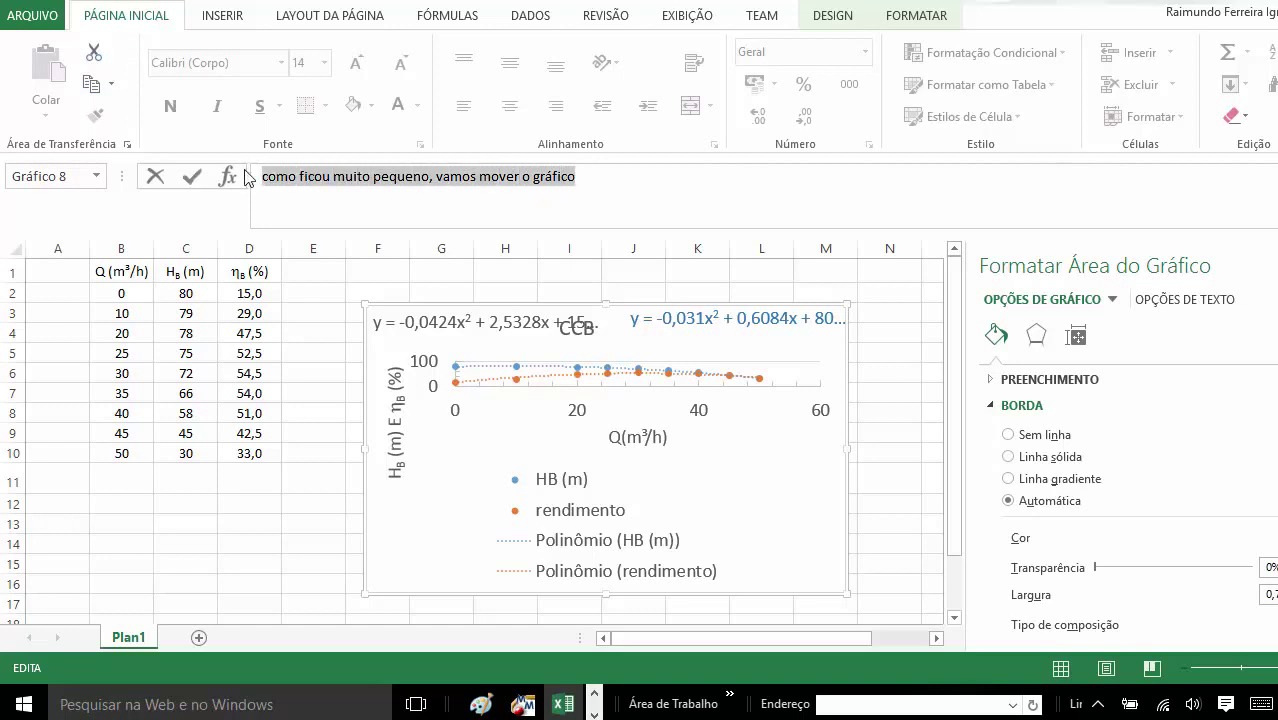
{"action": "key", "text": "BackSpace"}
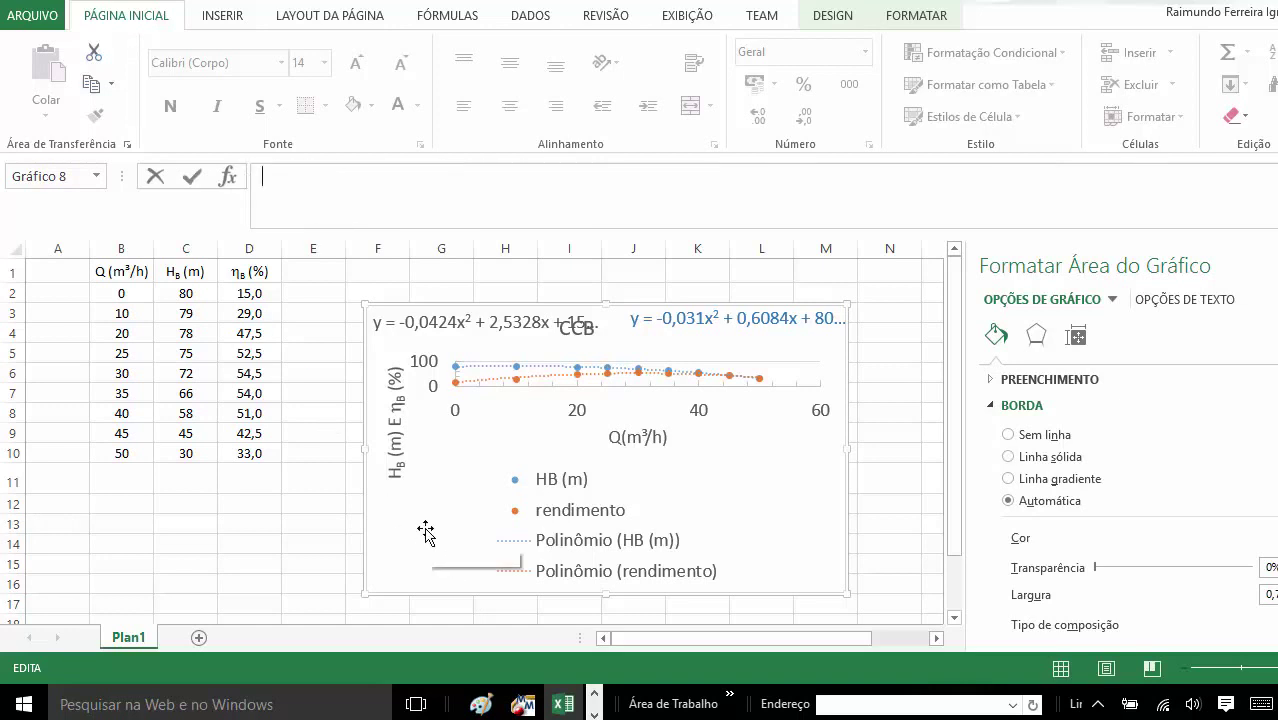
{"action": "left_click", "coordinate": [425, 530]}
{"action": "right_click", "coordinate": [425, 530]}
Move the chart to a new chart sheet named CCB and drag the HB equation inside the plot.
{"action": "left_click", "coordinate": [499, 337]}
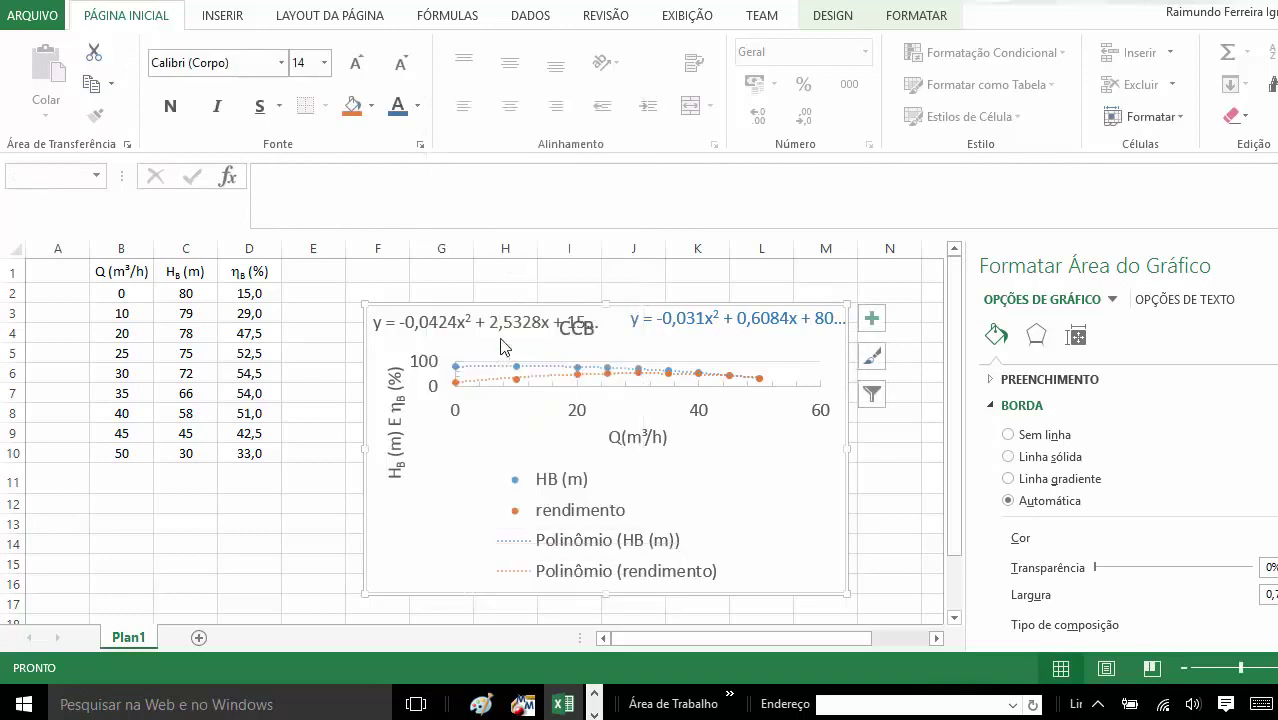
{"action": "left_click", "coordinate": [360, 307]}
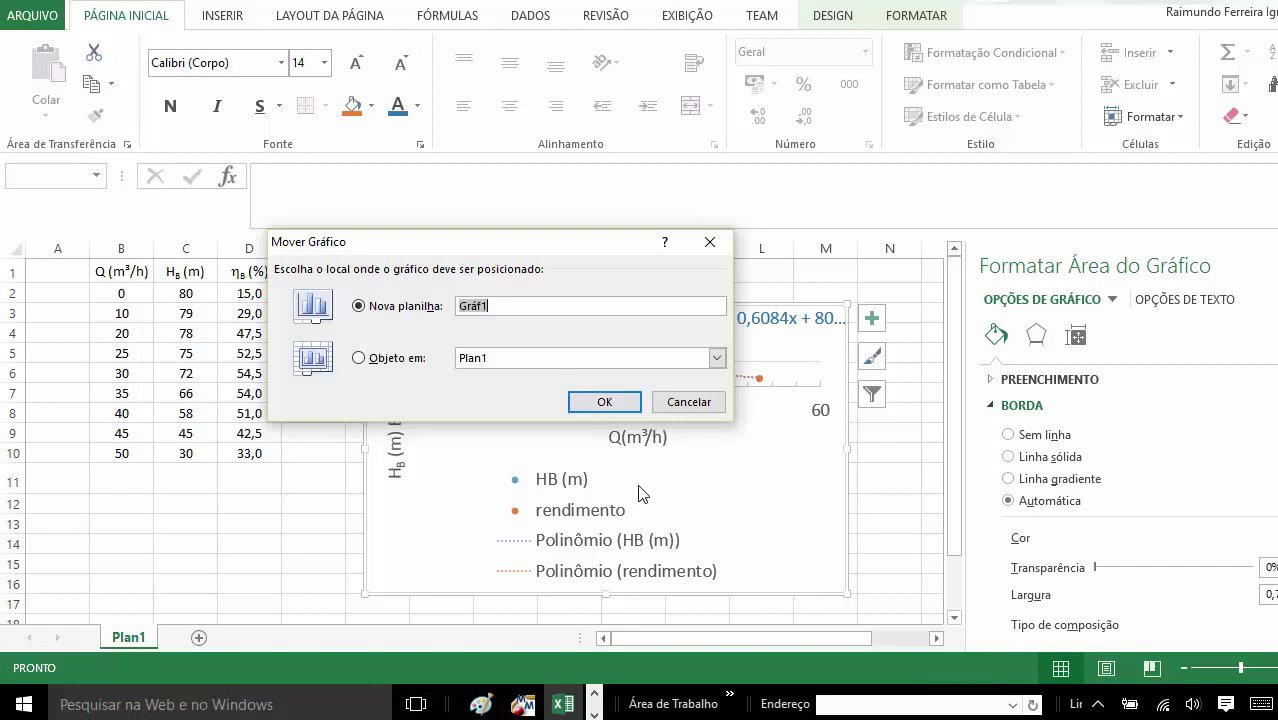
{"action": "type", "text": "CCB"}
{"action": "left_click", "coordinate": [595, 402]}
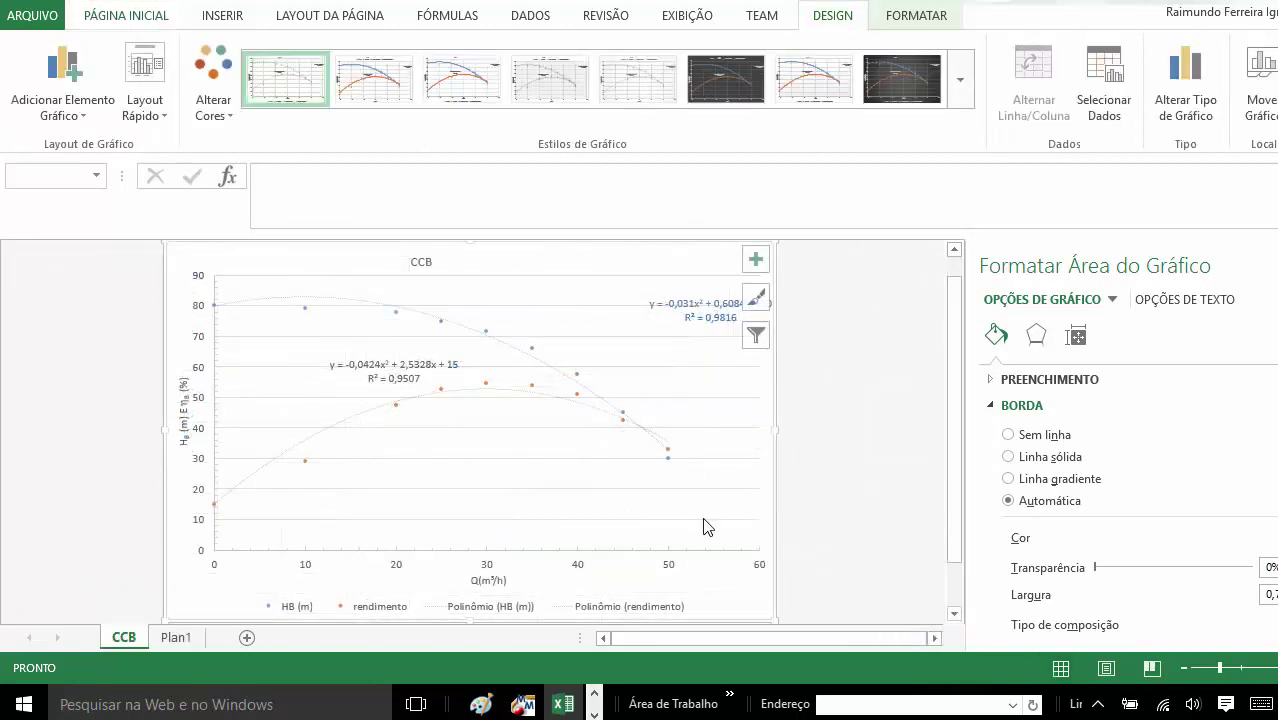
{"action": "left_click_drag", "start_coordinate": [667, 310], "coordinate": [548, 318]}
Place the rendimento equation above its curve, colour it orange and make it bold.
{"action": "left_click", "coordinate": [119, 14]}
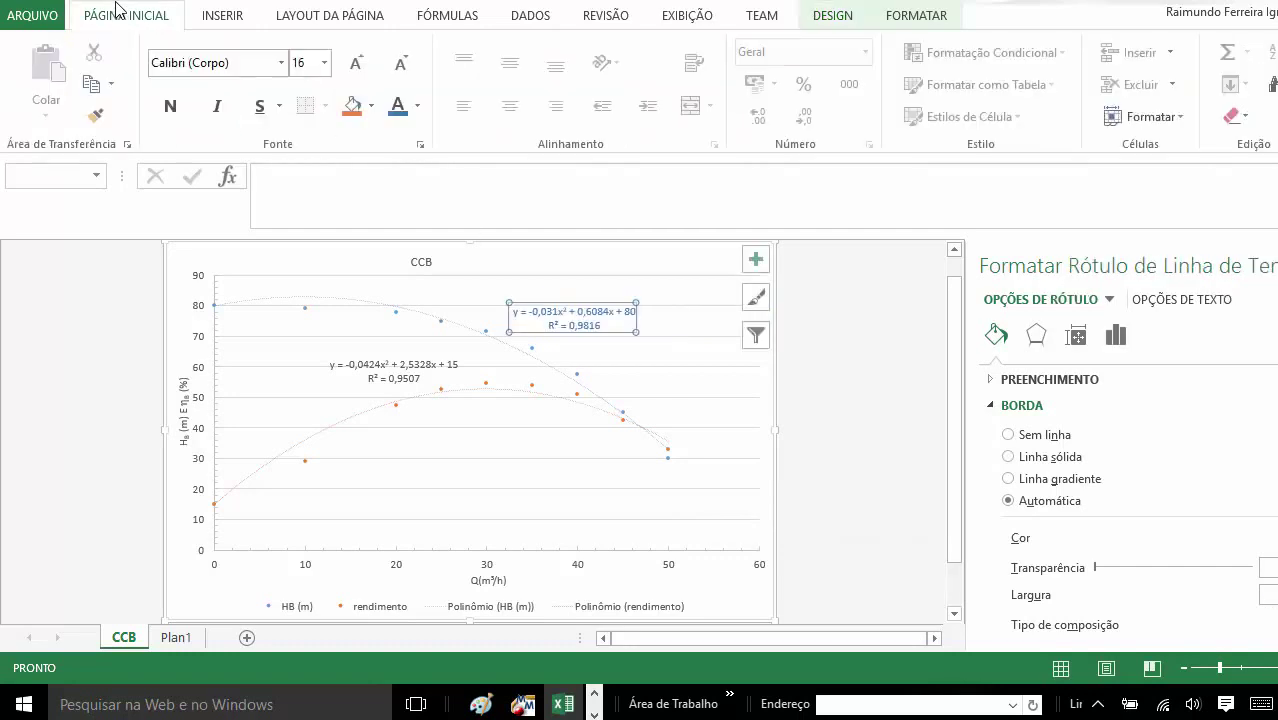
{"action": "left_click_drag", "start_coordinate": [390, 372], "coordinate": [351, 398]}
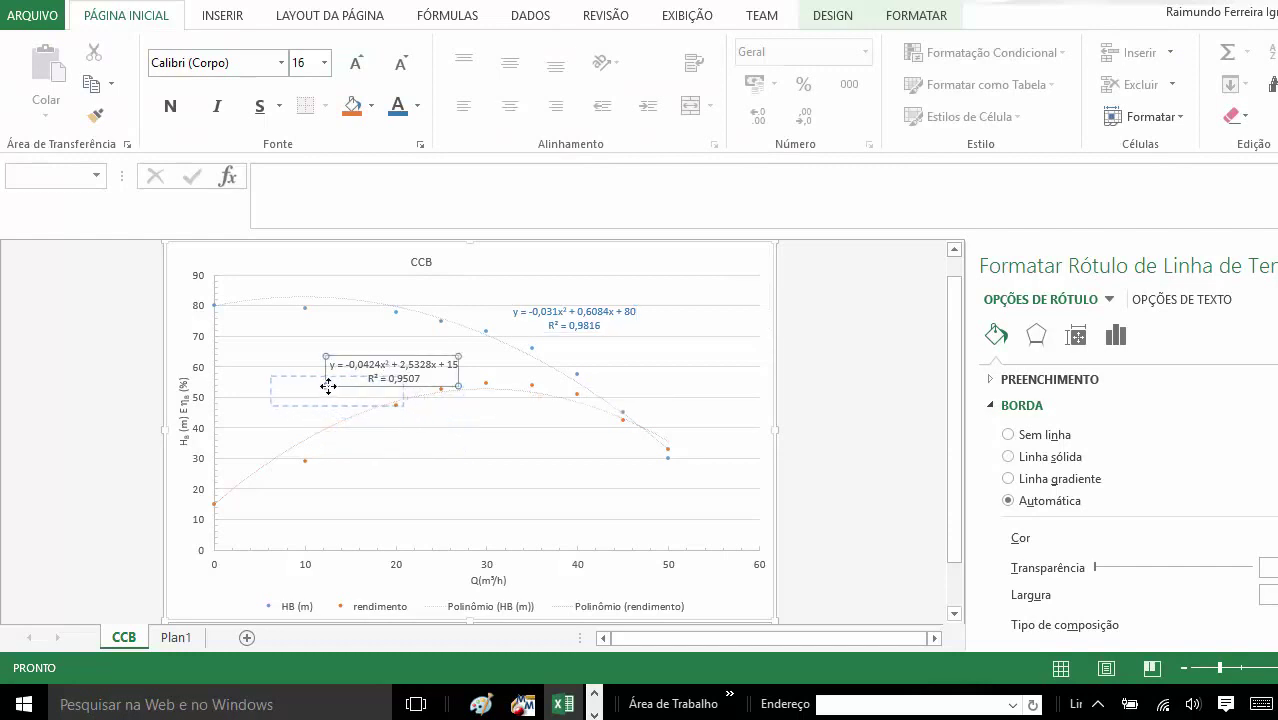
{"action": "left_click_drag", "start_coordinate": [351, 398], "coordinate": [323, 386]}
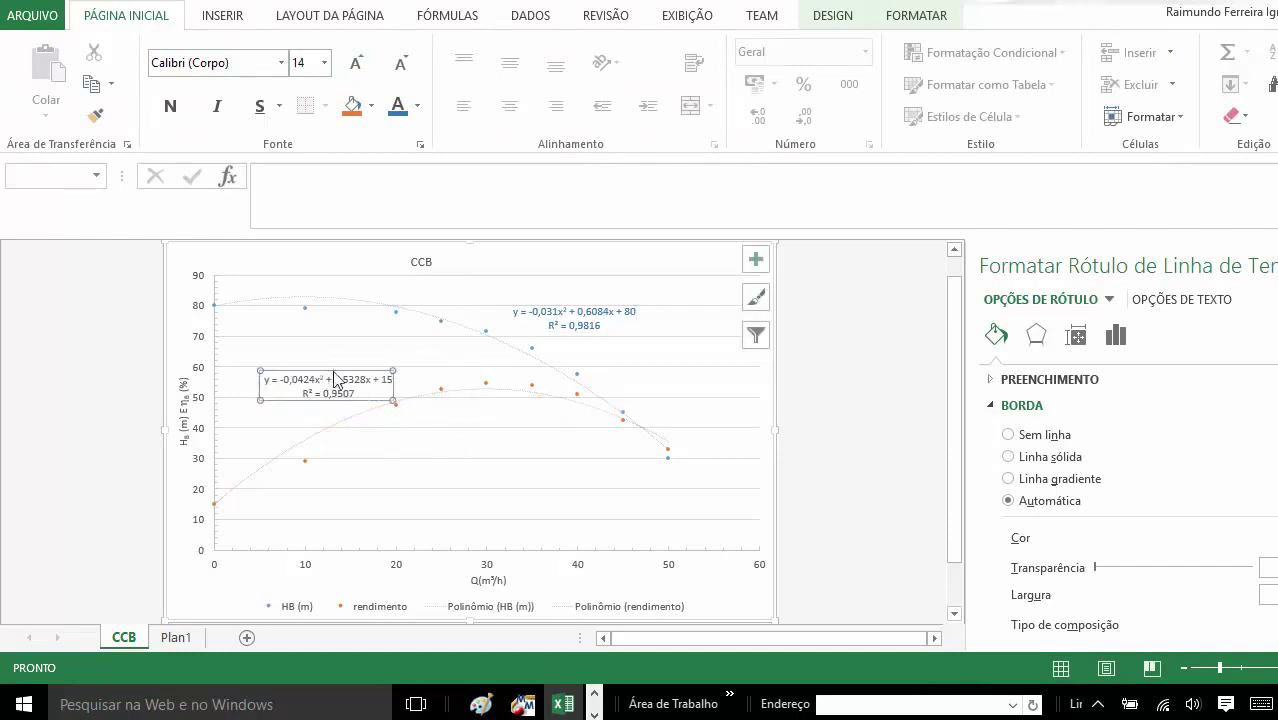
{"action": "left_click", "coordinate": [417, 106]}
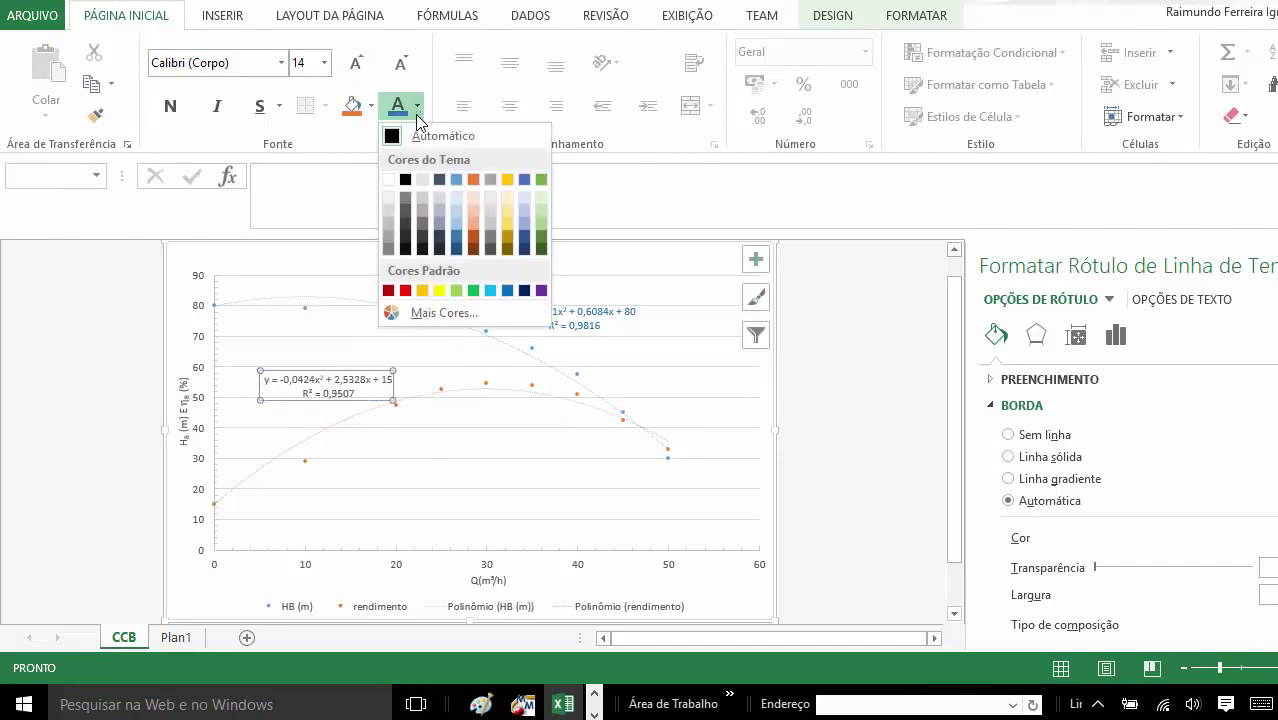
{"action": "left_click", "coordinate": [473, 180]}
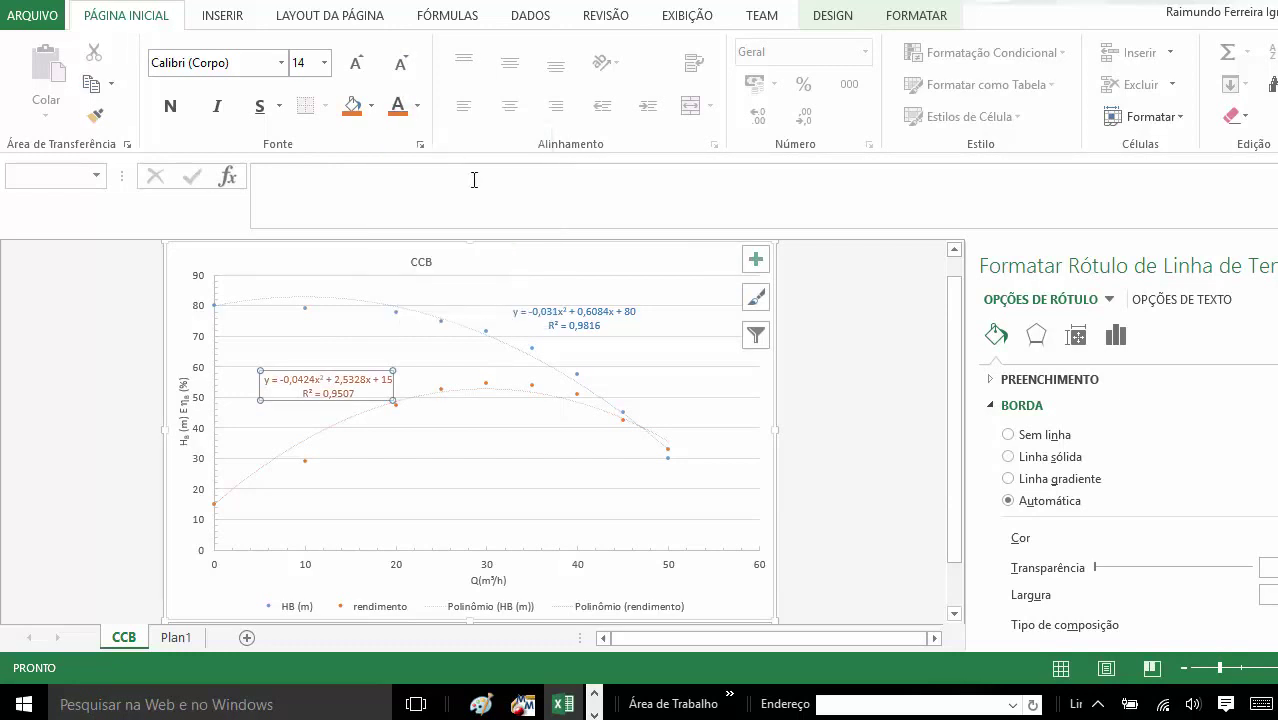
{"action": "left_click", "coordinate": [179, 114]}
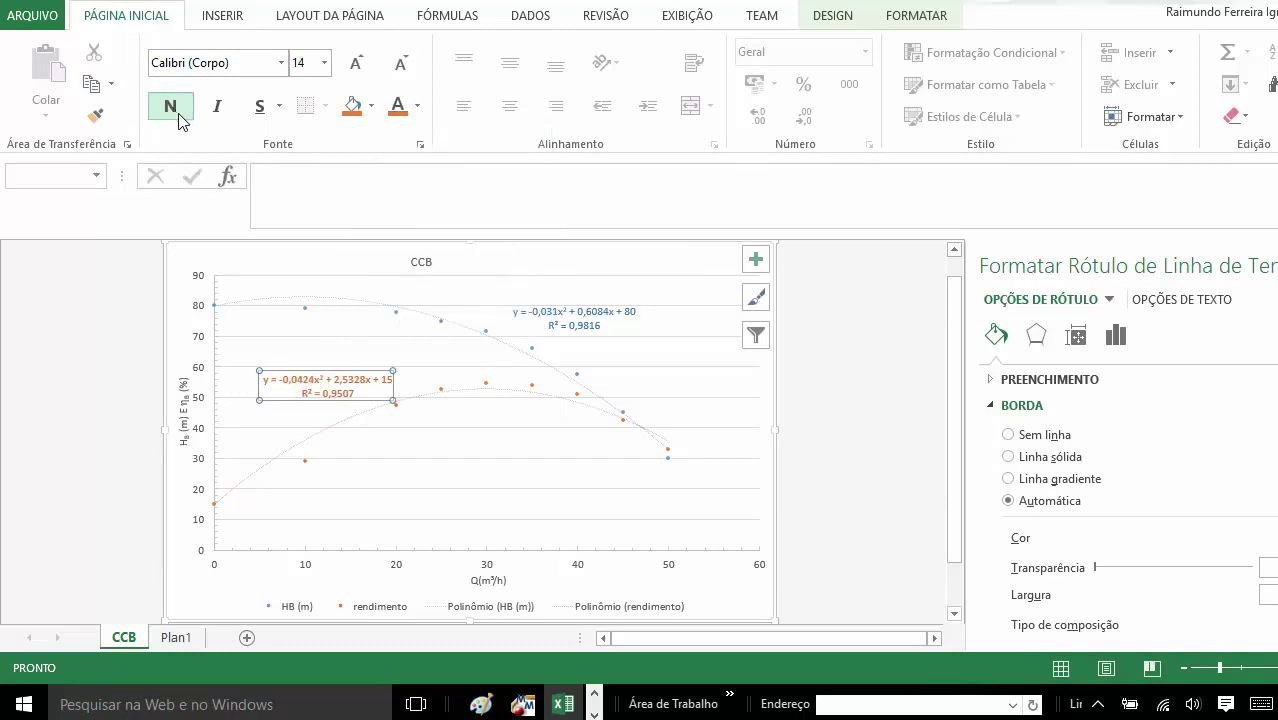
Make the HB equation bold and keep both equation labels at font size 14.
{"action": "left_click", "coordinate": [610, 318]}
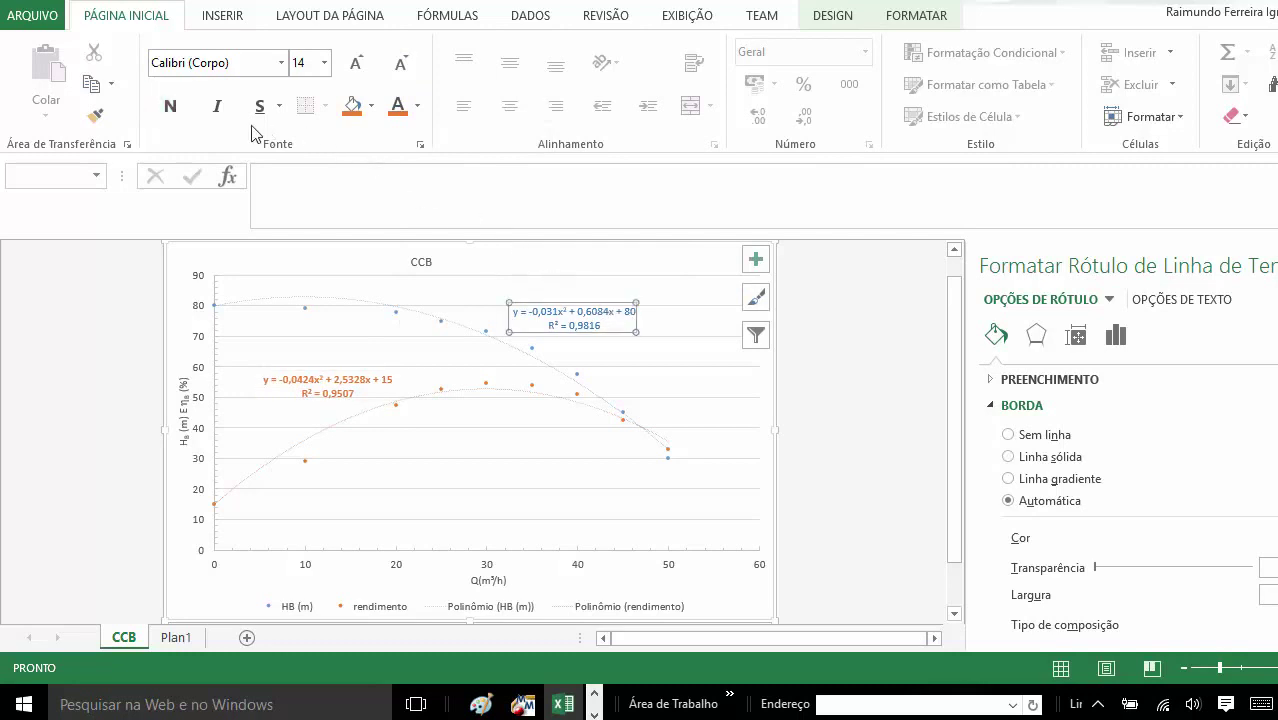
{"action": "left_click", "coordinate": [171, 107]}
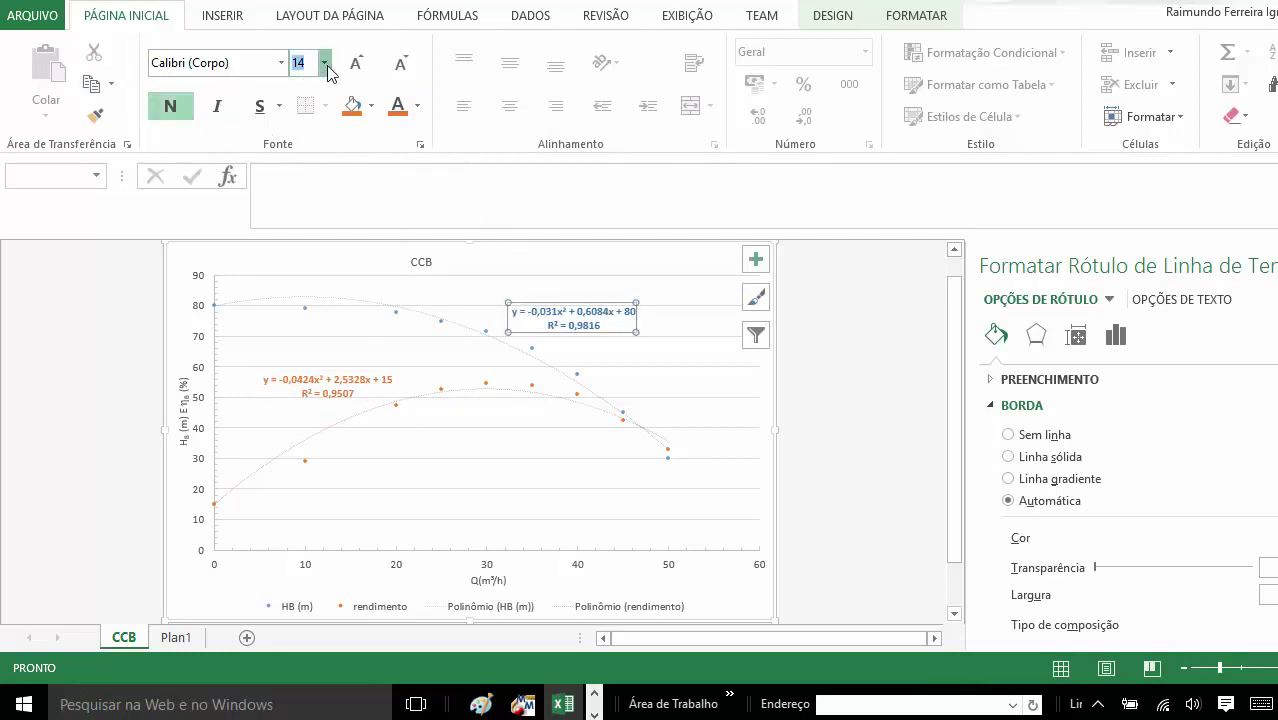
{"action": "left_click", "coordinate": [325, 64]}
{"action": "left_click", "coordinate": [310, 205]}
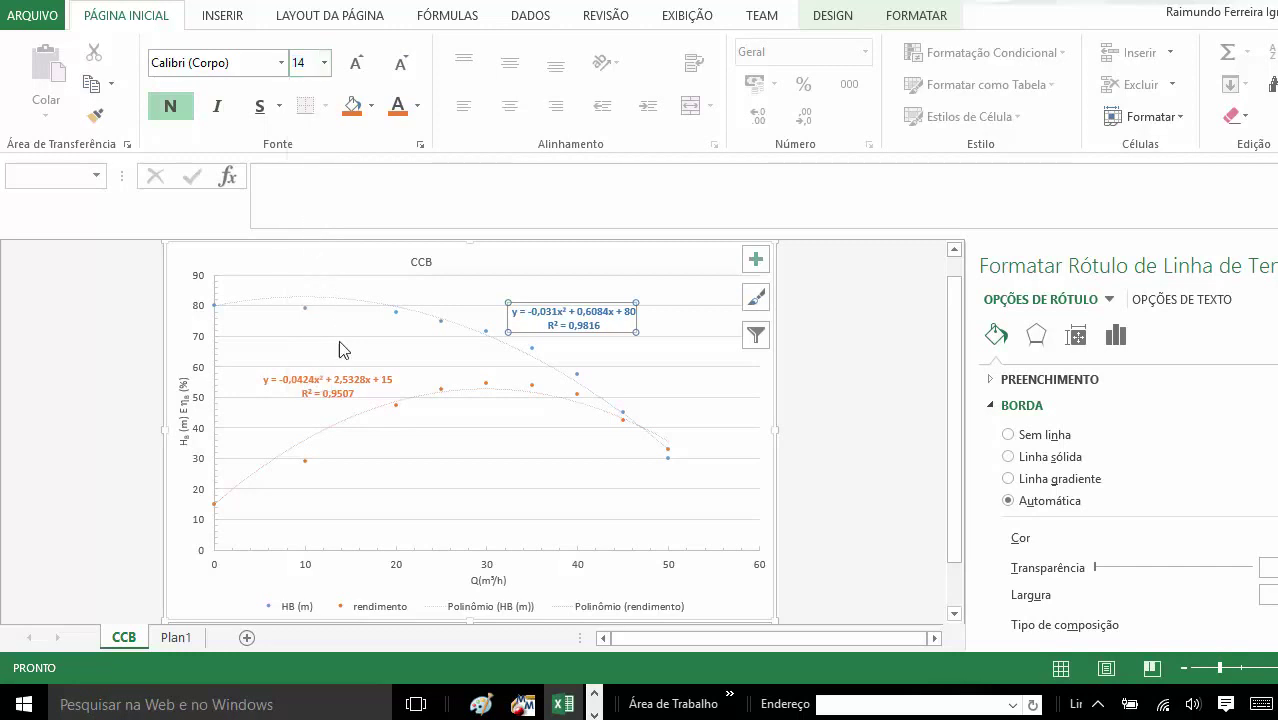
{"action": "left_click", "coordinate": [326, 383]}
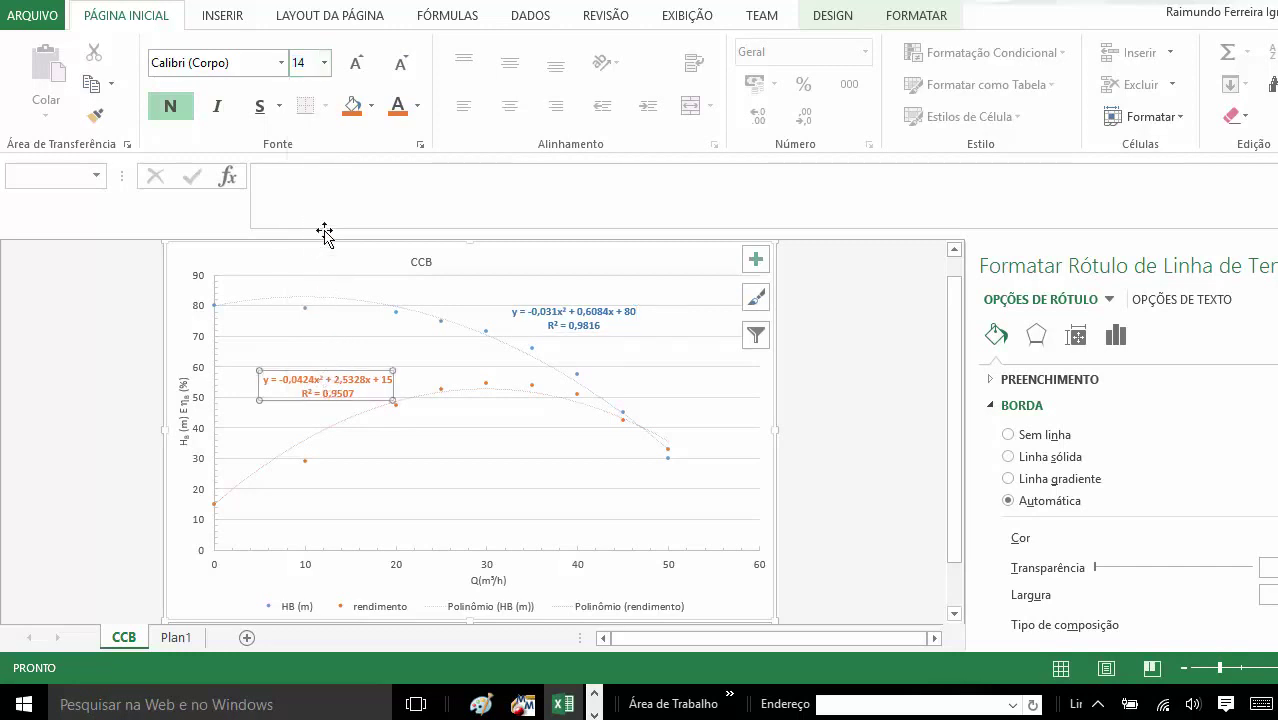
{"action": "left_click", "coordinate": [326, 63]}
{"action": "left_click", "coordinate": [306, 203]}
{"action": "left_click", "coordinate": [373, 383]}
{"action": "left_click", "coordinate": [812, 364]}
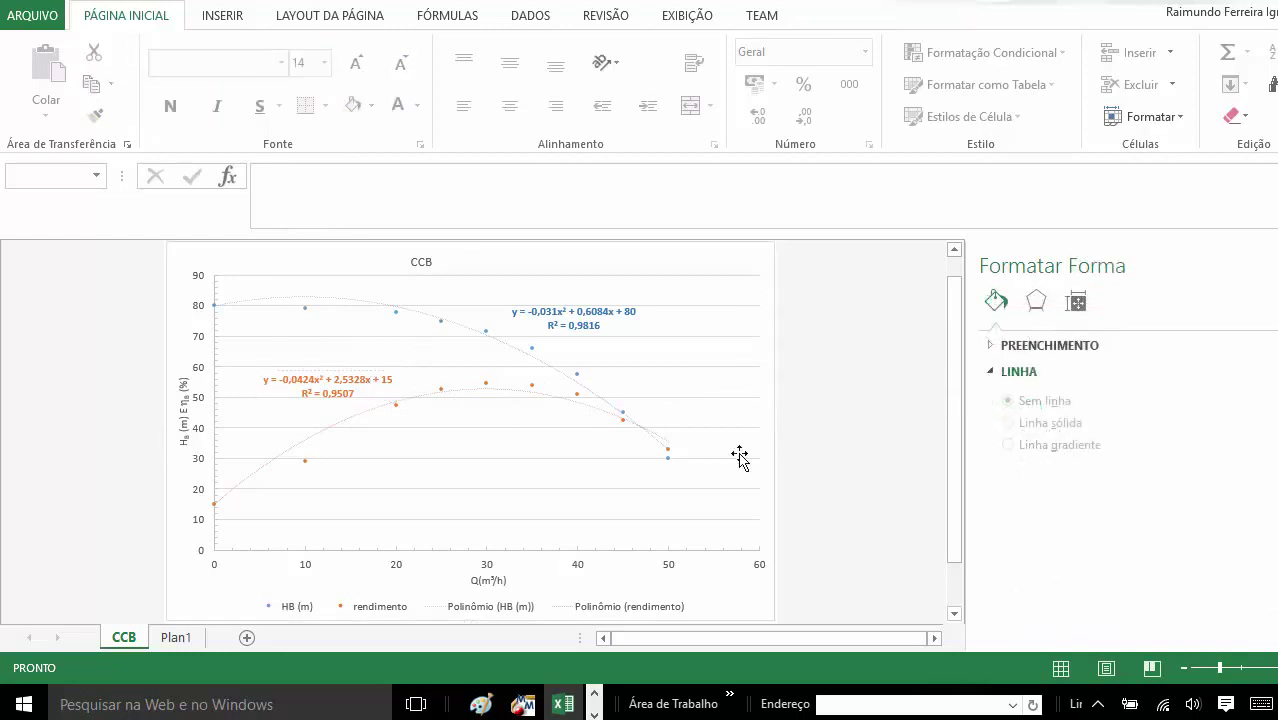
{"action": "left_click", "coordinate": [489, 582]}
{"action": "left_click", "coordinate": [324, 63]}
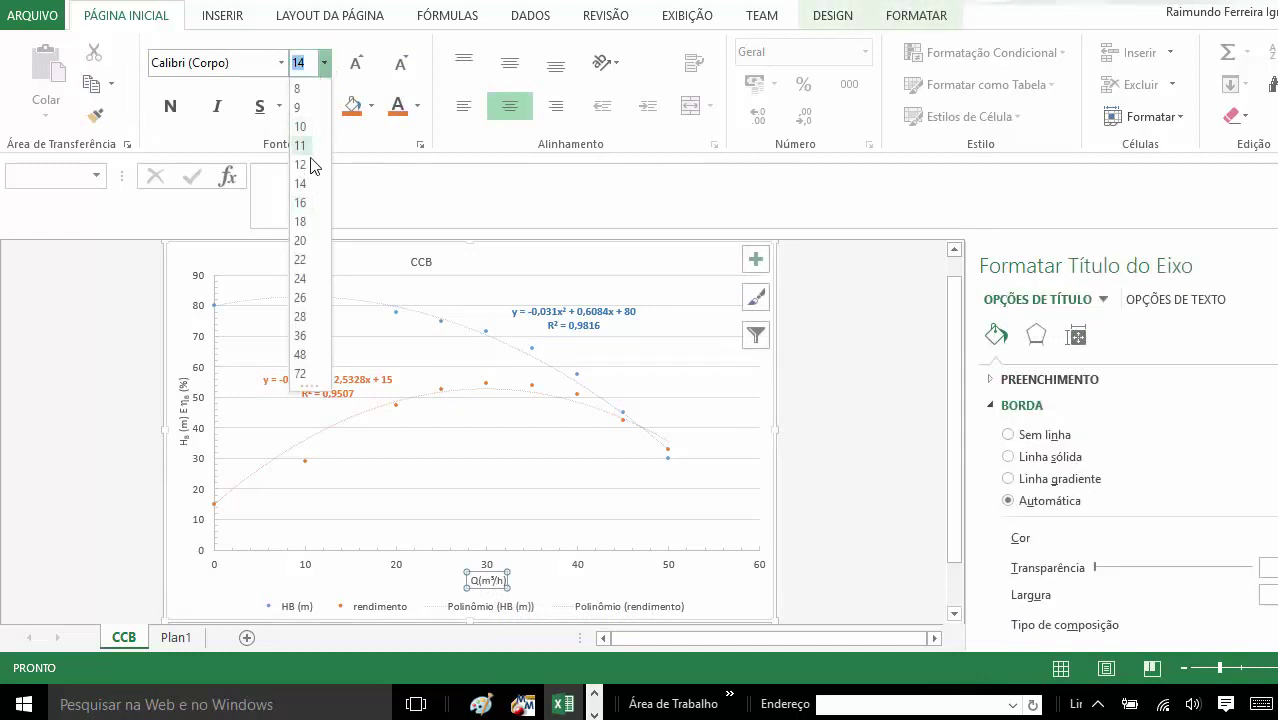
{"action": "key", "text": "Escape"}
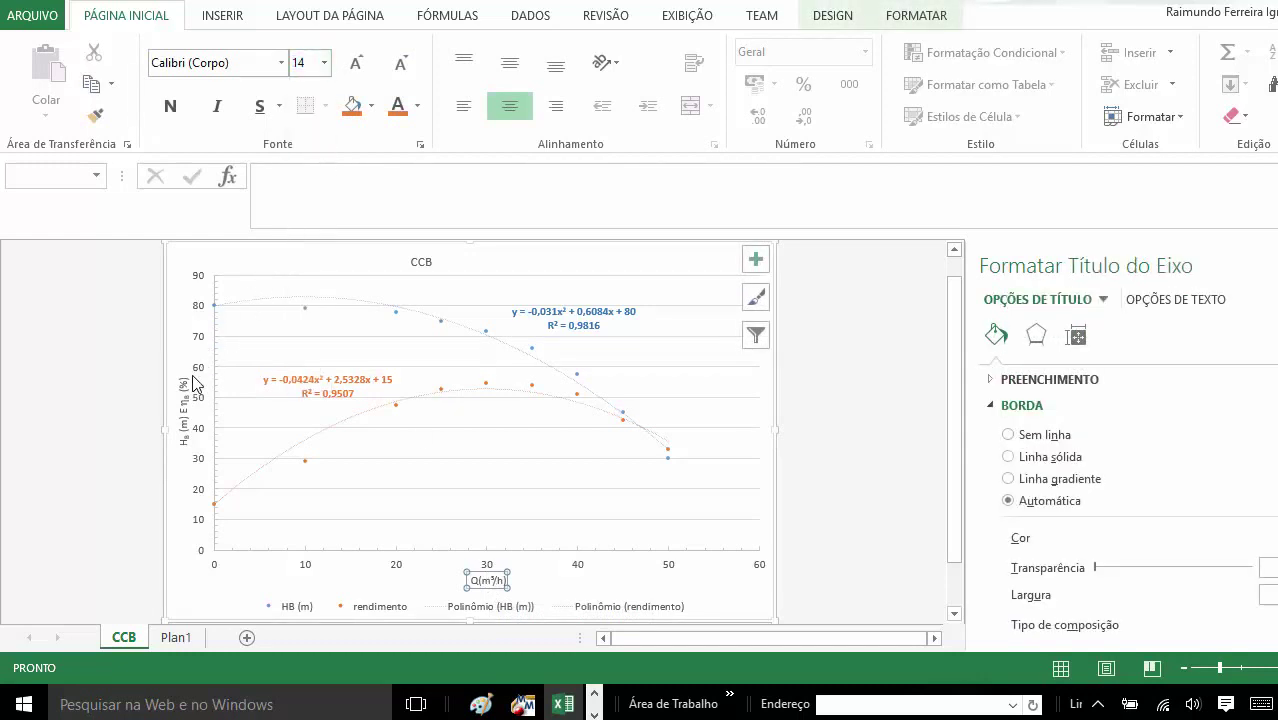
{"action": "left_click", "coordinate": [182, 388]}
{"action": "left_click", "coordinate": [847, 413]}
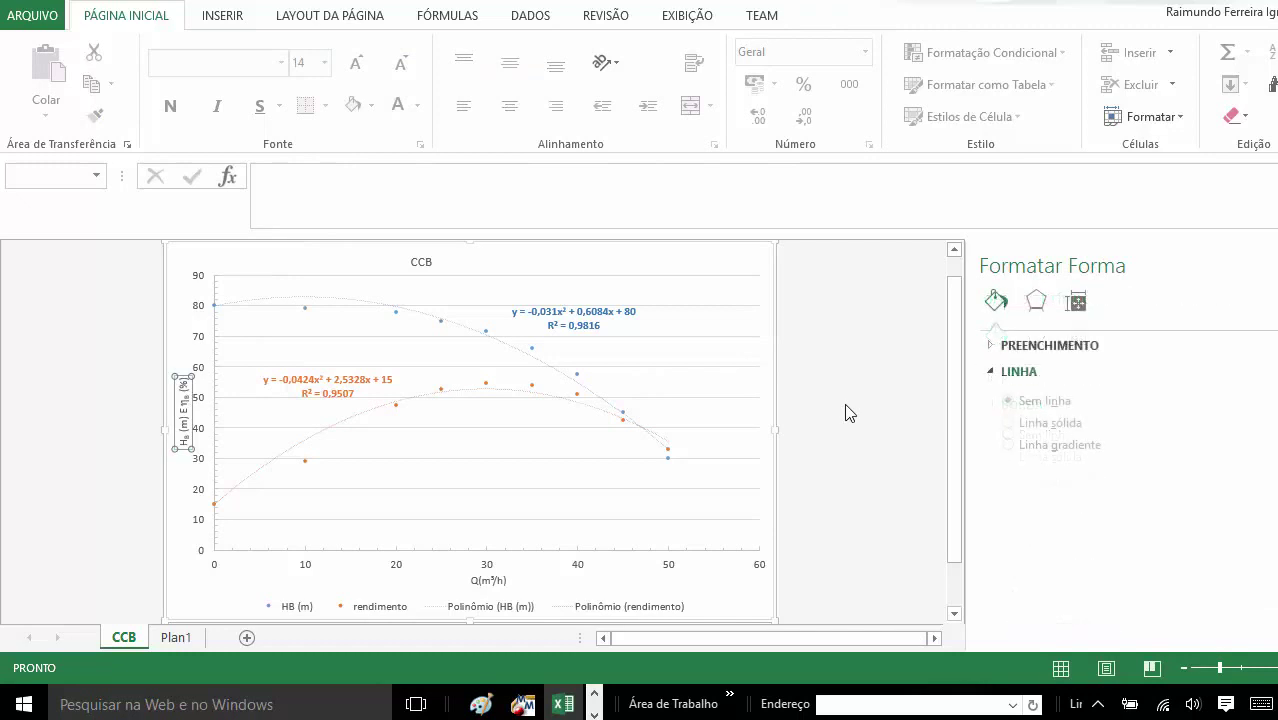